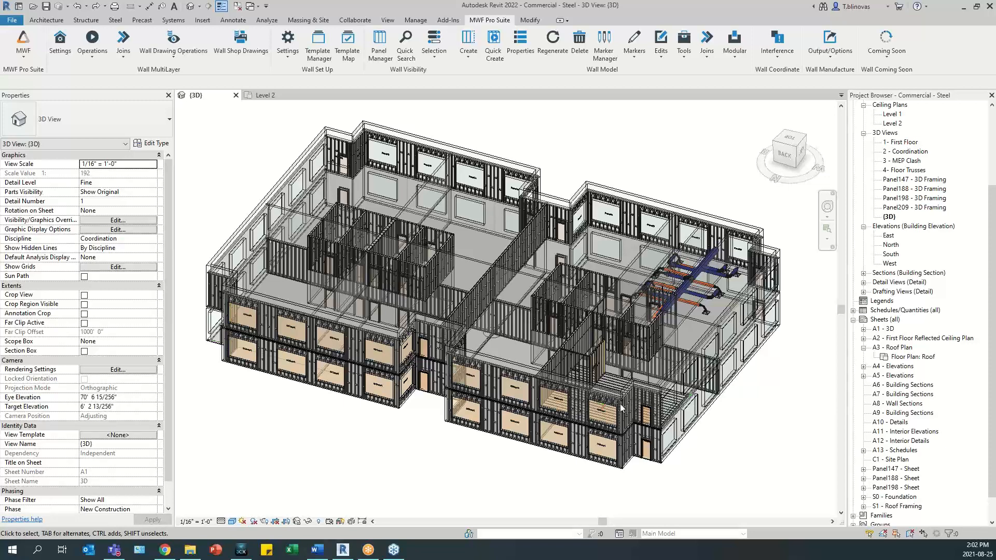
- Select the upper-left exterior walls and framing in the Level 2 floor plan and isolate them with a section box in 3D
scroll(622, 408, up, 1)
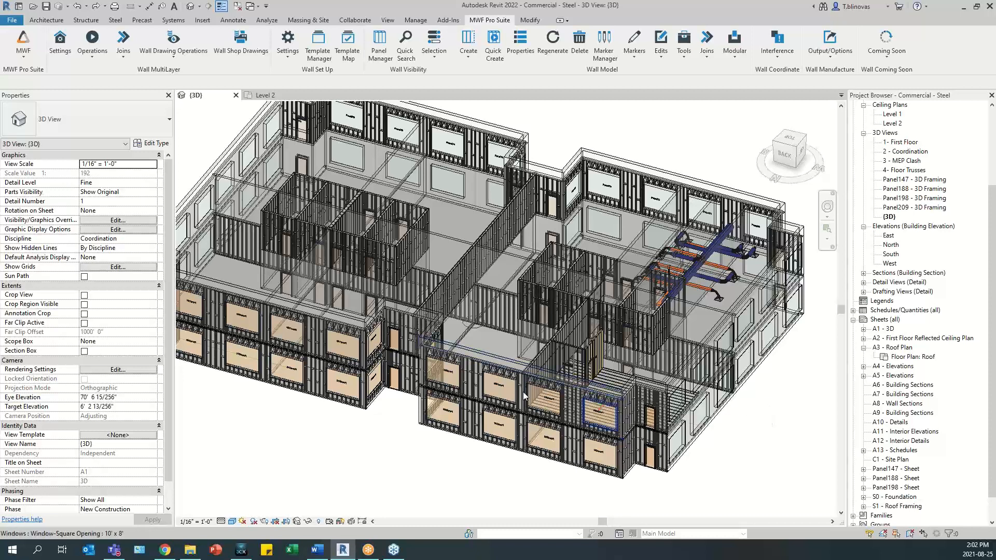
click(265, 95)
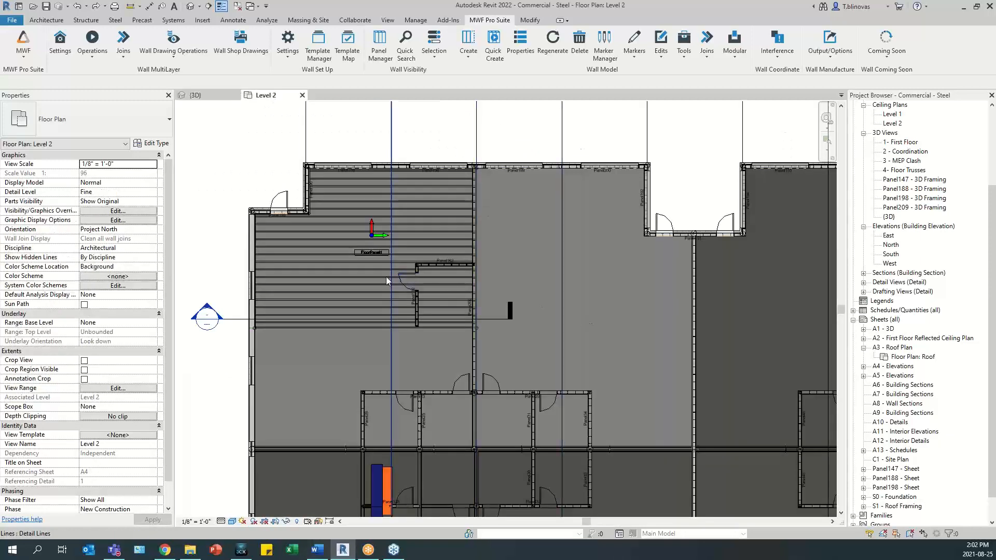
middle_drag(386, 276, 462, 319)
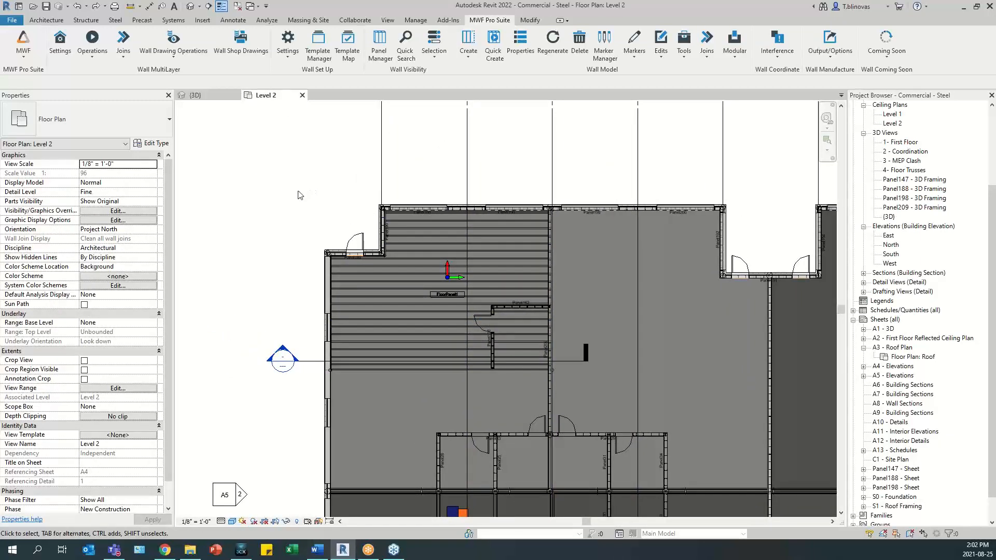
middle_drag(294, 203, 238, 227)
drag(227, 205, 702, 322)
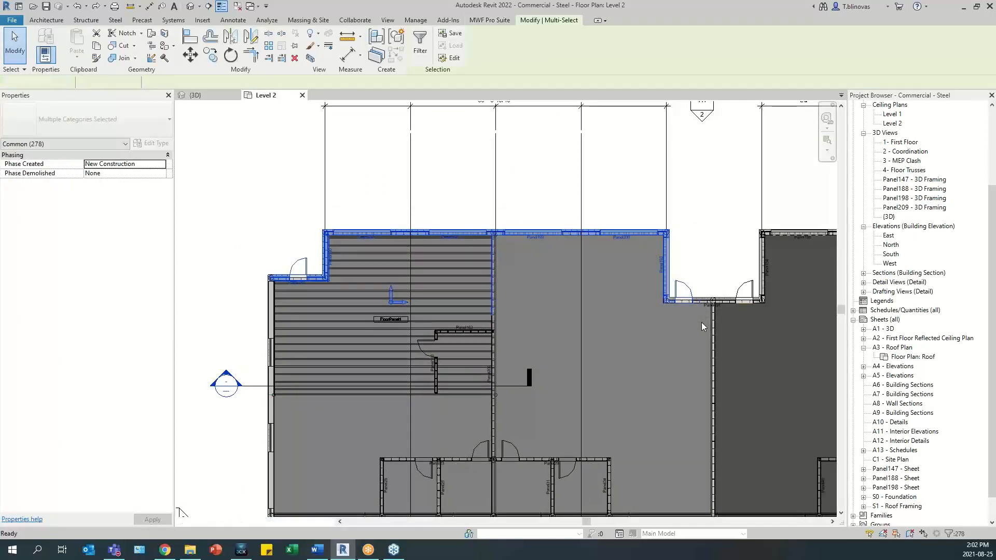
key(ctrl+Tab)
shift+middle_drag(601, 366, 412, 358)
middle_drag(700, 335, 687, 355)
click(441, 211)
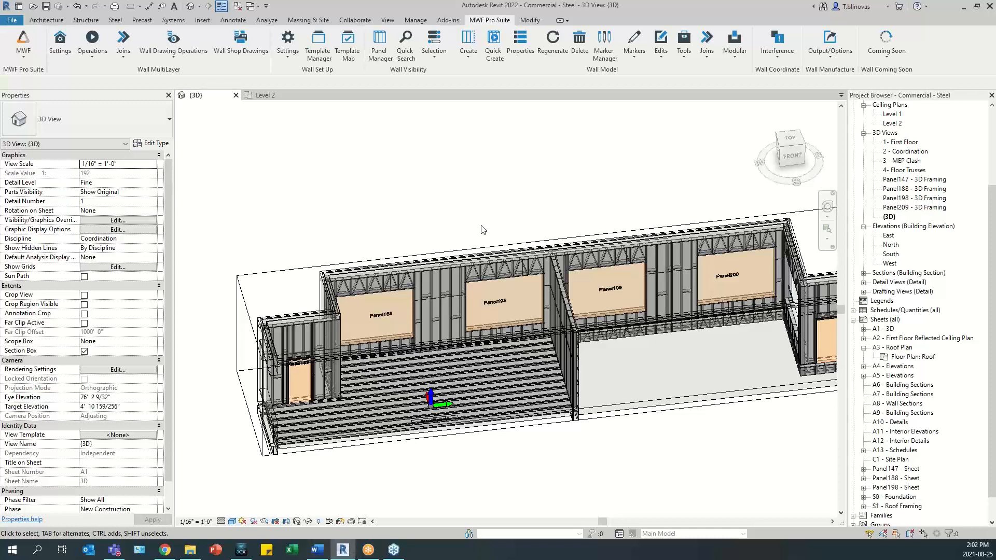
- Inspect the properties and schedule label of a stud and a sheathing panel between the Panel188 and Panel198 windows
scroll(408, 316, up, 2)
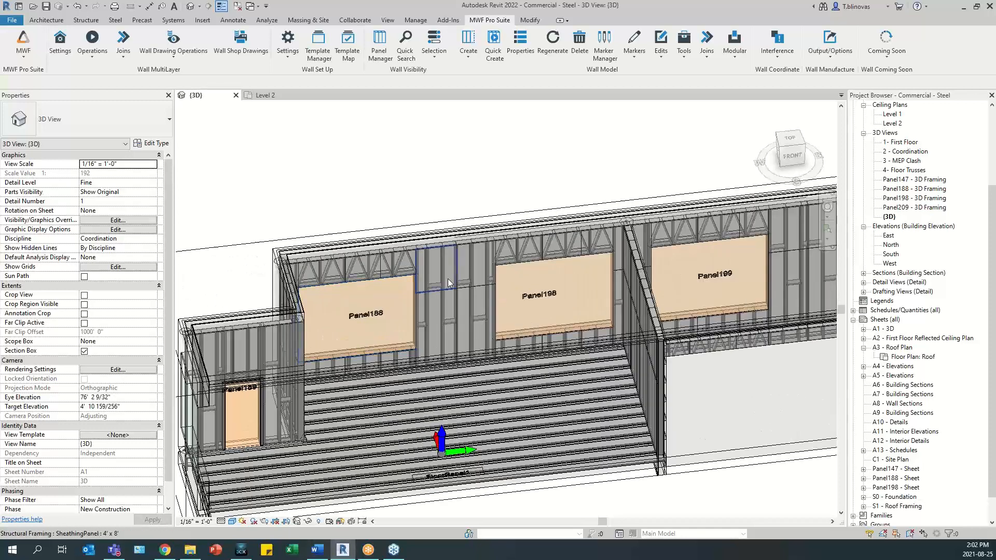
click(472, 252)
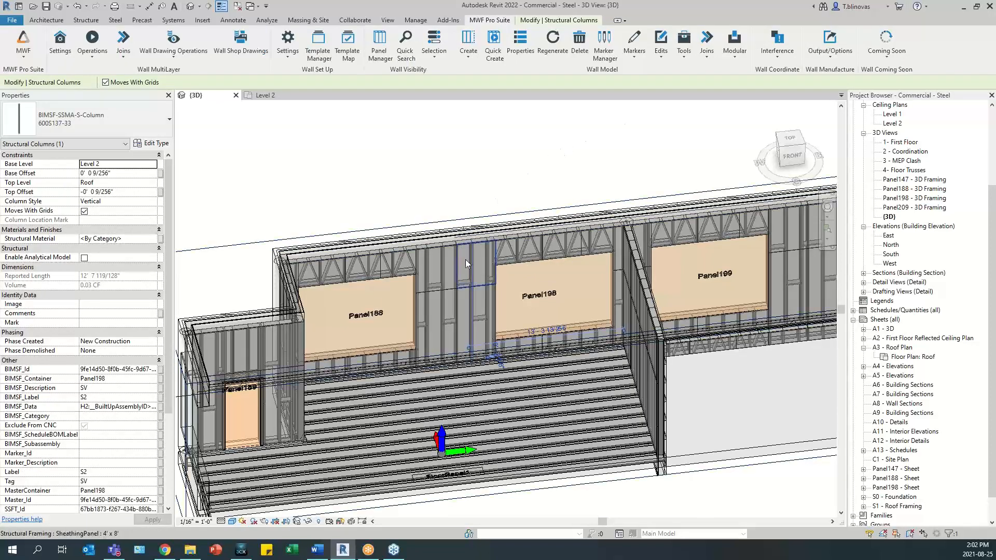
click(449, 284)
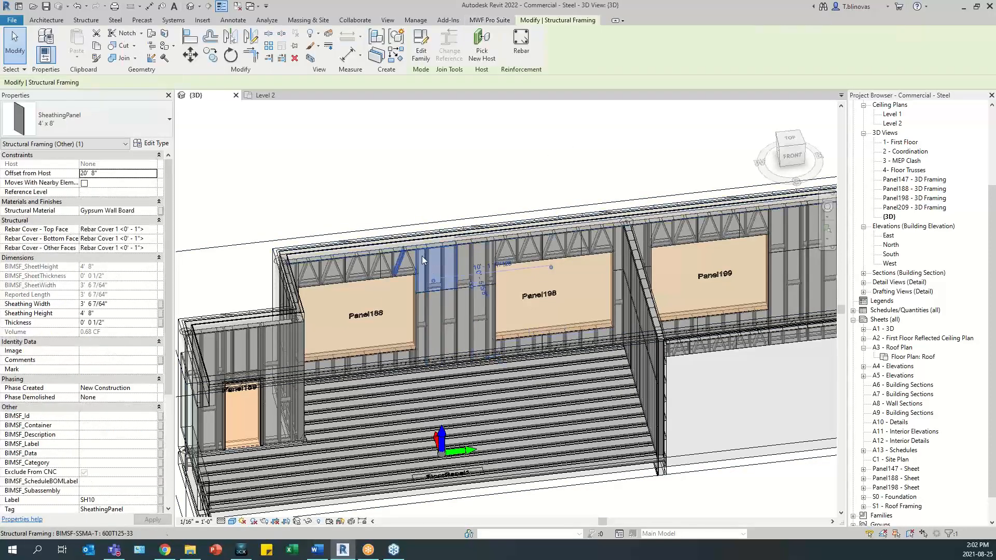
scroll(128, 337, down, 2)
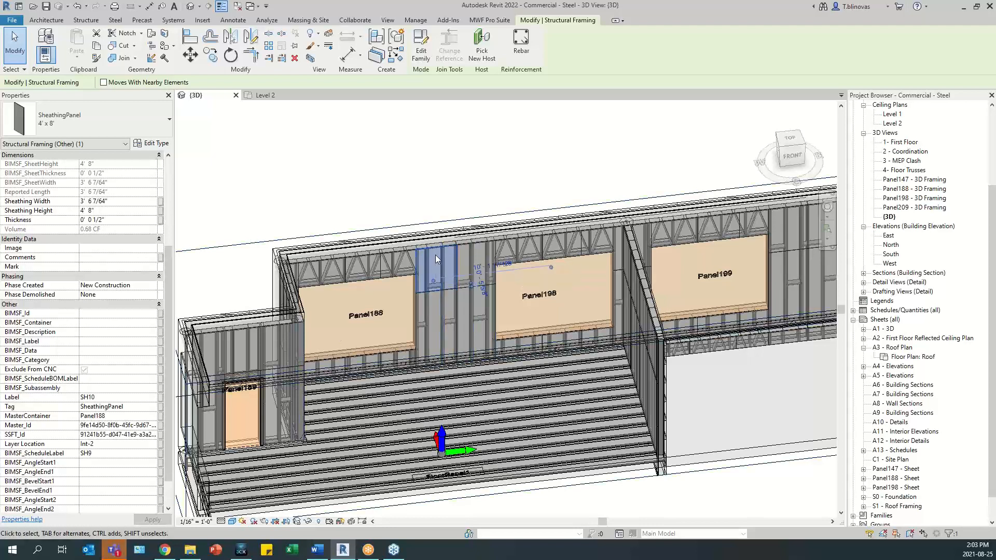
click(503, 22)
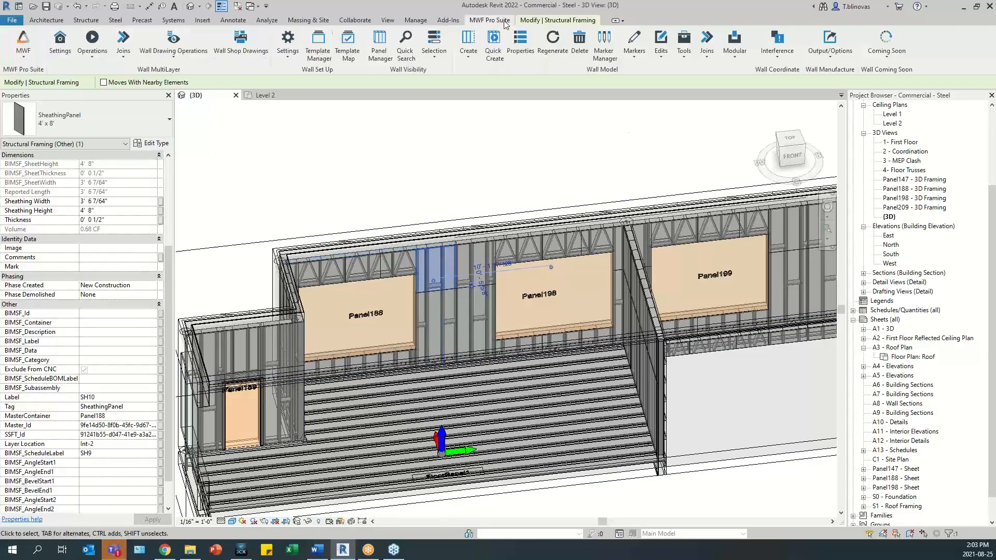
click(829, 55)
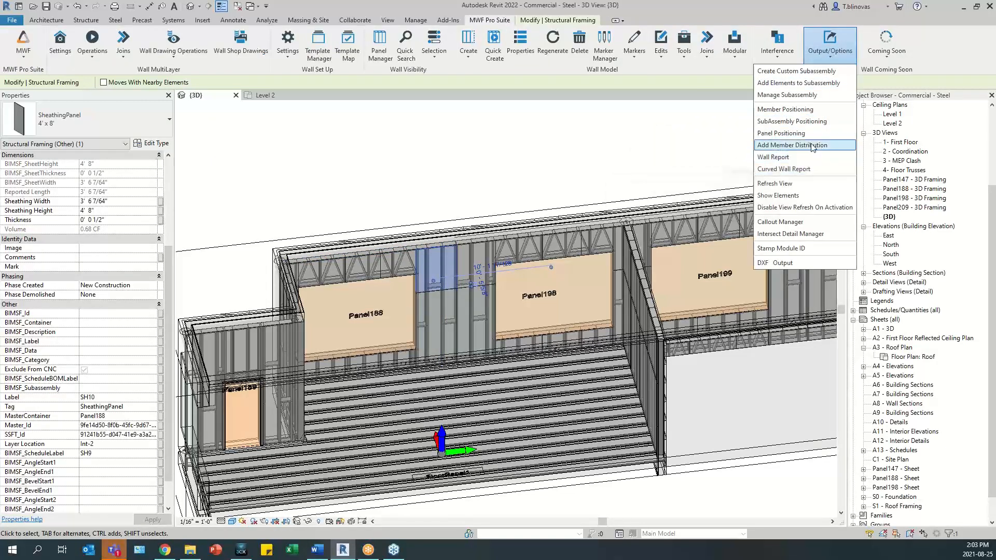
click(644, 146)
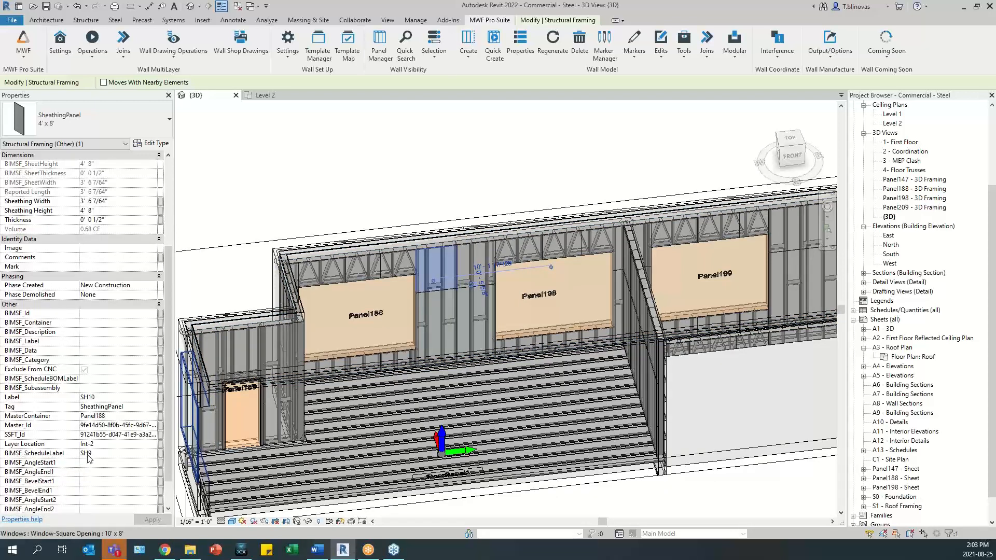
- Check the schedule labels of the stud beside the Panel200 window and the sheathing above the Panel189 door
middle_drag(672, 305, 489, 334)
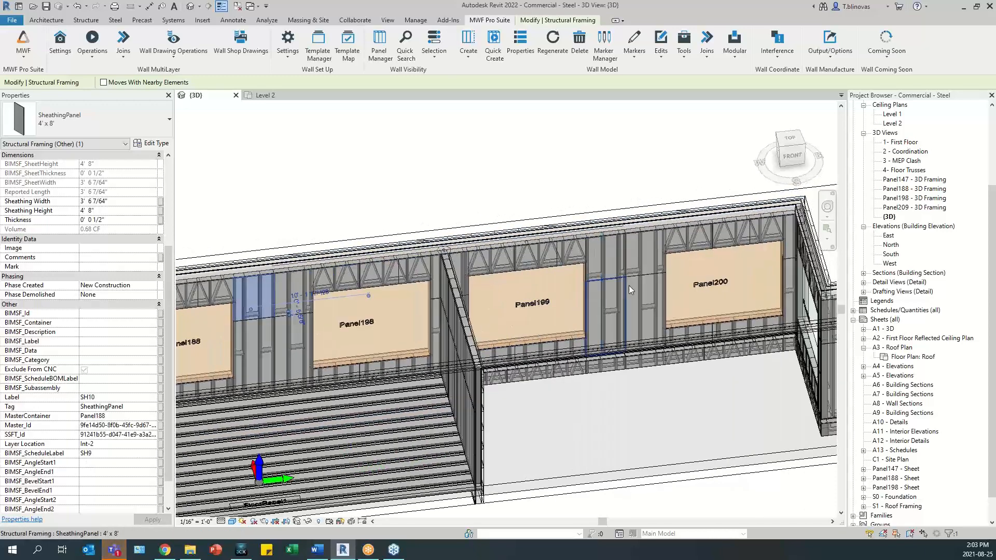
click(654, 256)
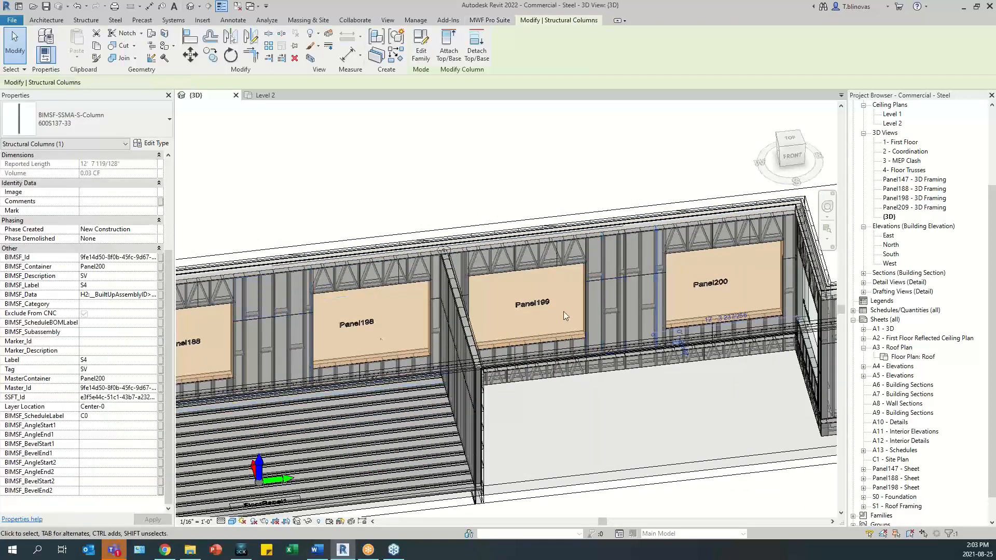
scroll(502, 311, down, 2)
shift+middle_drag(502, 311, 323, 314)
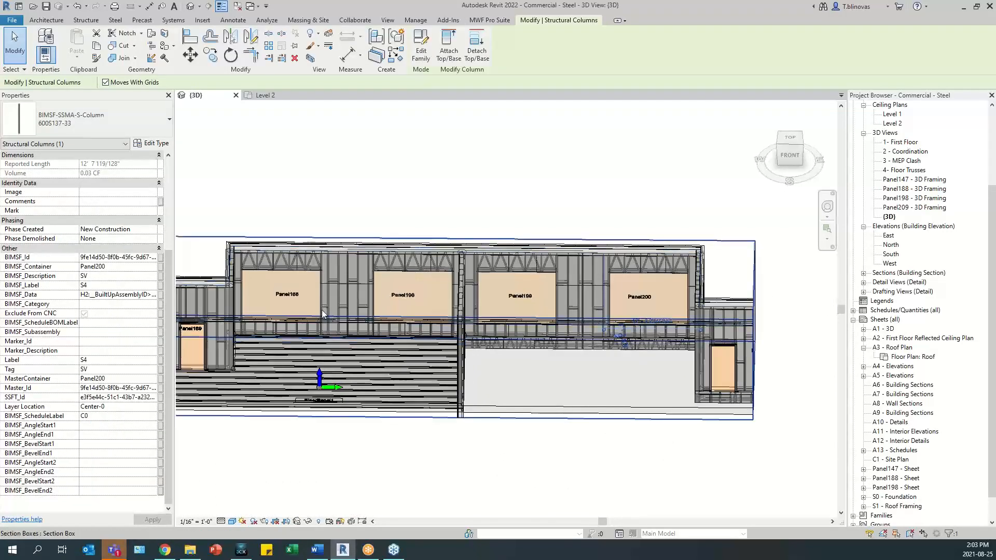
scroll(288, 326, up, 4)
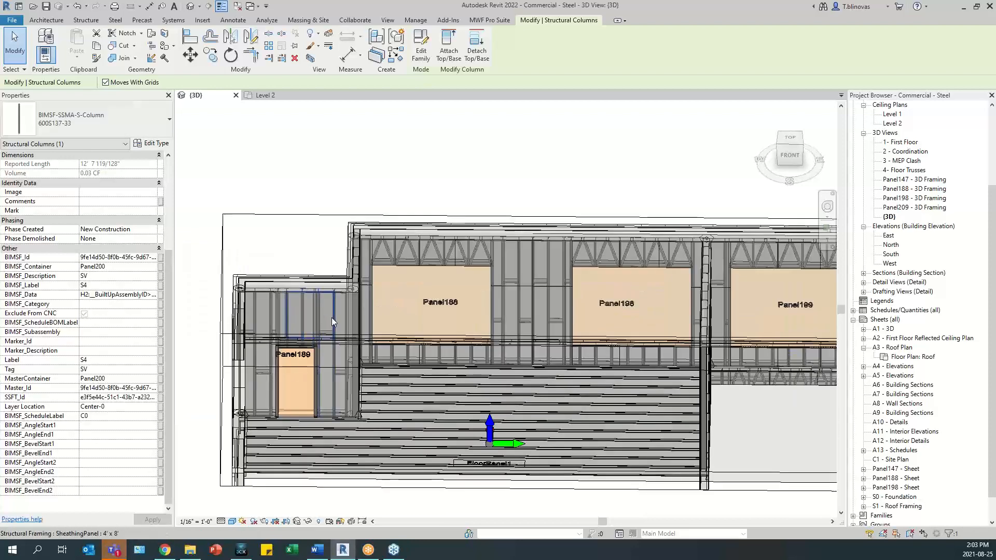
click(331, 317)
shift+middle_drag(417, 400, 434, 404)
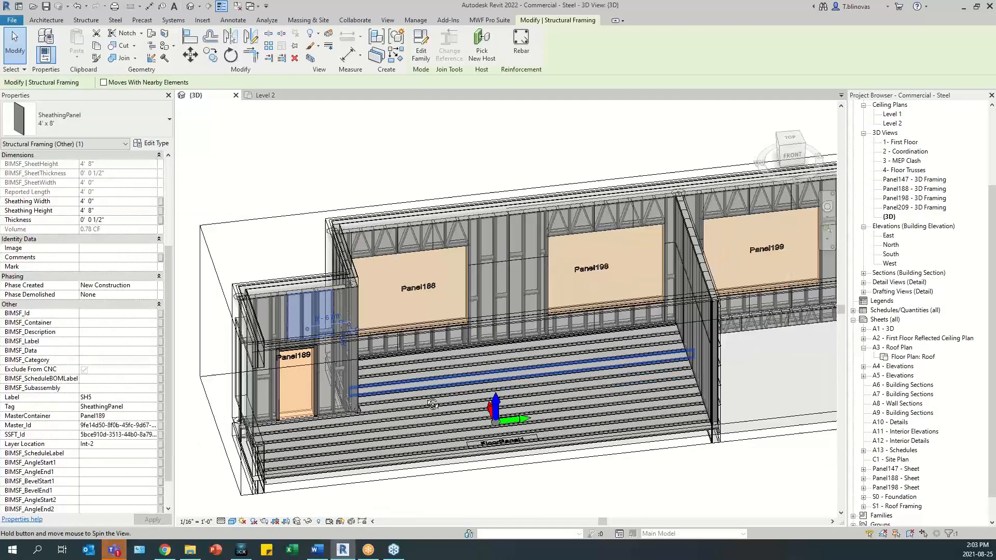
- Add member distribution labels to Panel189 using Distribution Strategy Type A, starting from the cripple stud above its door
scroll(298, 308, up, 2)
click(295, 307)
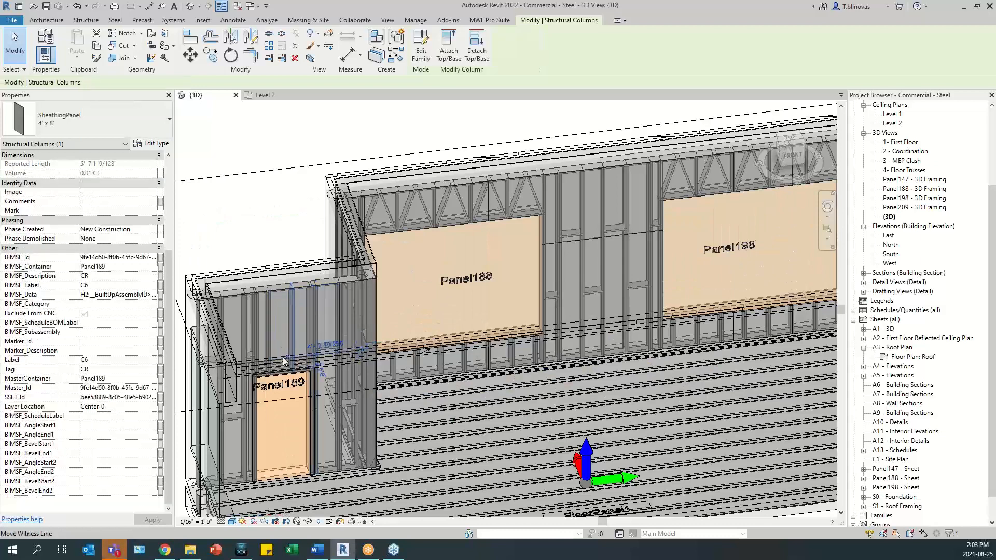
click(490, 19)
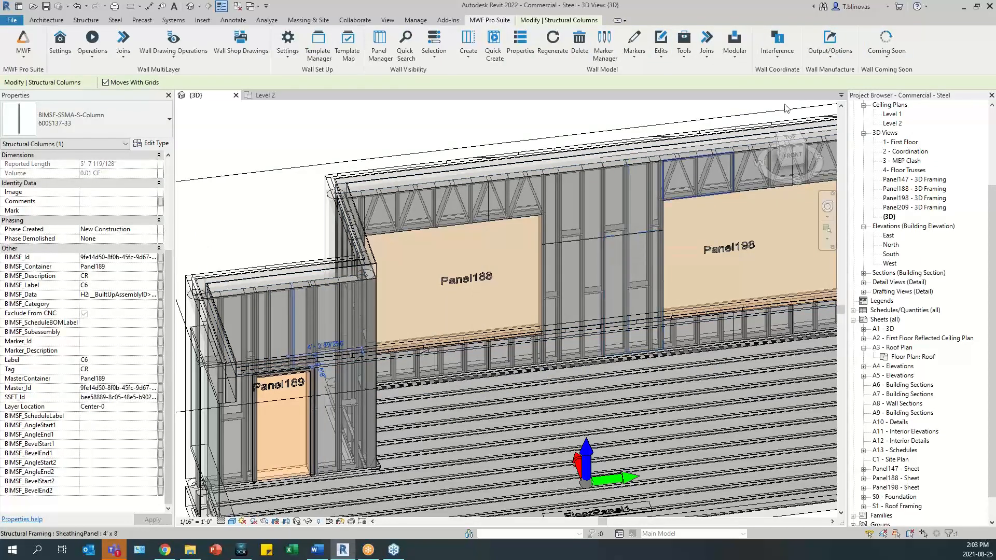
click(830, 52)
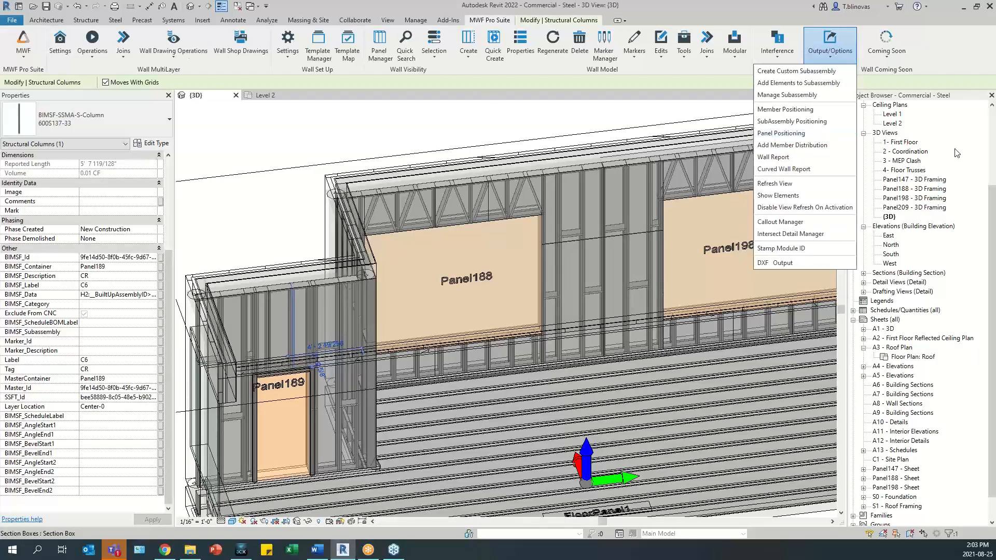
click(788, 146)
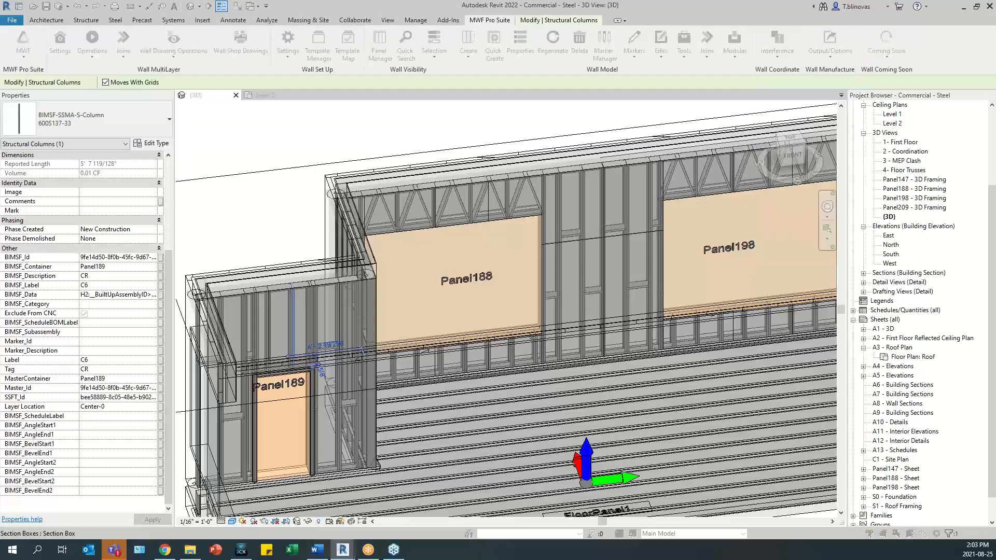
drag(316, 124, 588, 148)
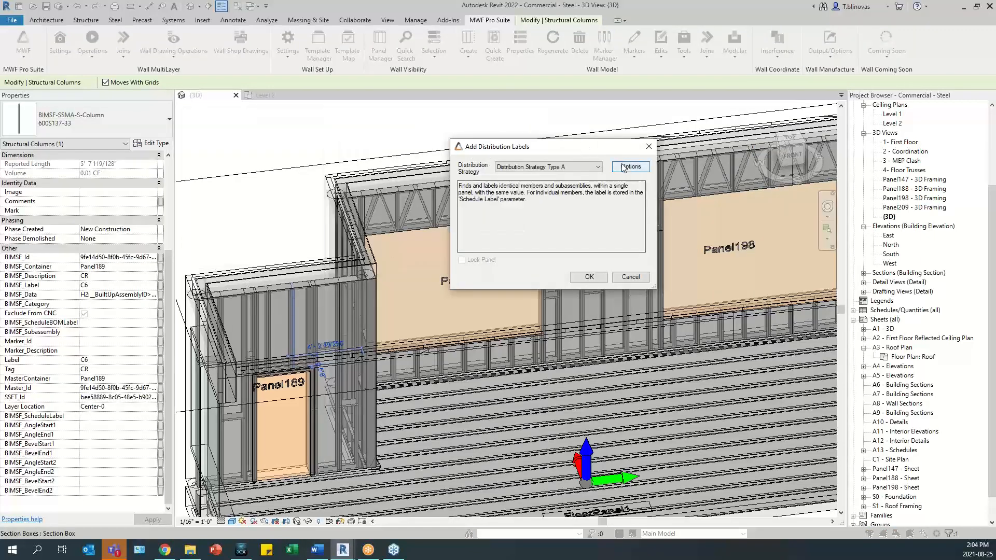
click(582, 167)
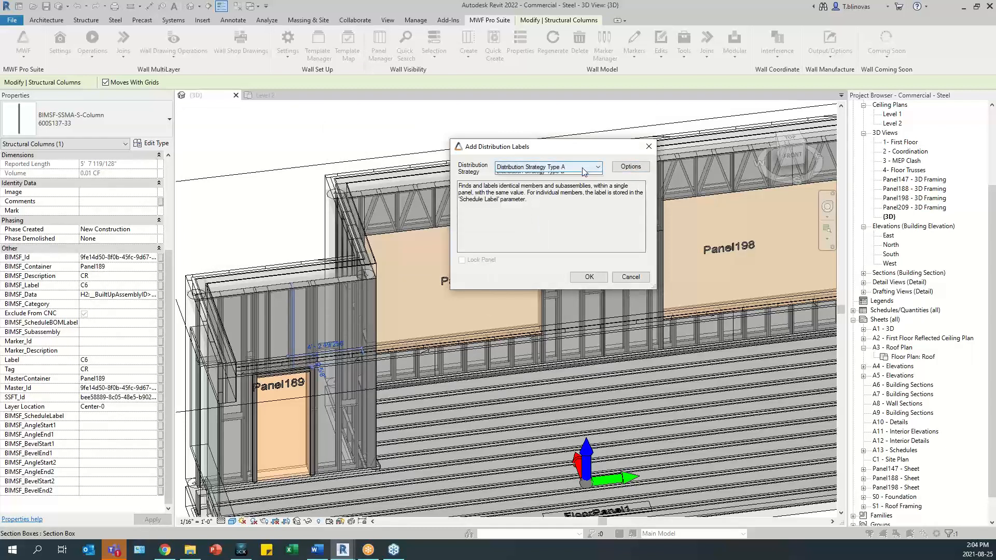
click(574, 173)
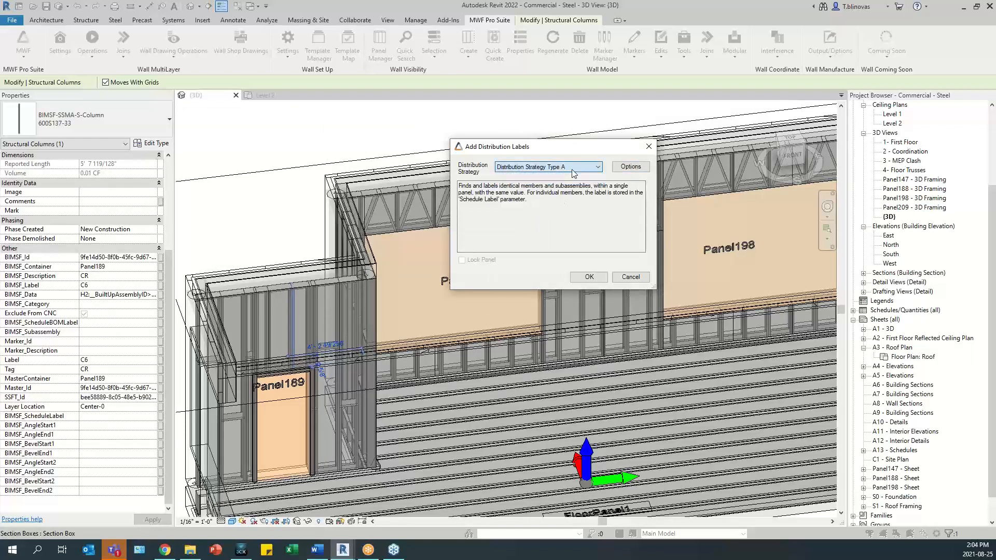
click(588, 277)
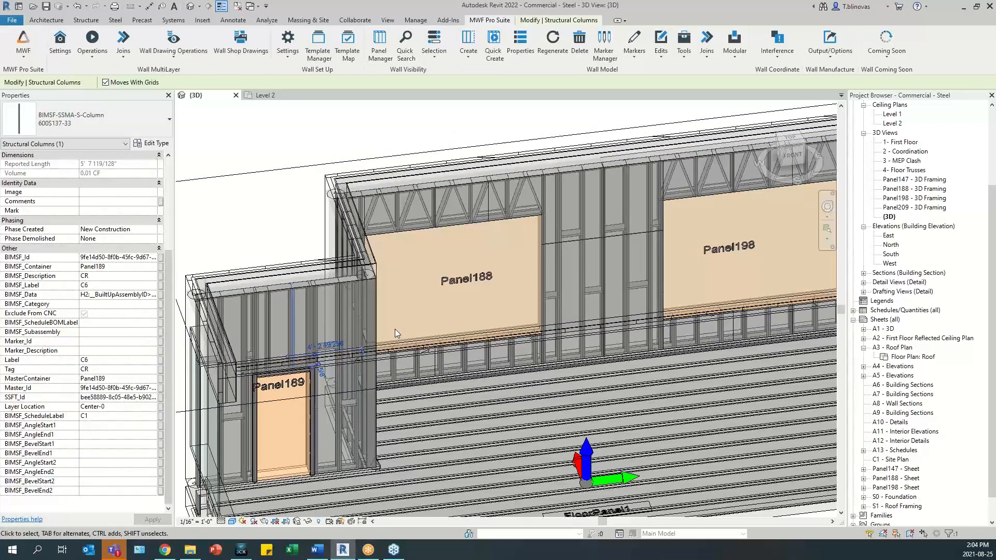
- Examine the schedule labels of the sheathing panels above and beside the door in Panel189
scroll(306, 306, up, 2)
middle_drag(305, 299, 400, 274)
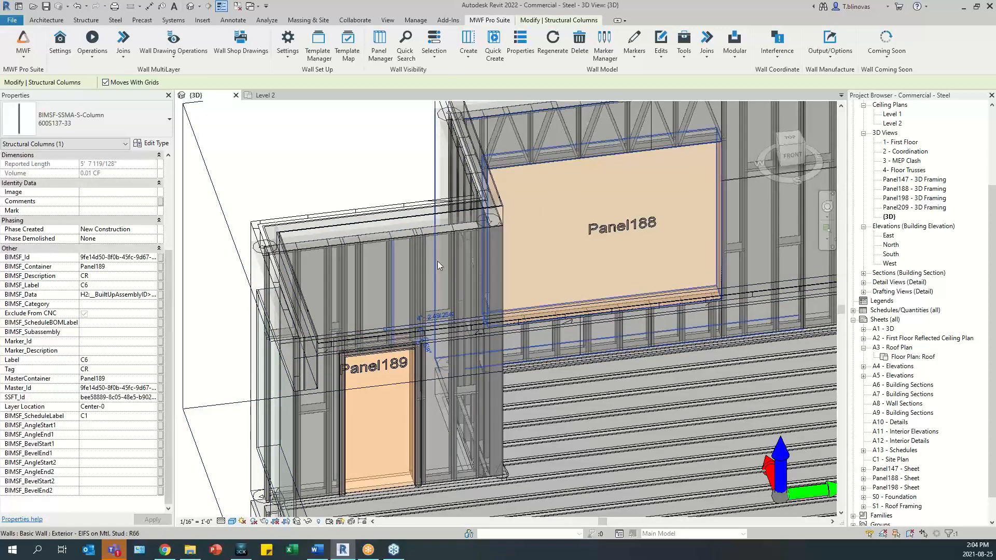
scroll(433, 409, up, 1)
scroll(434, 408, up, 1)
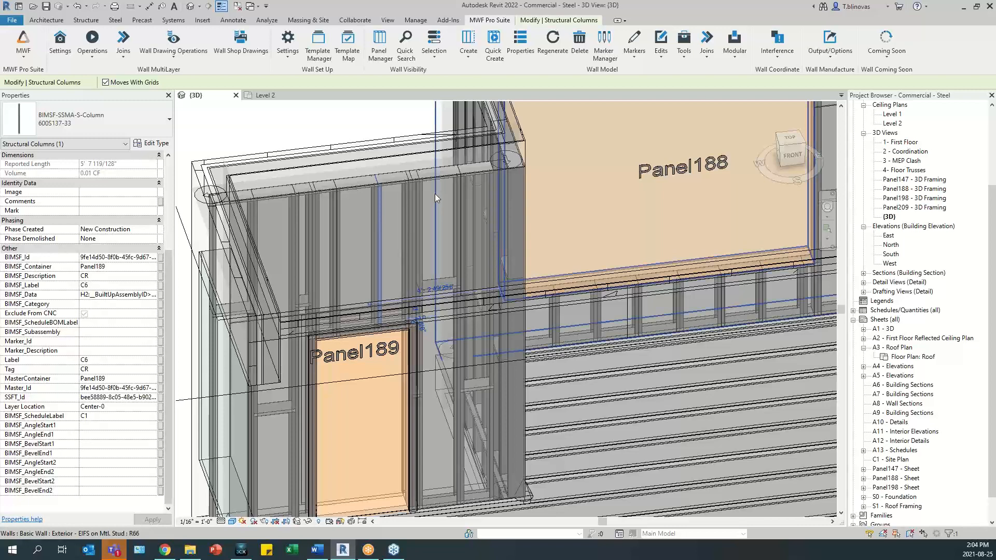
shift+middle_drag(450, 234, 365, 241)
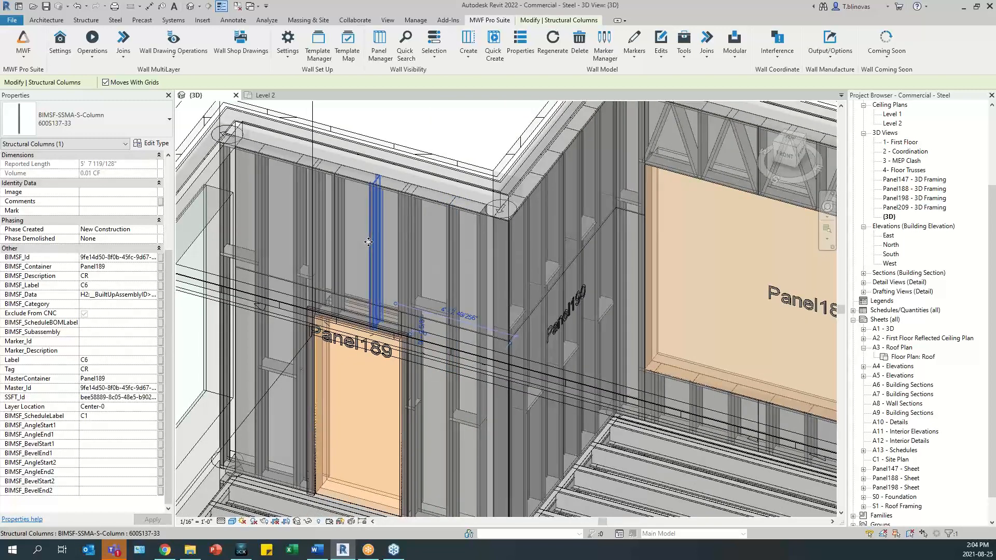
click(289, 166)
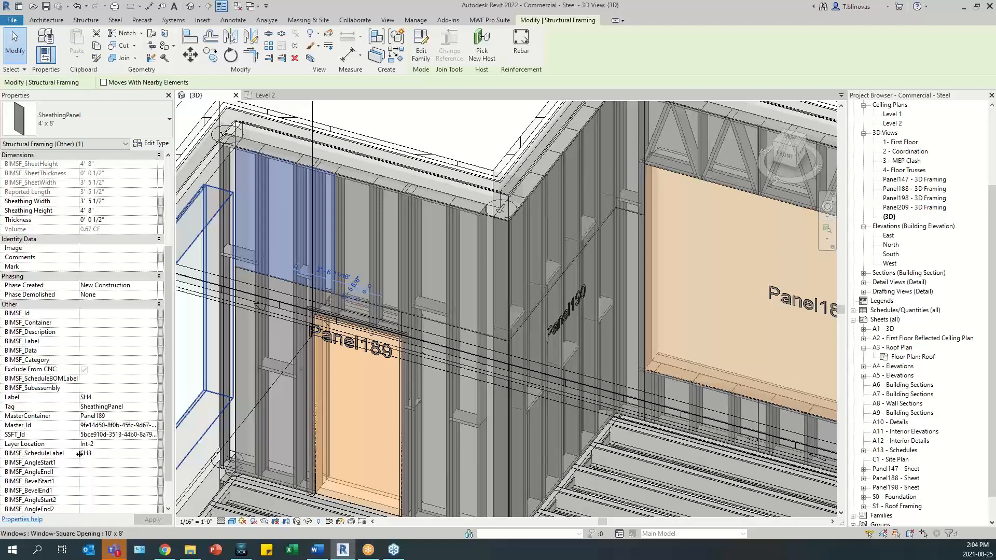
click(239, 353)
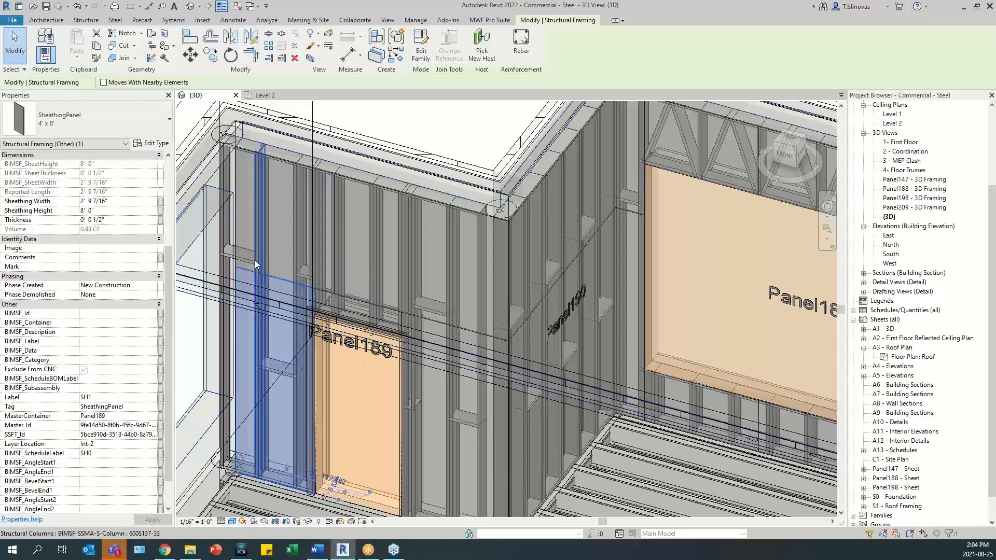
click(240, 230)
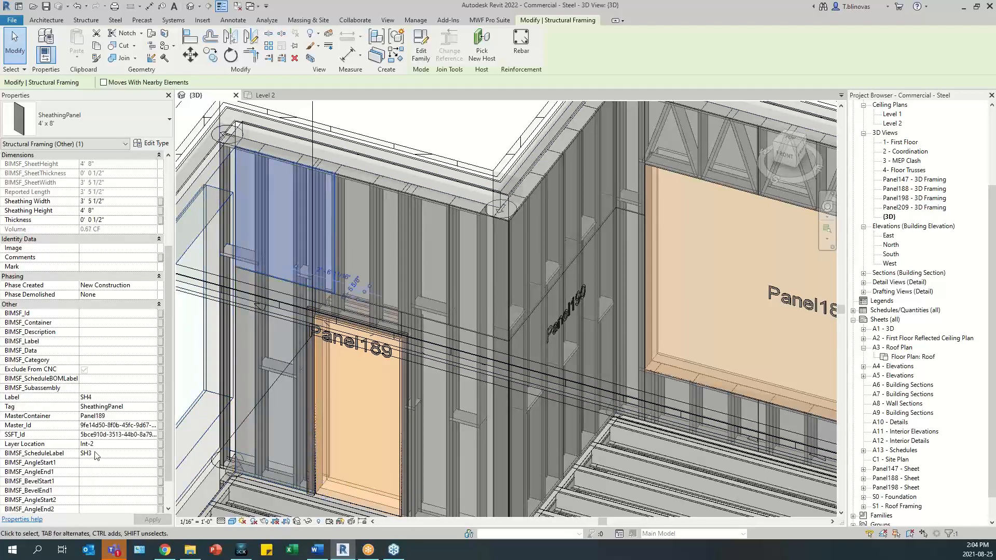
click(372, 189)
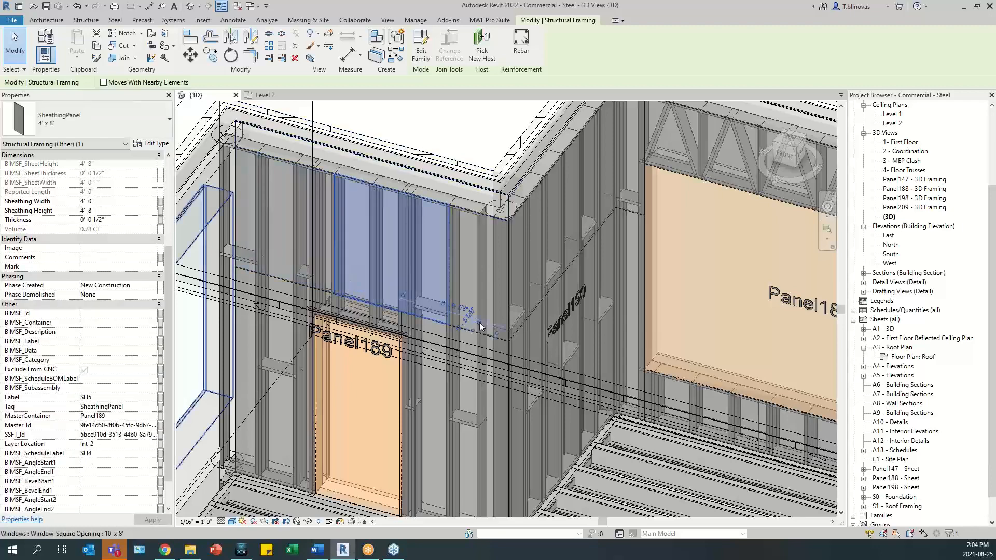
scroll(331, 317, down, 3)
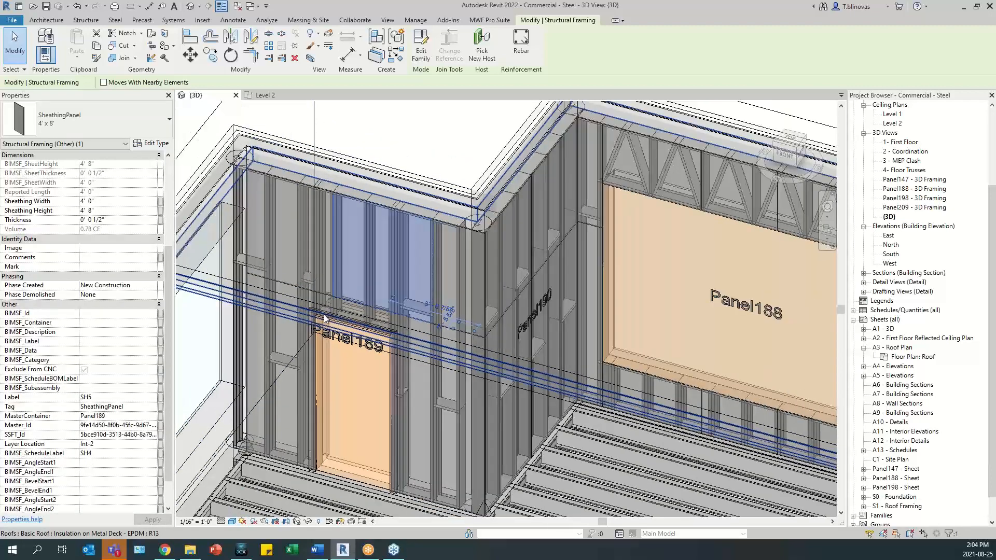
- Open the wall drawing settings of the ML Shops 11x17 type from the Wall Drawings Manager
shift+middle_drag(324, 318, 580, 354)
middle_drag(642, 246, 602, 273)
click(501, 23)
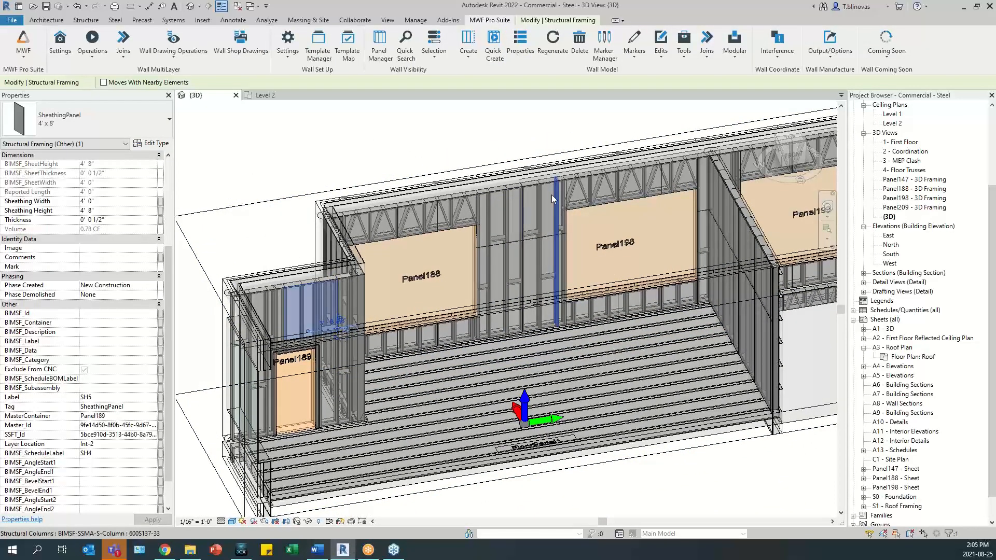
click(174, 54)
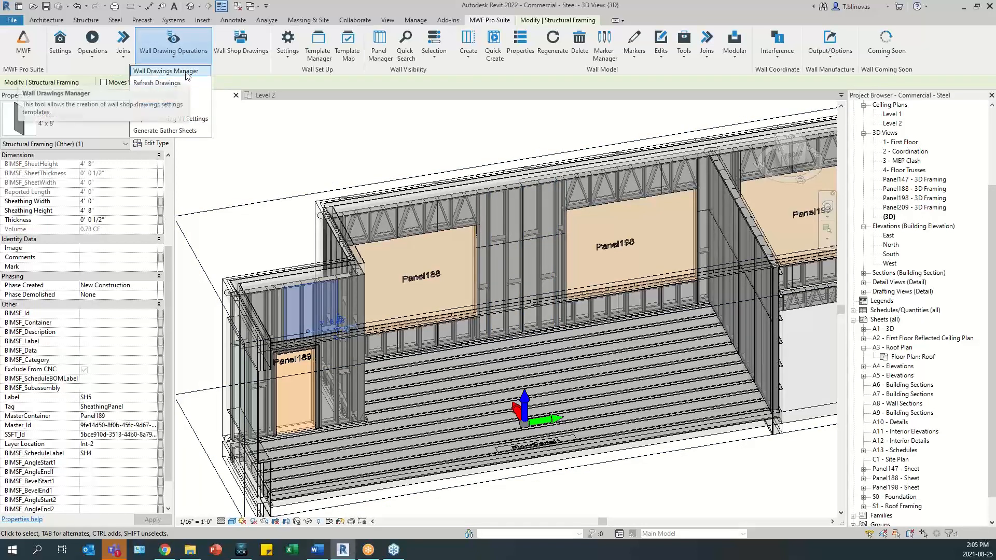
click(187, 72)
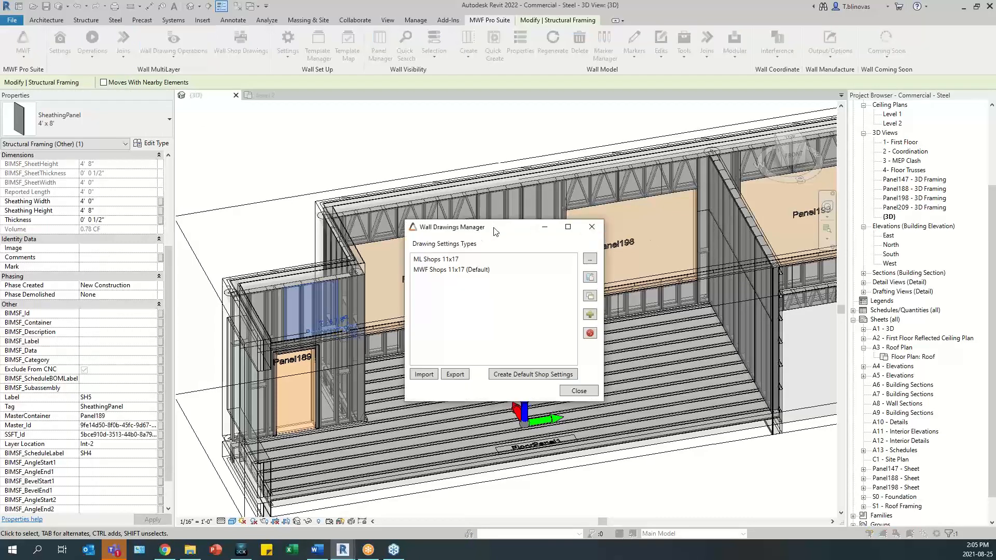
drag(494, 232, 478, 206)
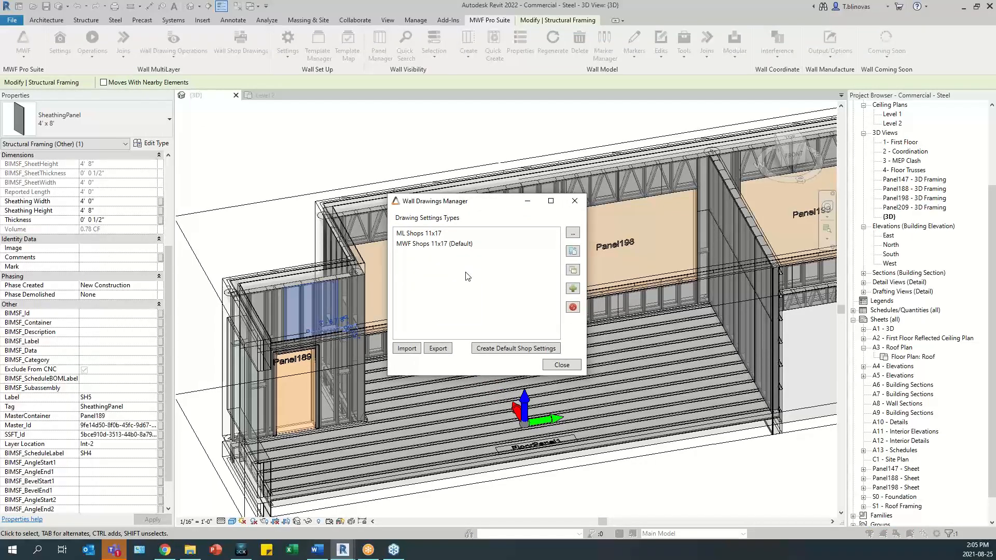
click(434, 236)
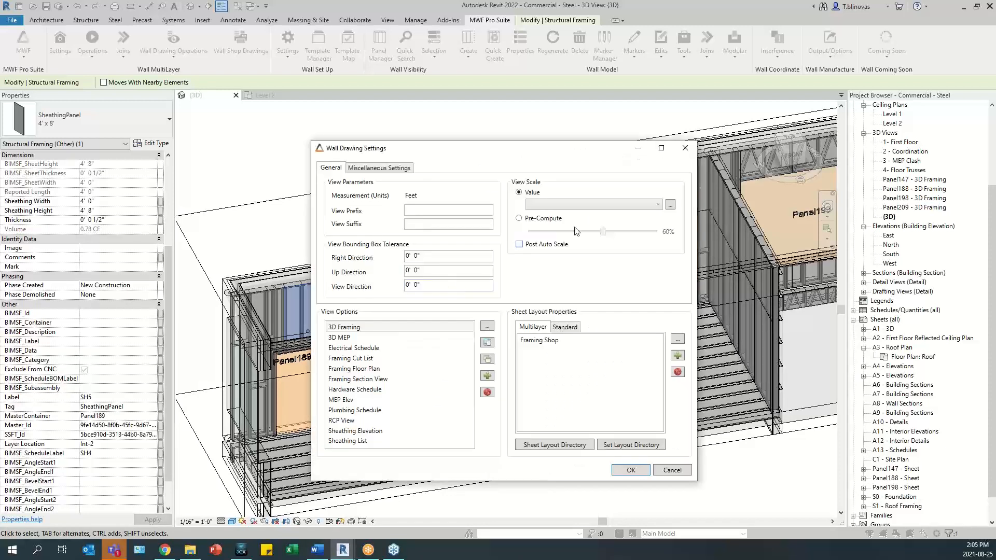
drag(504, 157, 535, 85)
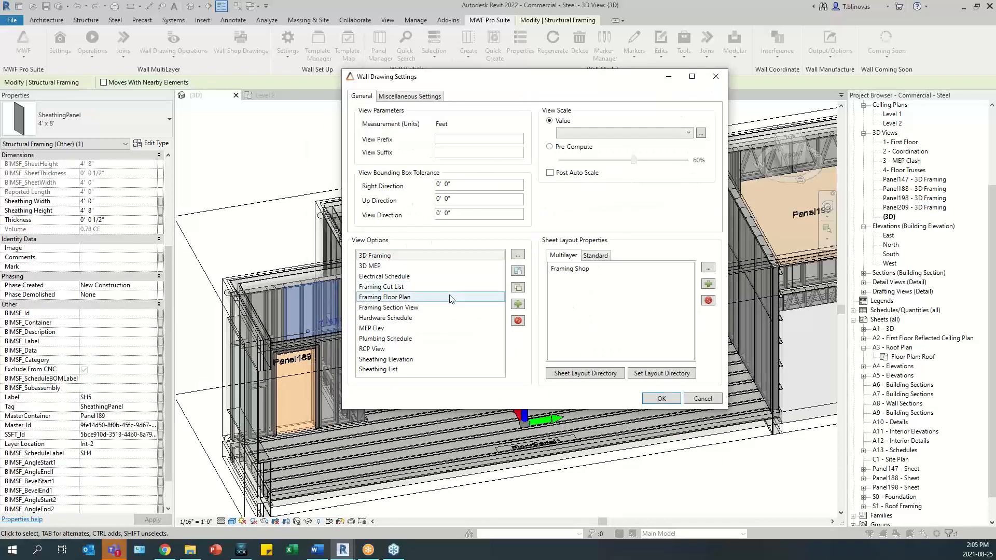
- Open the Sheathing Elevation view options, review the Label Sheathing annotation, and show the sheathing label properties in the view settings
double_click(407, 362)
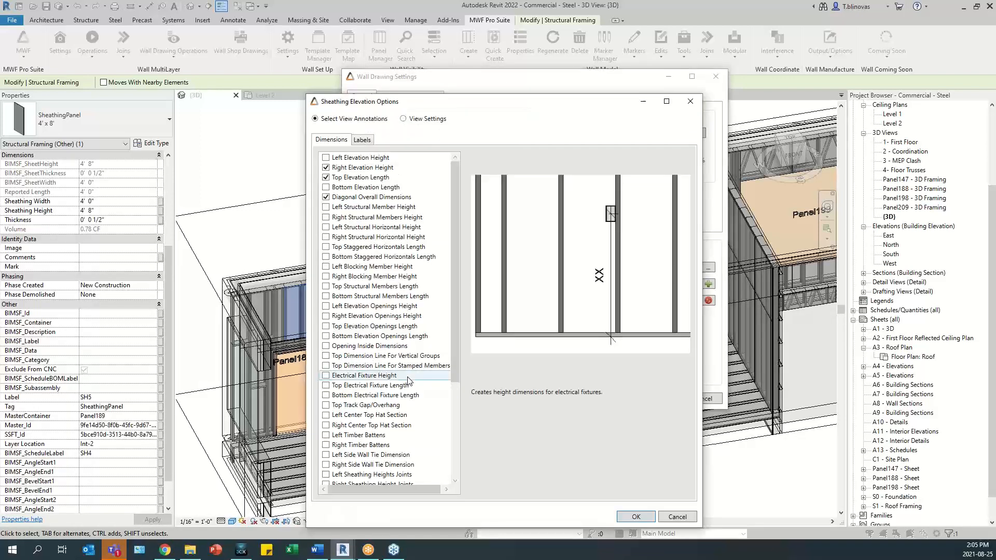
drag(491, 106, 481, 69)
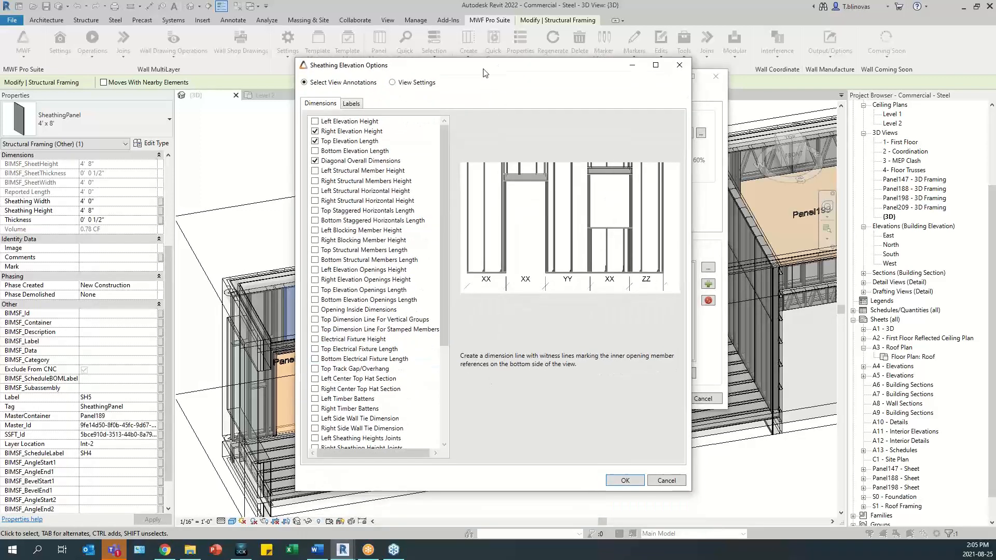
click(353, 104)
click(345, 131)
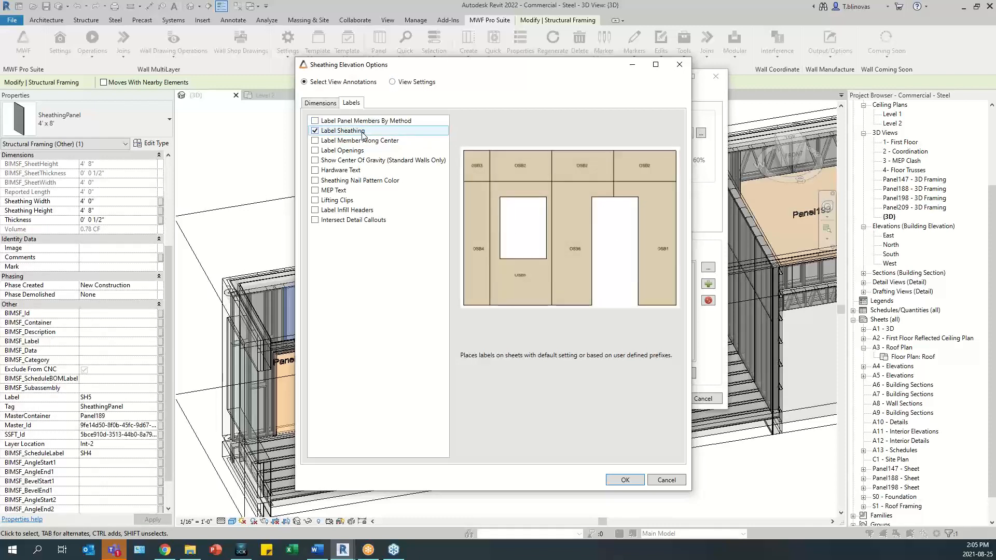
click(400, 83)
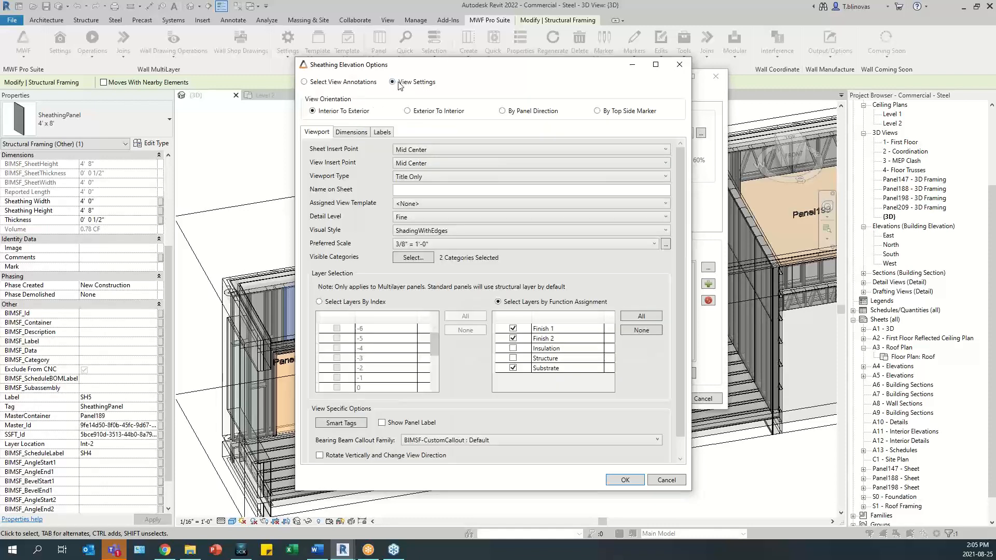
click(381, 133)
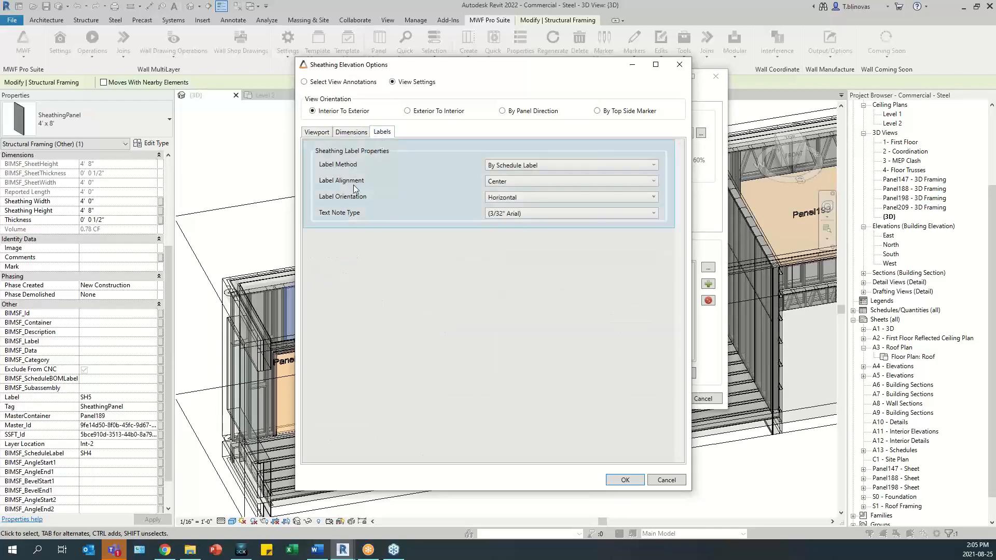
- Try the By Label and By Distribution label methods for the sheathing labels
click(612, 164)
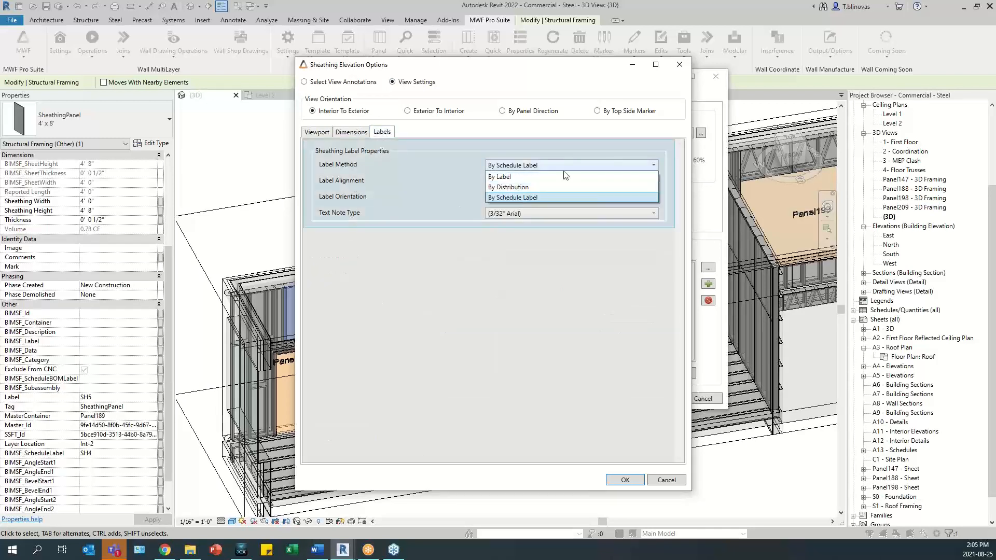
click(520, 176)
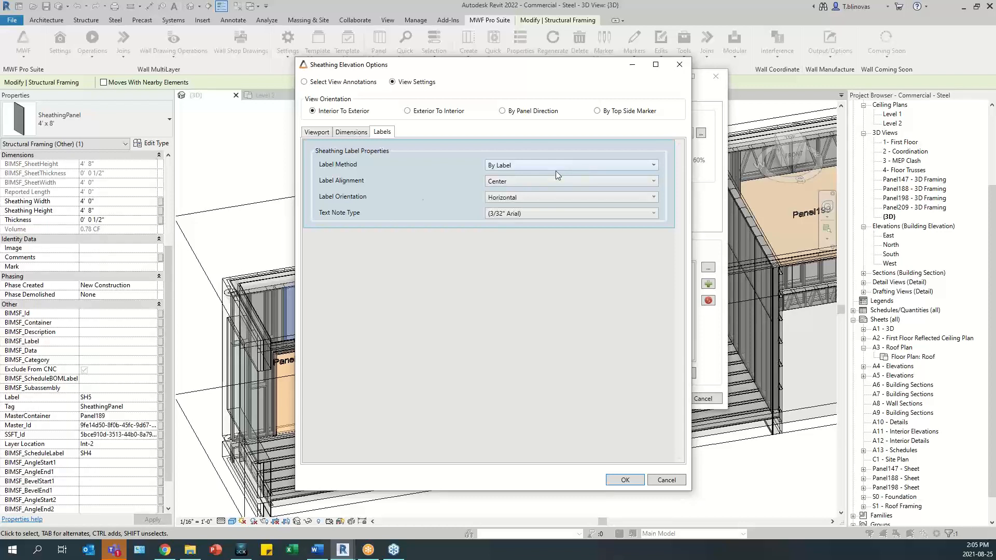
click(502, 167)
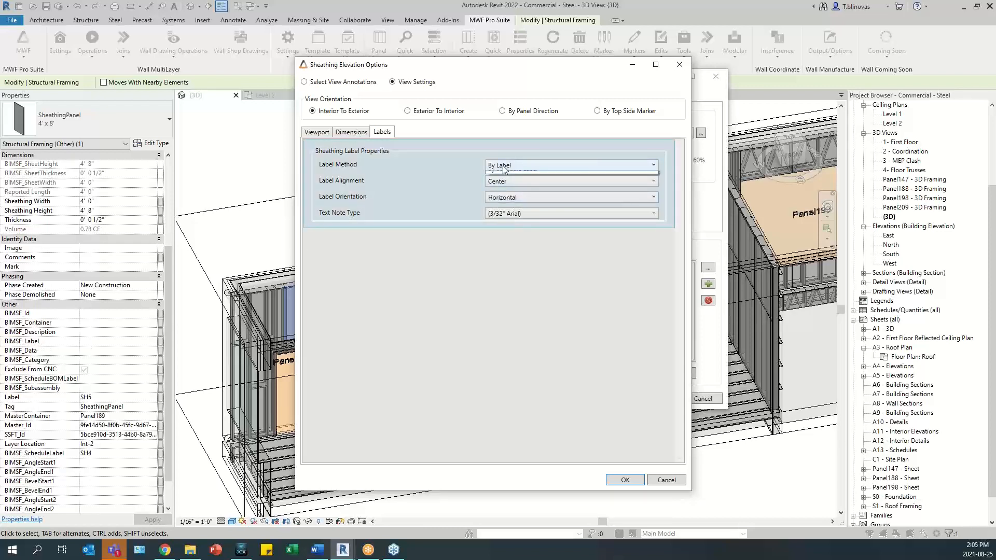
click(517, 195)
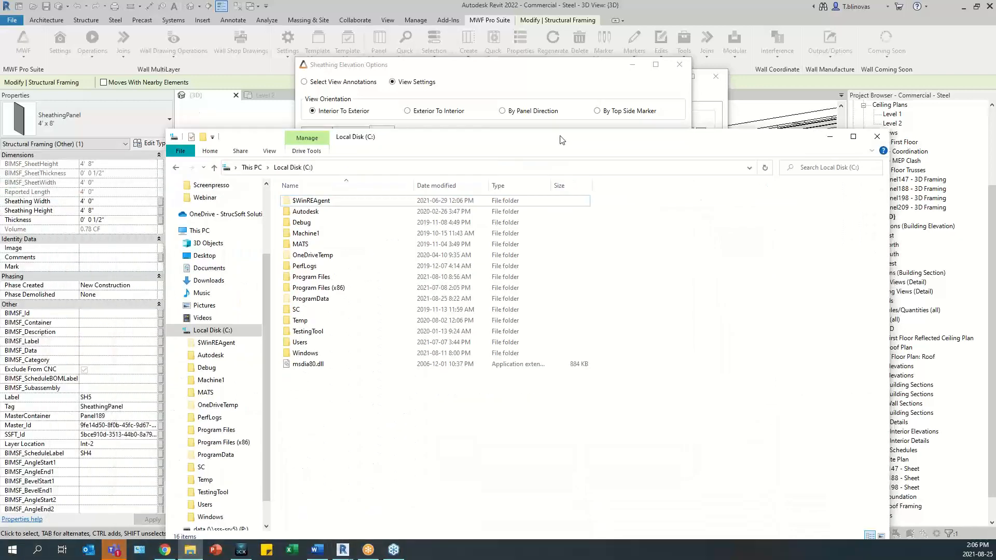
- In File Explorer, open the tagmapping text file from C:\Program Files\StrucSoft Solutions\Revit Tools 2022\Commands\2022\MWF\config
drag(583, 83, 600, 86)
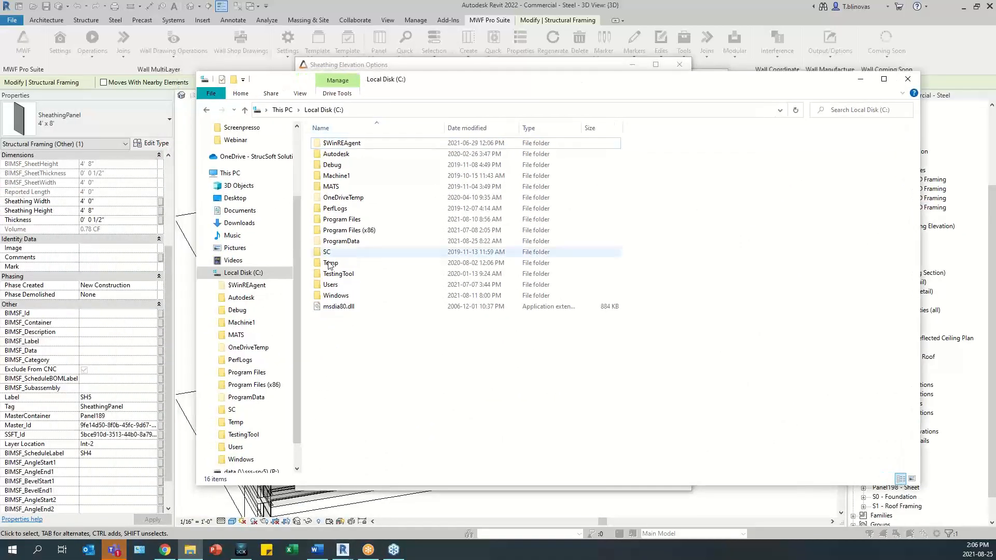
double_click(339, 219)
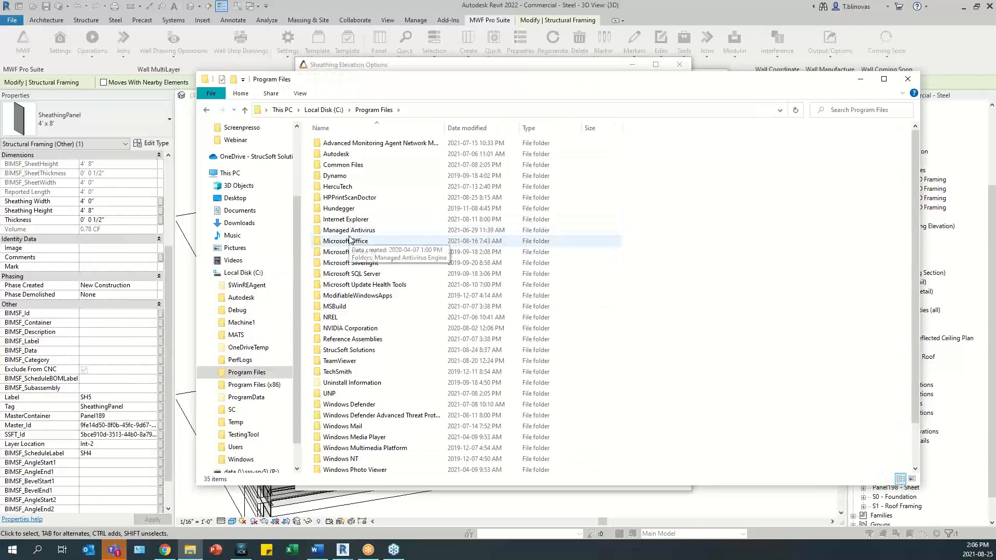
click(350, 242)
key(s)
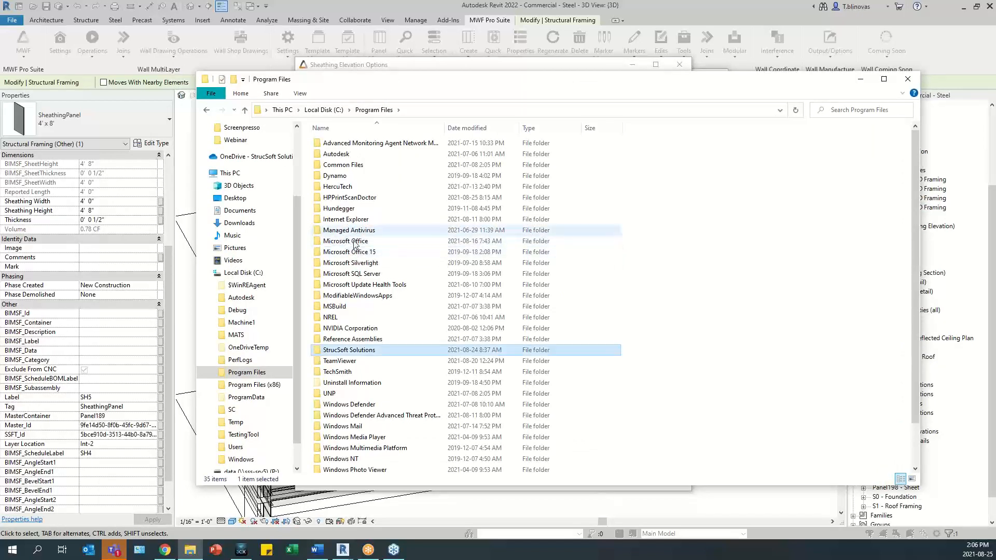
double_click(354, 350)
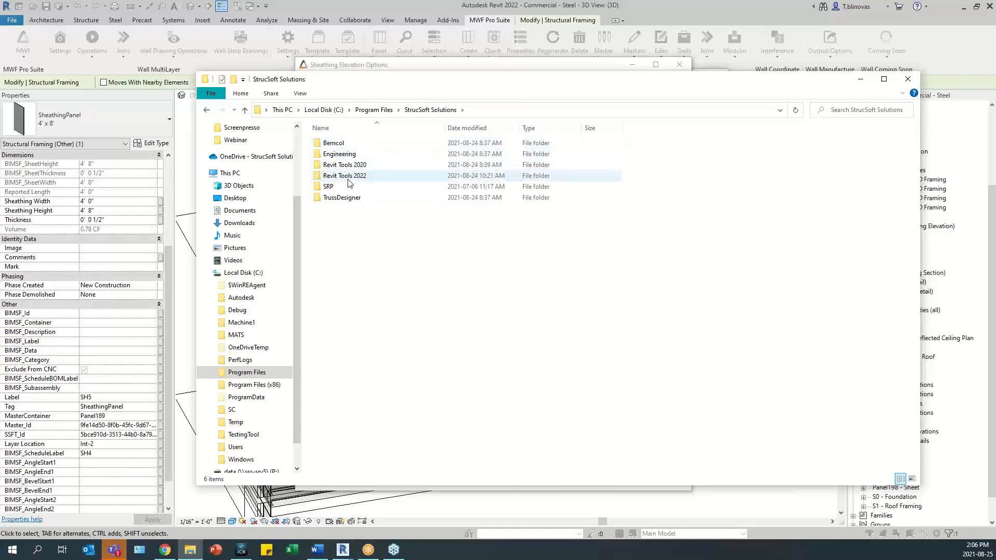
double_click(382, 175)
double_click(341, 143)
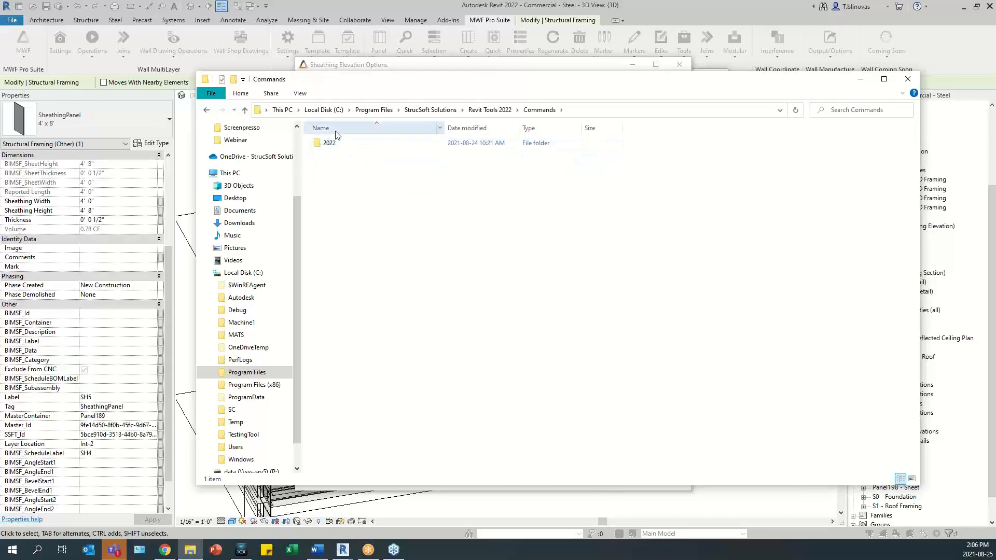
double_click(338, 143)
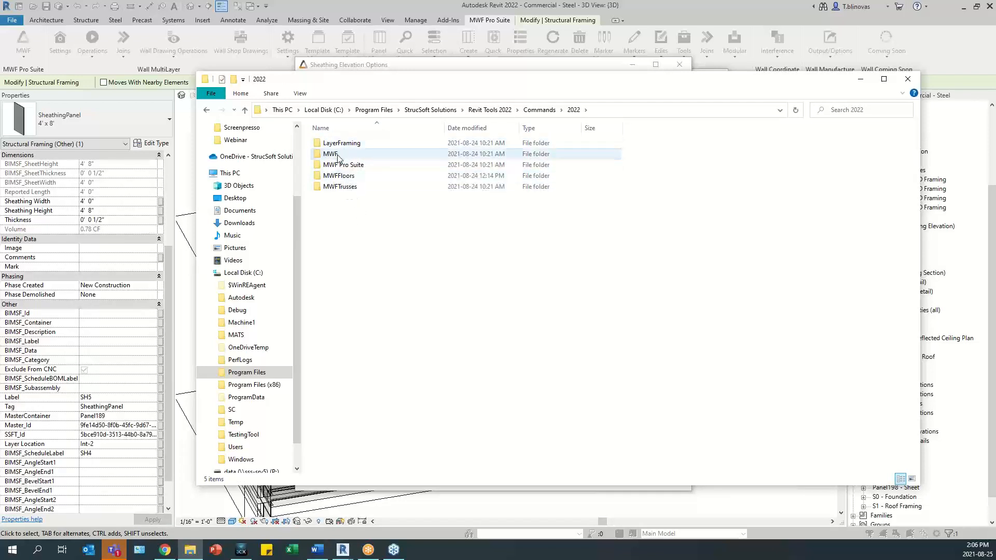
double_click(337, 154)
double_click(345, 166)
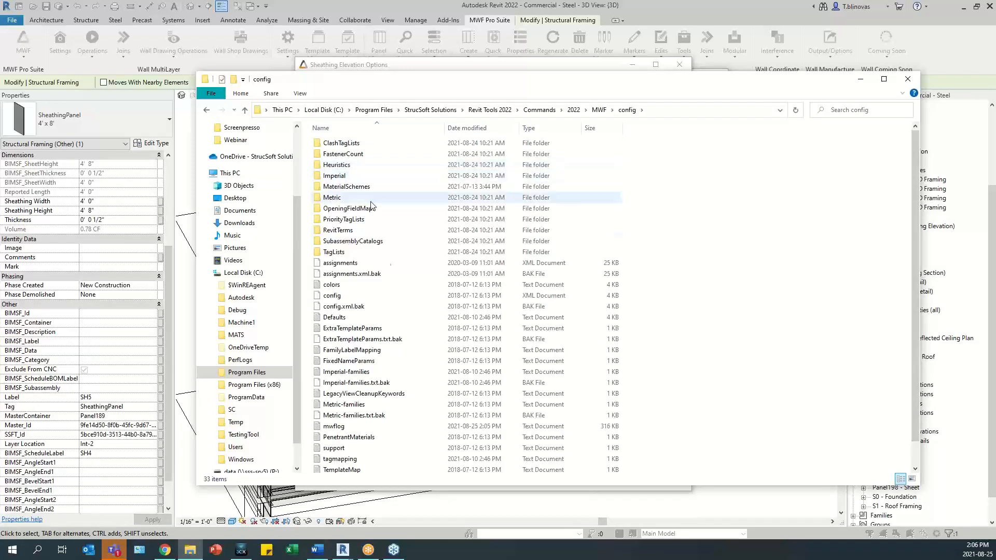
scroll(349, 373, down, 1)
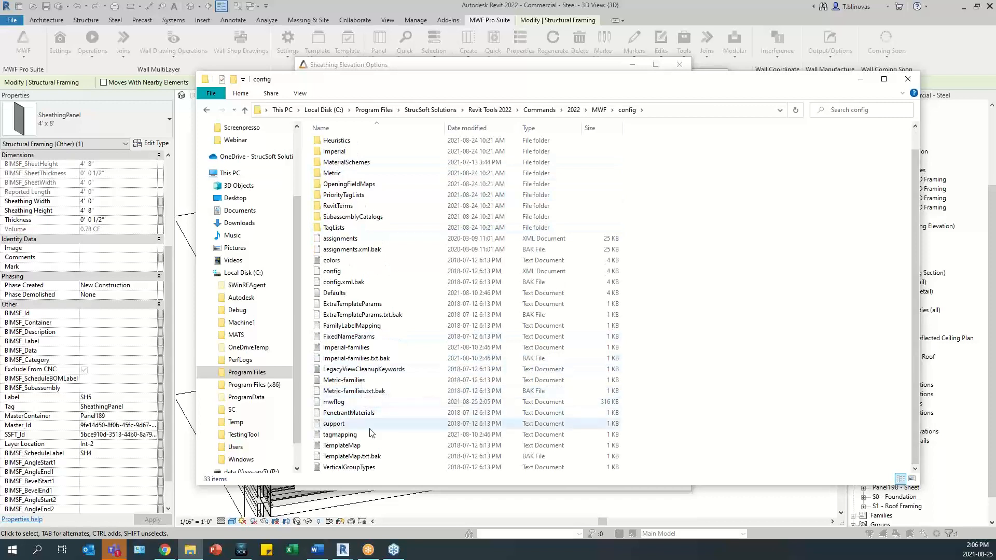
double_click(338, 435)
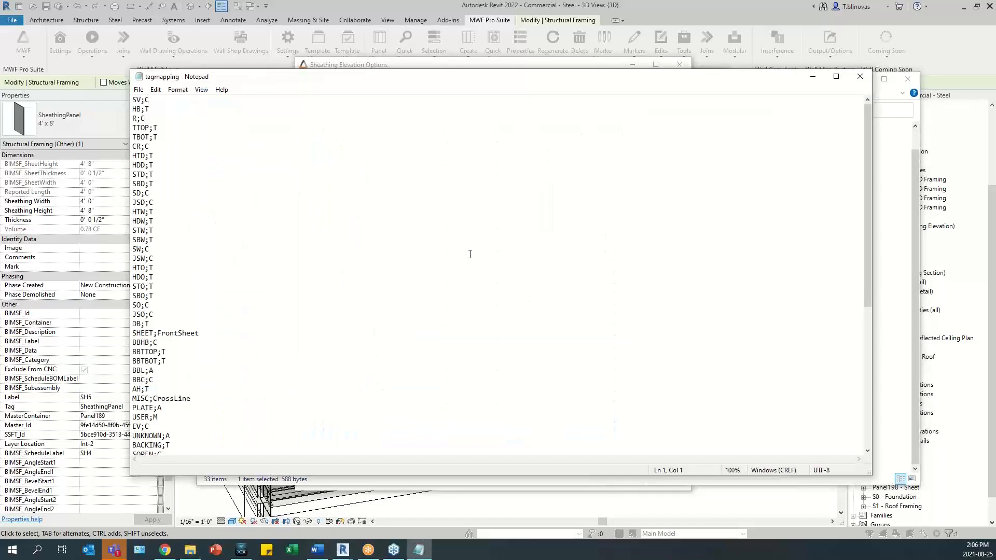
- Examine how member tags such as HTD are mapped to label prefixes in the tagmapping file
drag(464, 79, 549, 59)
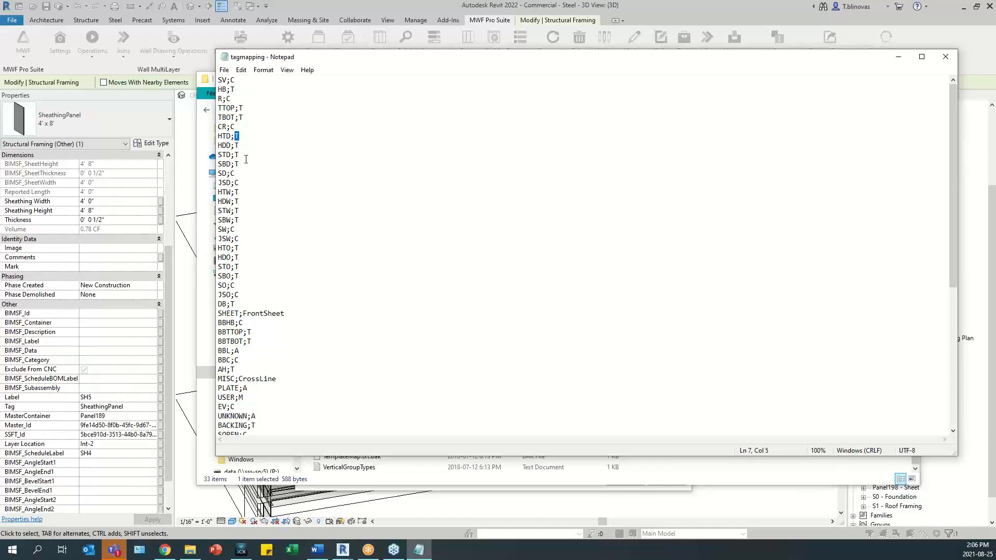
drag(230, 136, 218, 136)
click(249, 142)
scroll(306, 332, down, 5)
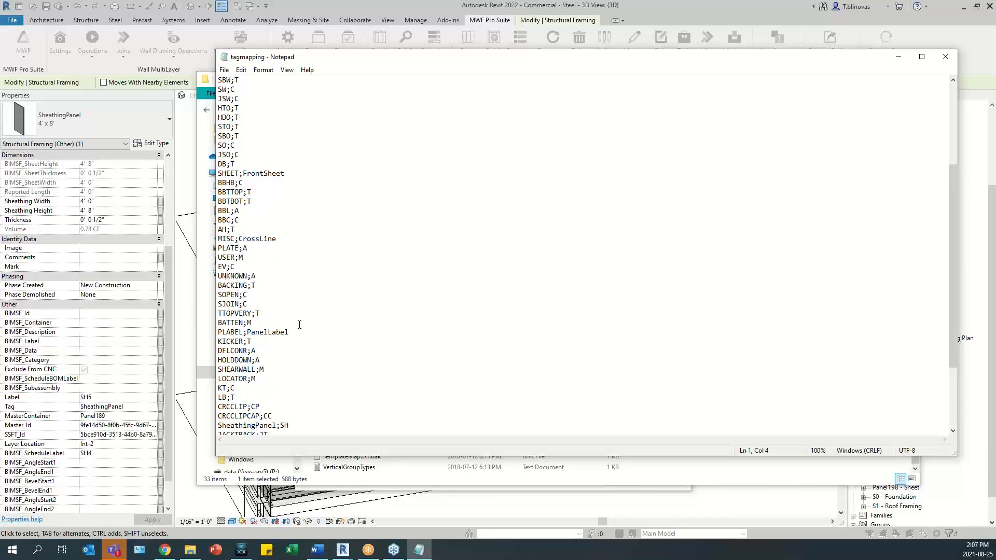
- Check the SheathingPanel entry and its label prefix in the tagmapping file, then close the file and its folder
scroll(300, 325, down, 4)
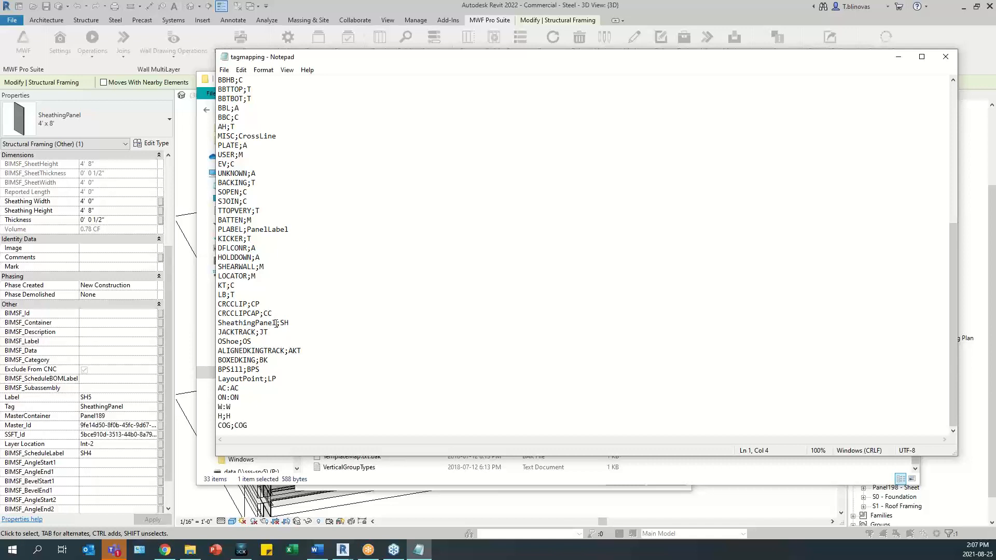
drag(279, 323, 211, 326)
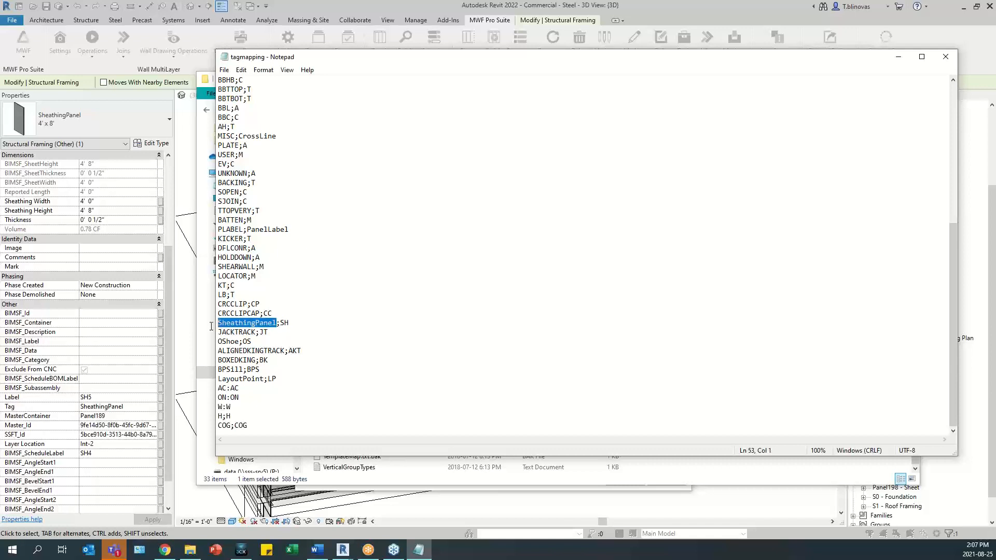
drag(281, 324, 292, 329)
click(294, 327)
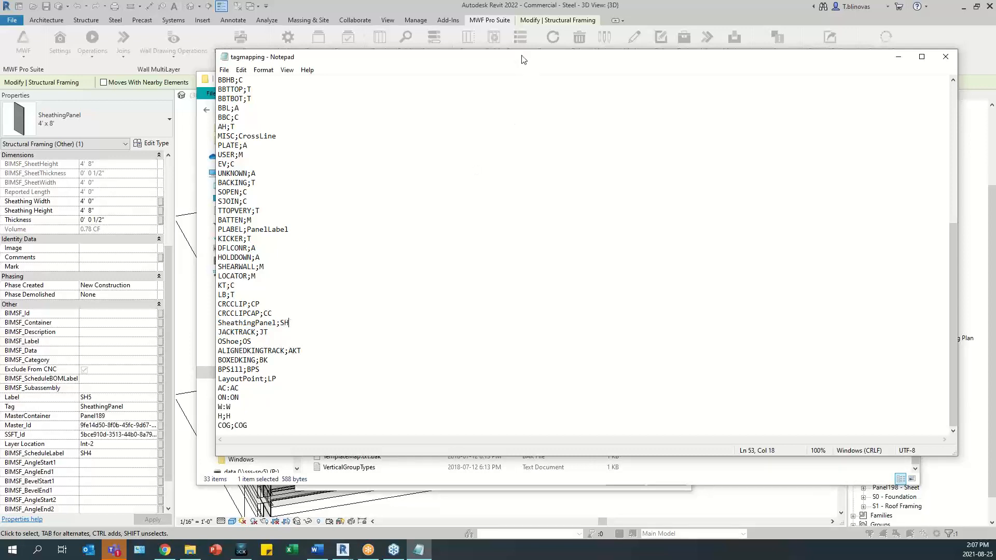
drag(522, 57, 491, 83)
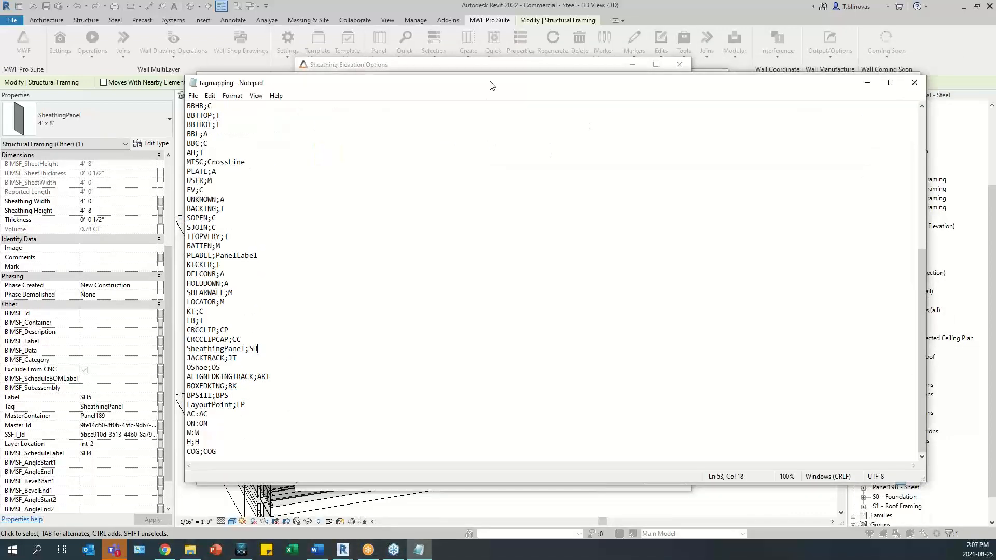
double_click(253, 350)
click(261, 350)
click(913, 84)
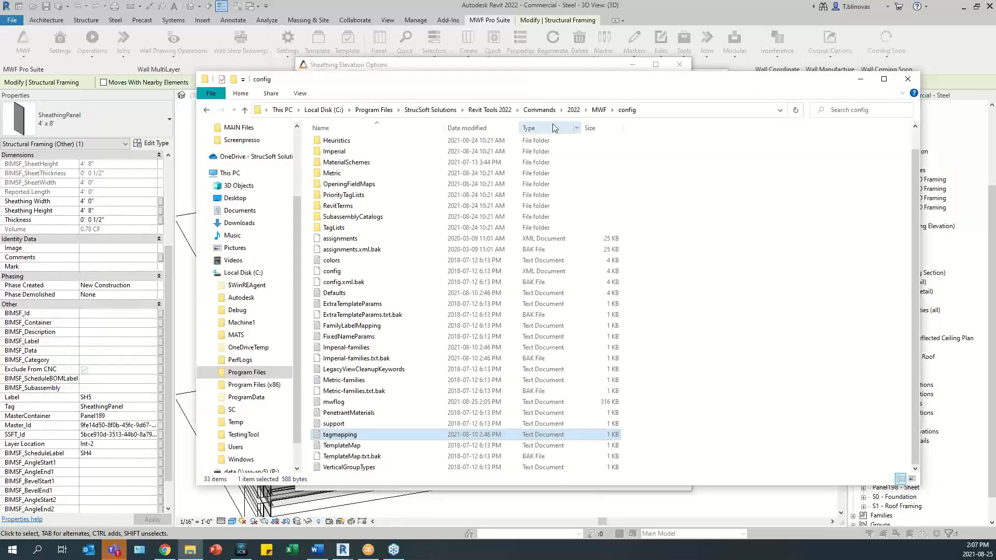
click(909, 80)
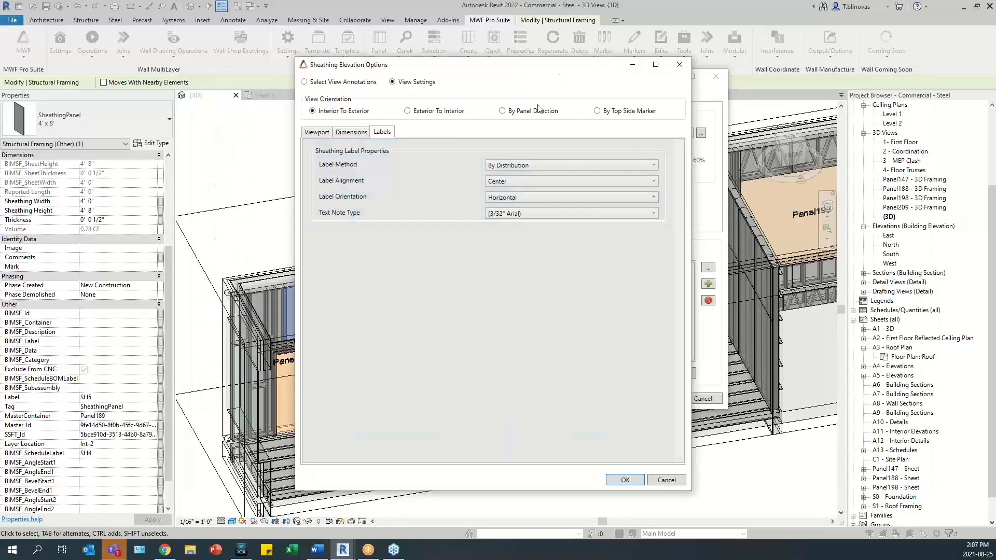
- Set the sheathing label method to By Schedule Label and accept the Sheathing Elevation options
click(646, 166)
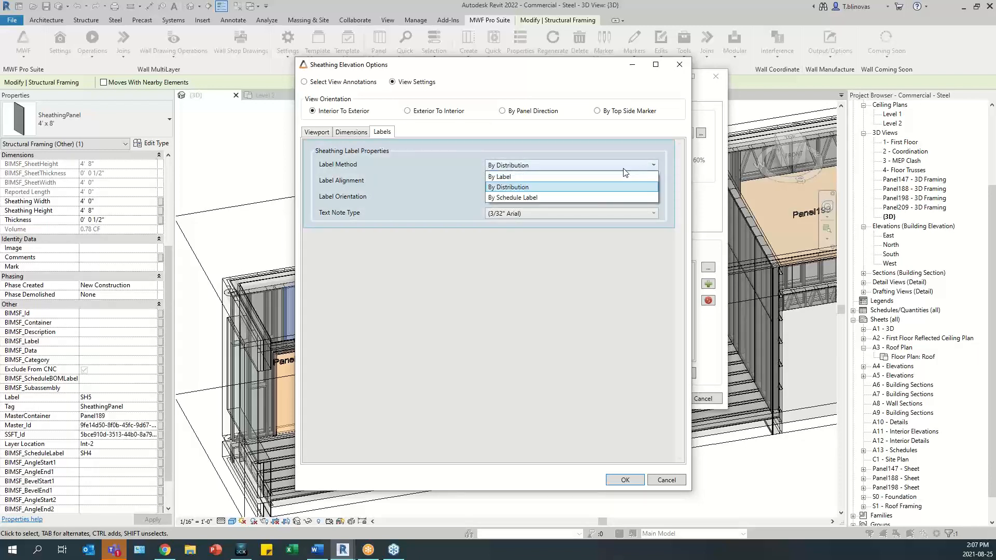
click(540, 197)
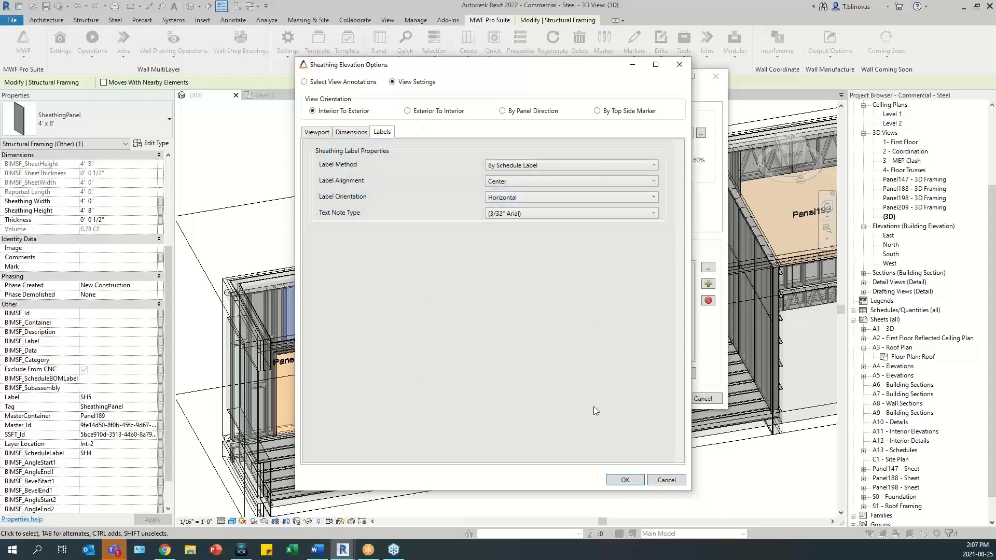
click(617, 481)
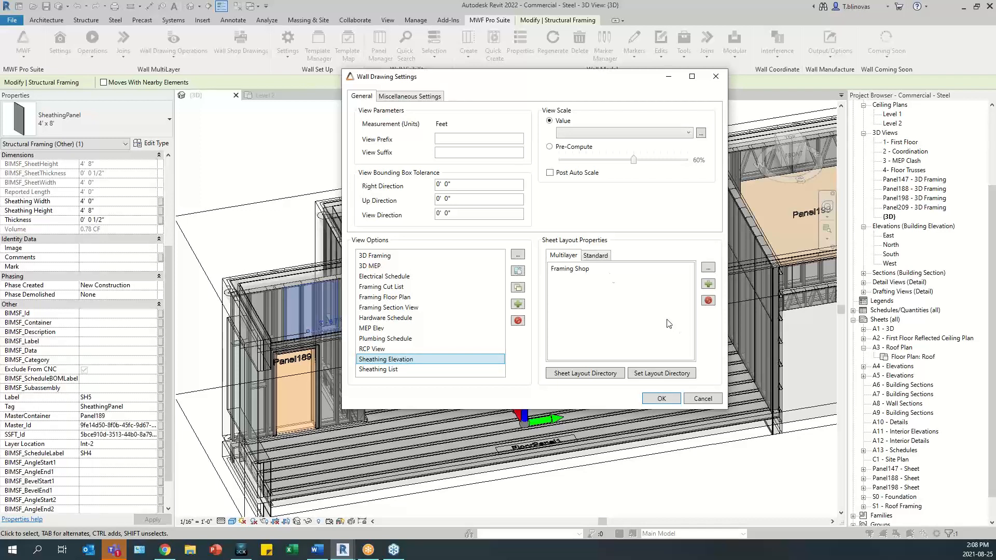
- Enable running the distribution setting before drawing generation with Distribution Strategy Type A, accept the wall drawing settings and close the drawings manager
click(426, 97)
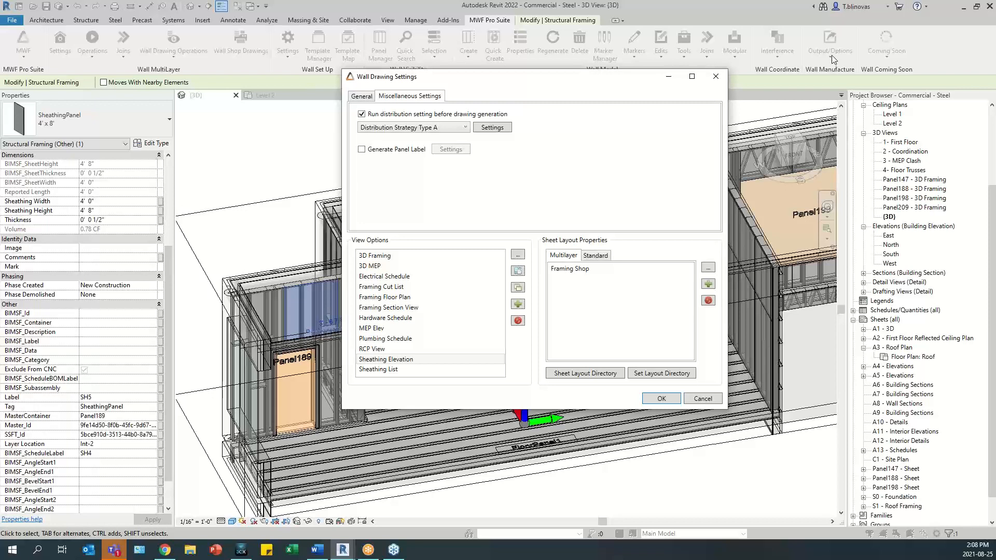
click(362, 114)
click(363, 114)
click(387, 371)
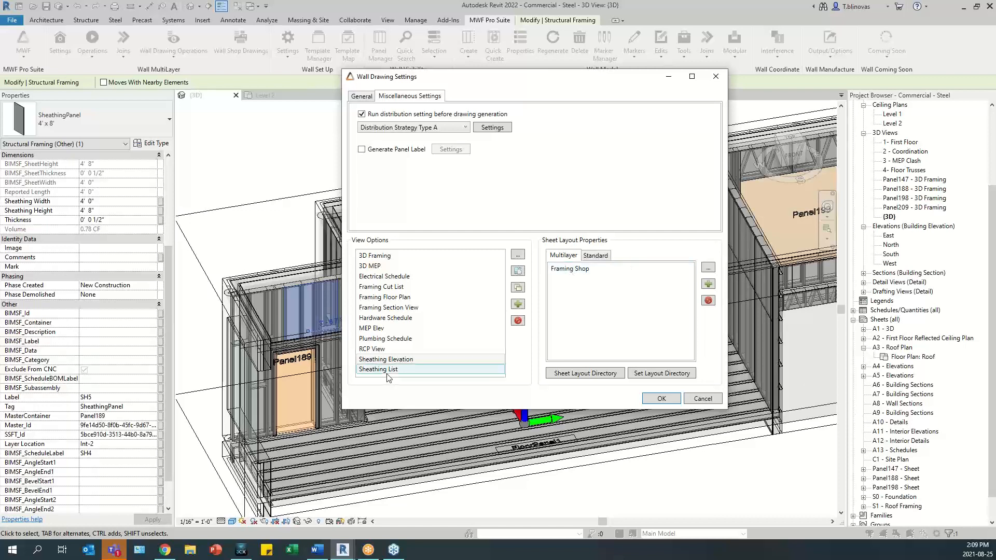
click(662, 399)
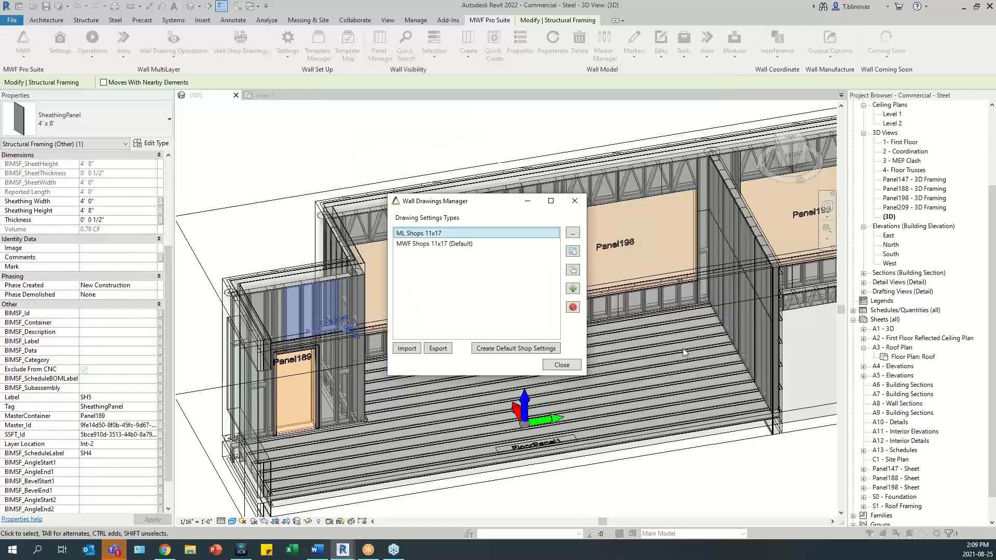
click(562, 364)
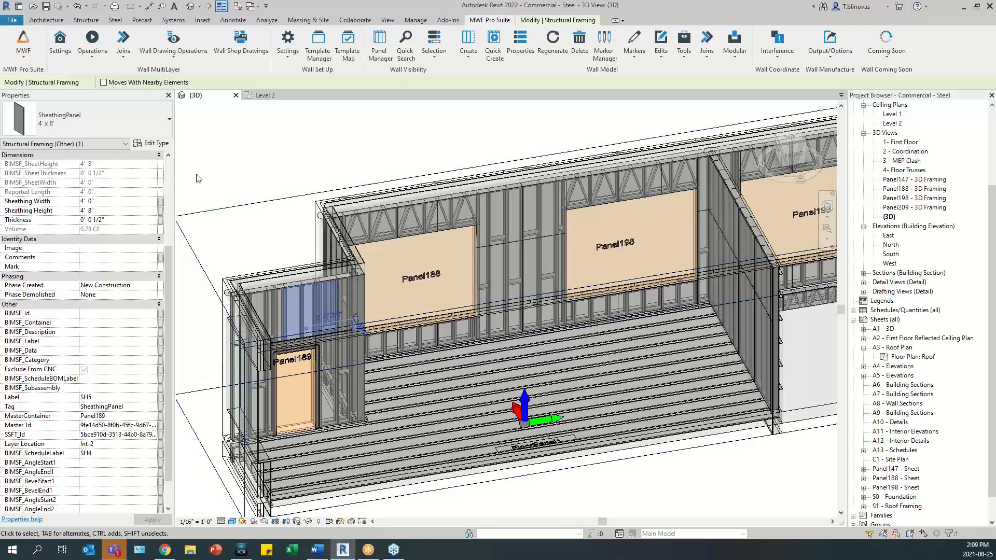
- In the MWF project settings, set the Gyp sheathing template's label prefix to SH and accept the changes
click(60, 44)
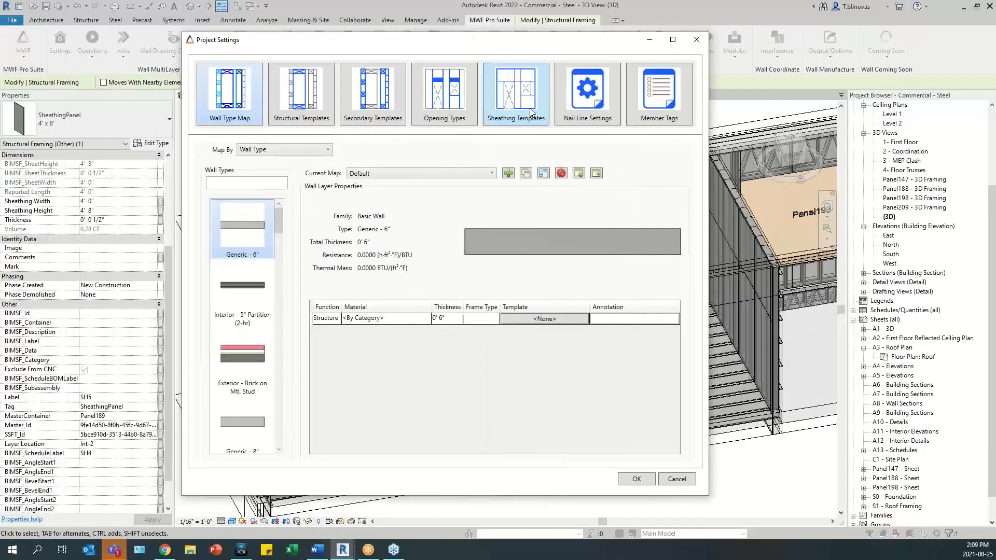
click(515, 98)
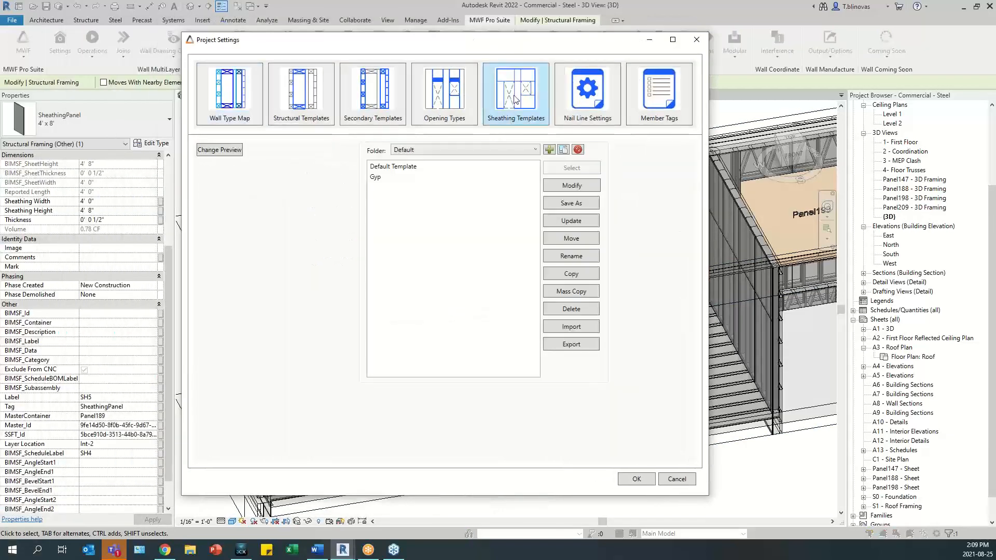
click(412, 177)
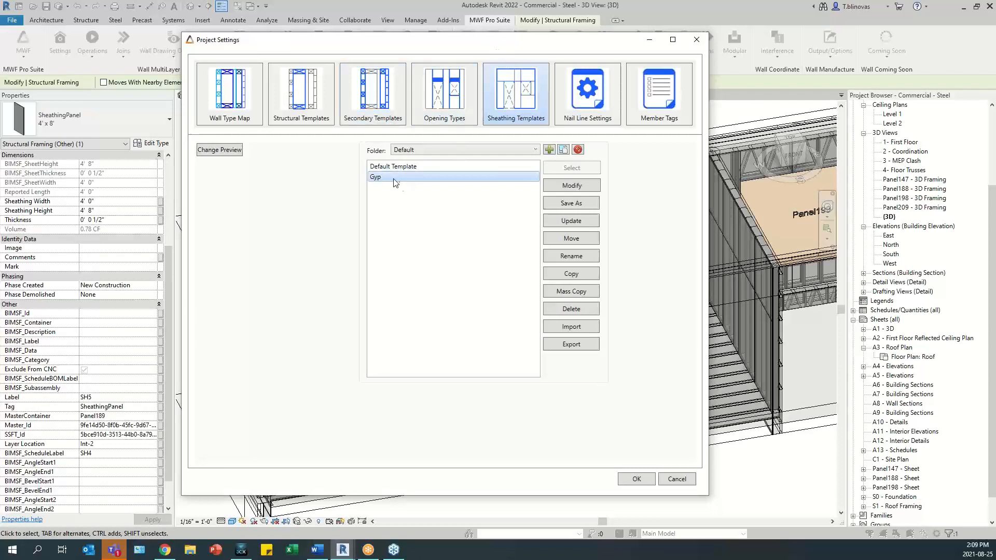
click(583, 187)
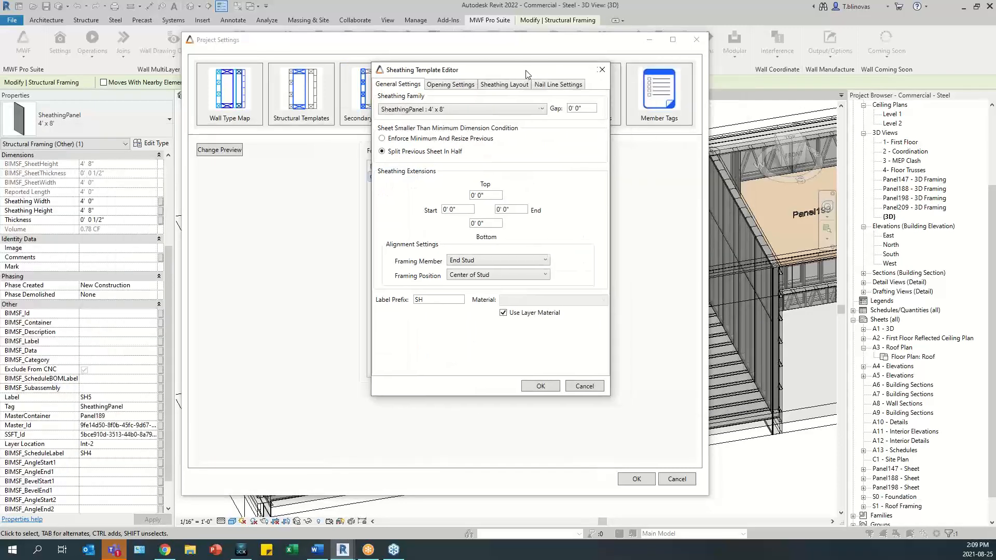
drag(427, 301, 414, 301)
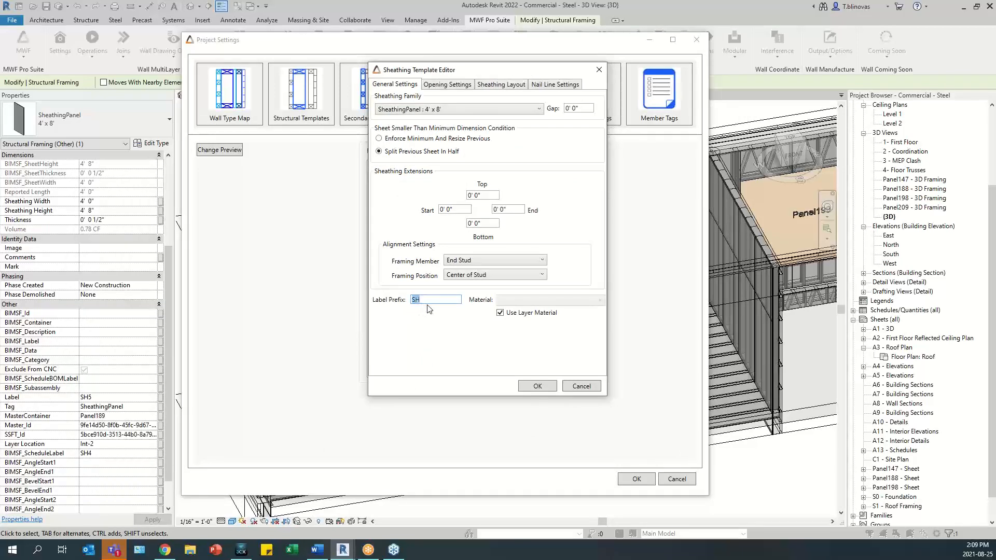
text(S)
text(H)
drag(541, 72, 509, 103)
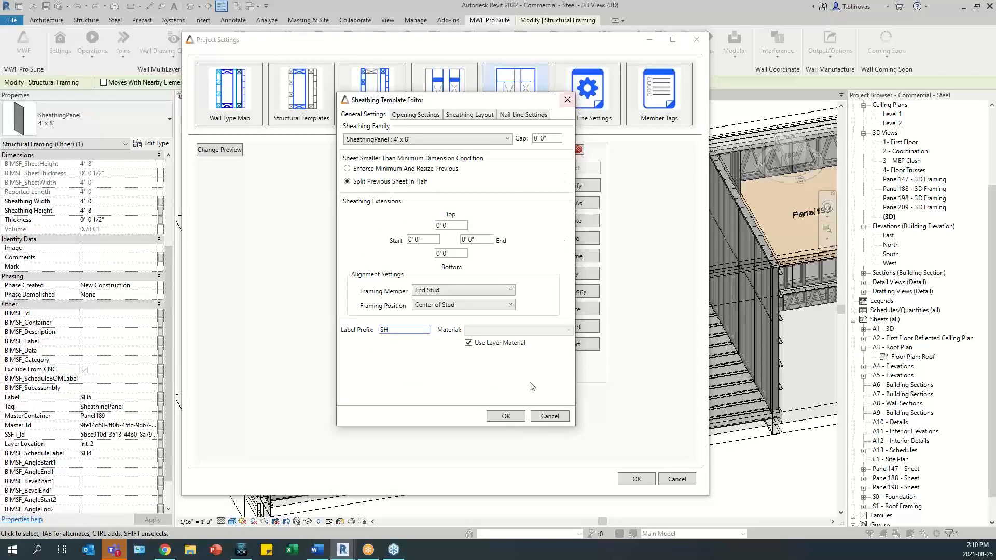
click(506, 416)
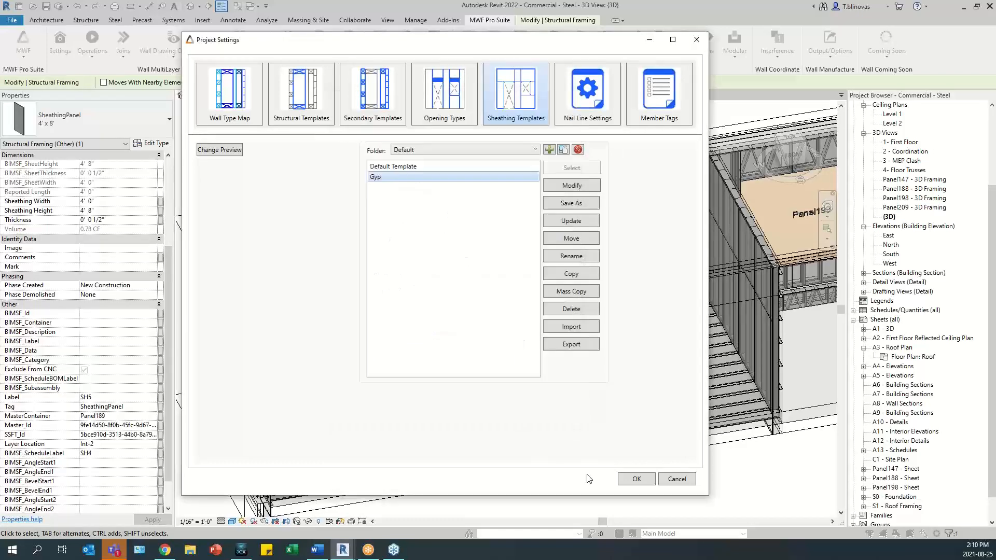
click(636, 480)
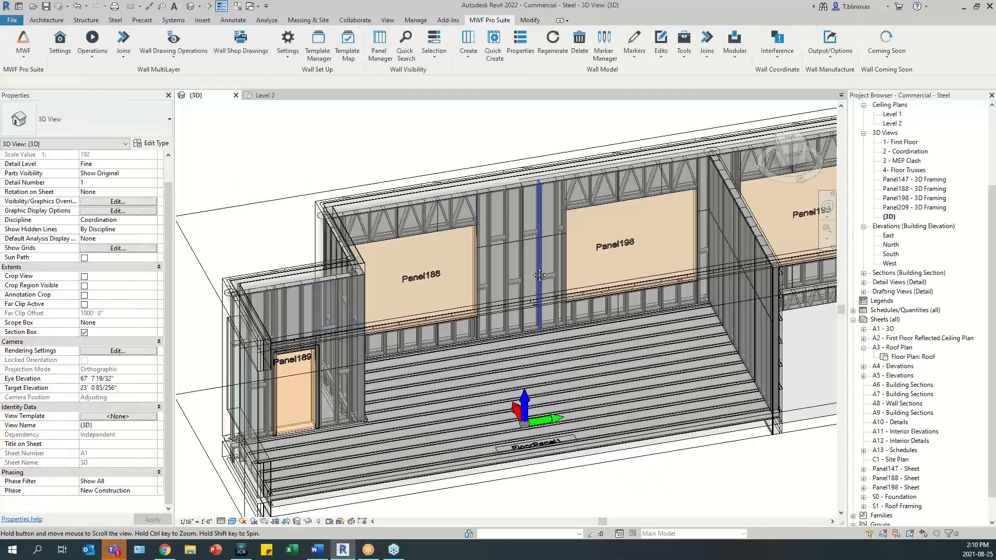
- Select a stud in Panel198 and generate the wall shop drawings for that panel
middle_drag(539, 275, 532, 318)
click(549, 248)
middle_drag(580, 234, 511, 251)
click(494, 20)
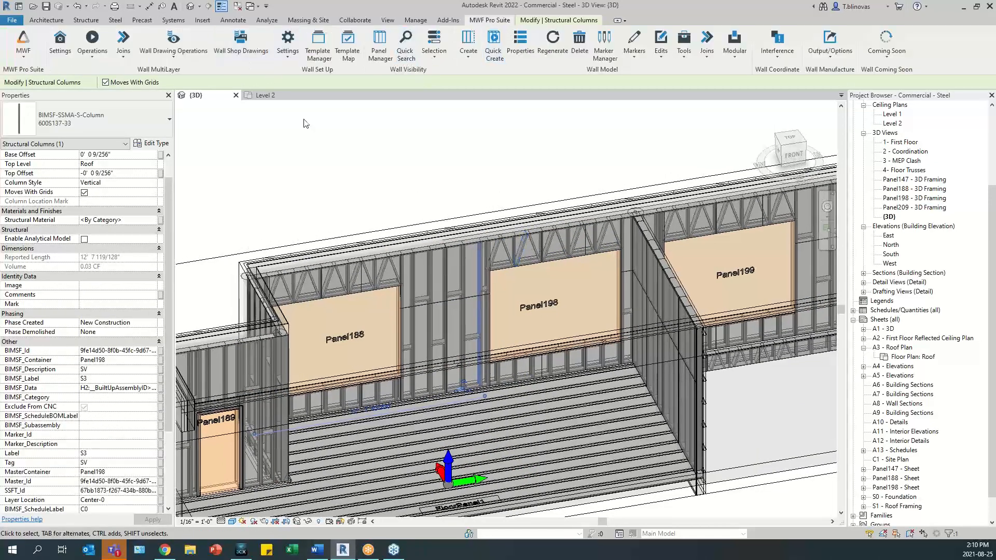
click(241, 44)
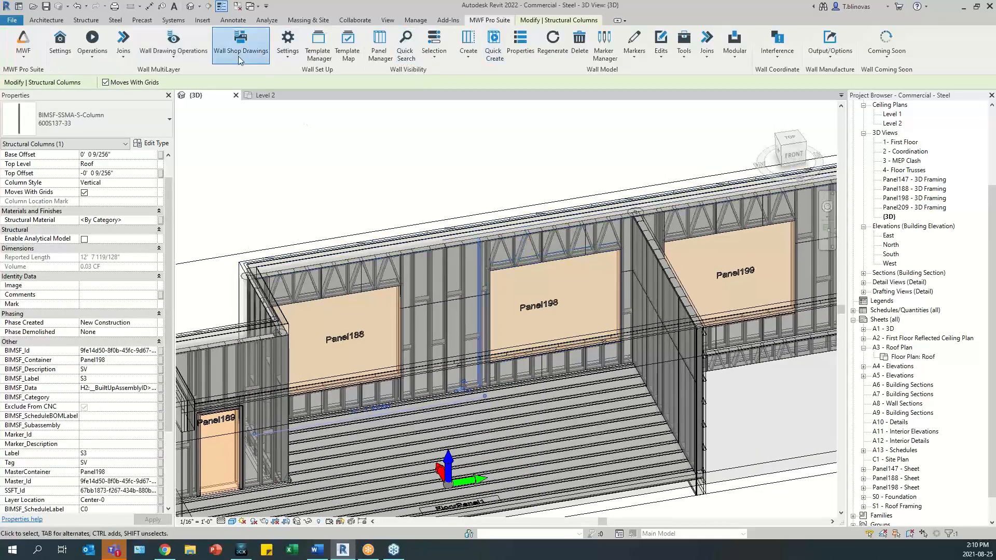
click(553, 320)
click(605, 403)
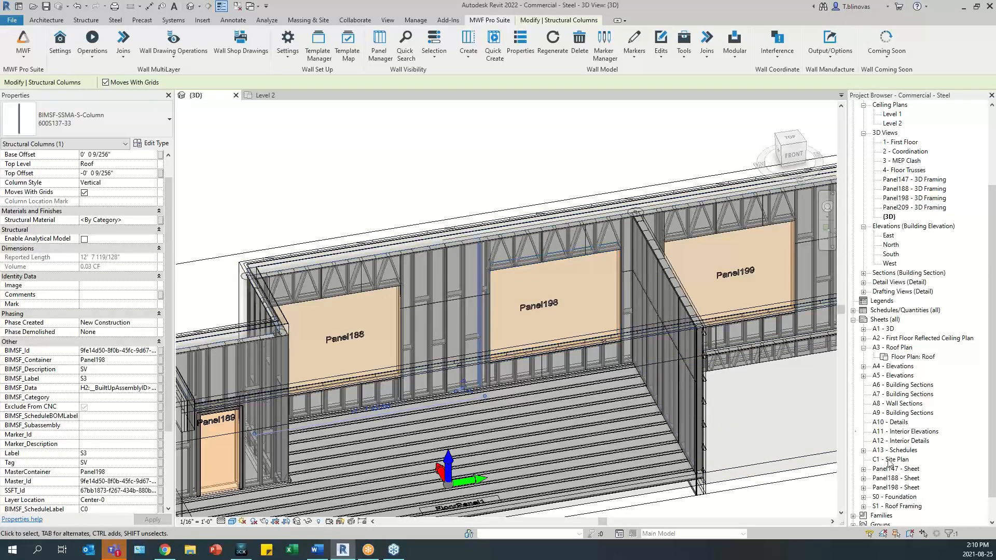
- Open the Panel198 sheet and check the sheet labels in its Sheathing Elevation view
scroll(890, 458, down, 2)
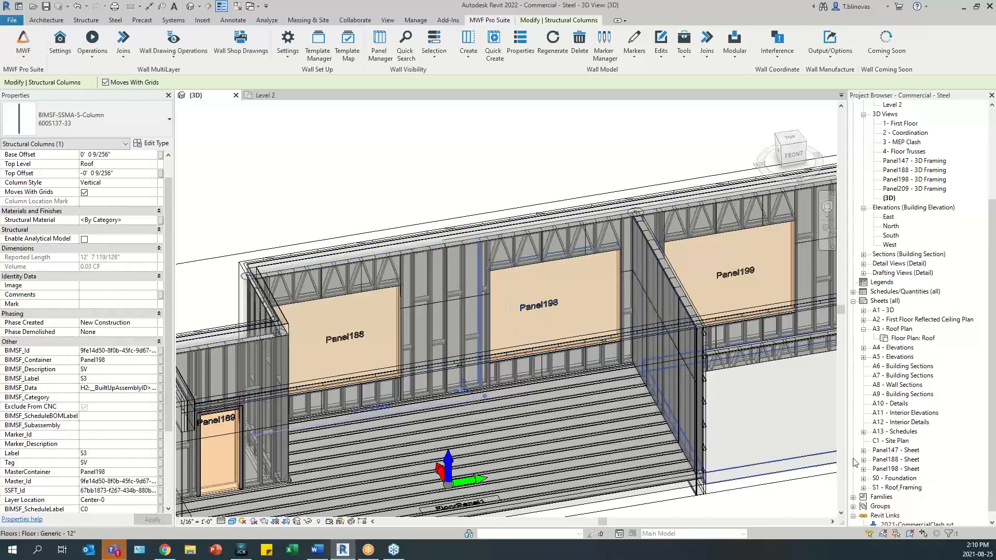
click(906, 469)
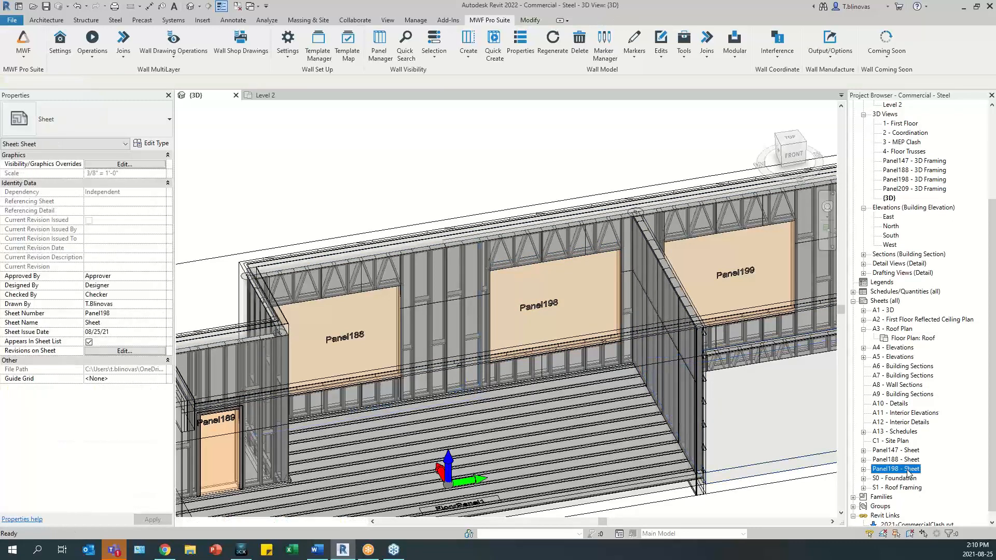
double_click(907, 470)
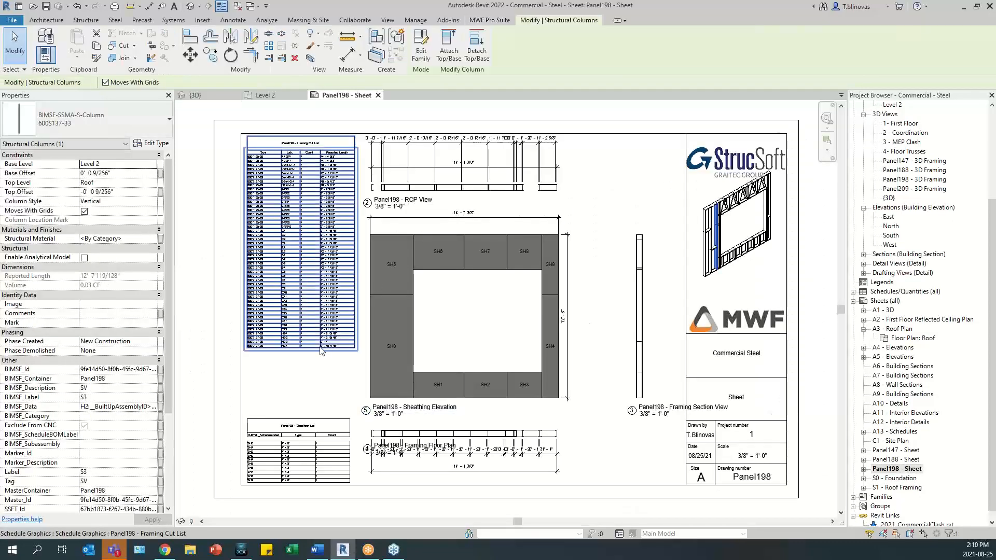
scroll(321, 351, up, 3)
key(Escape)
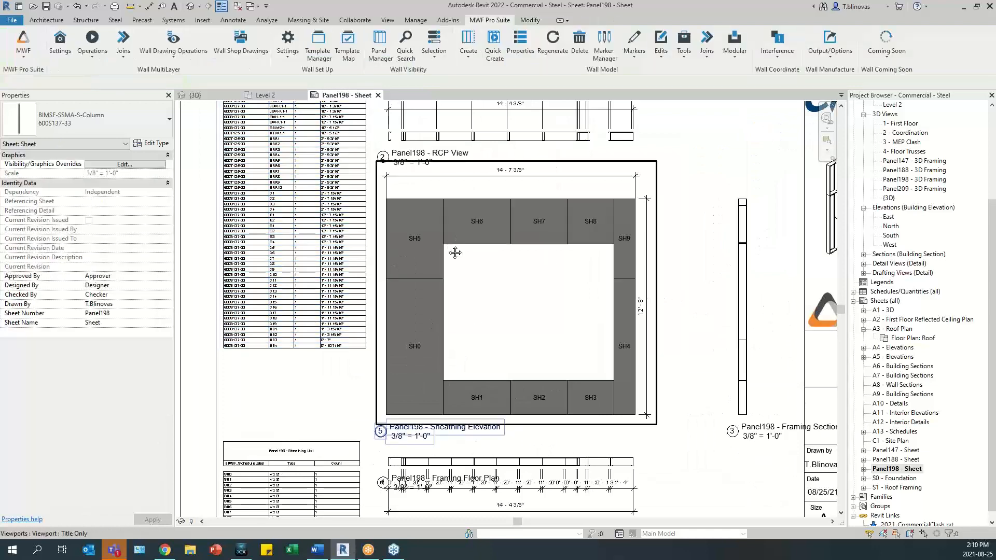
scroll(456, 253, up, 3)
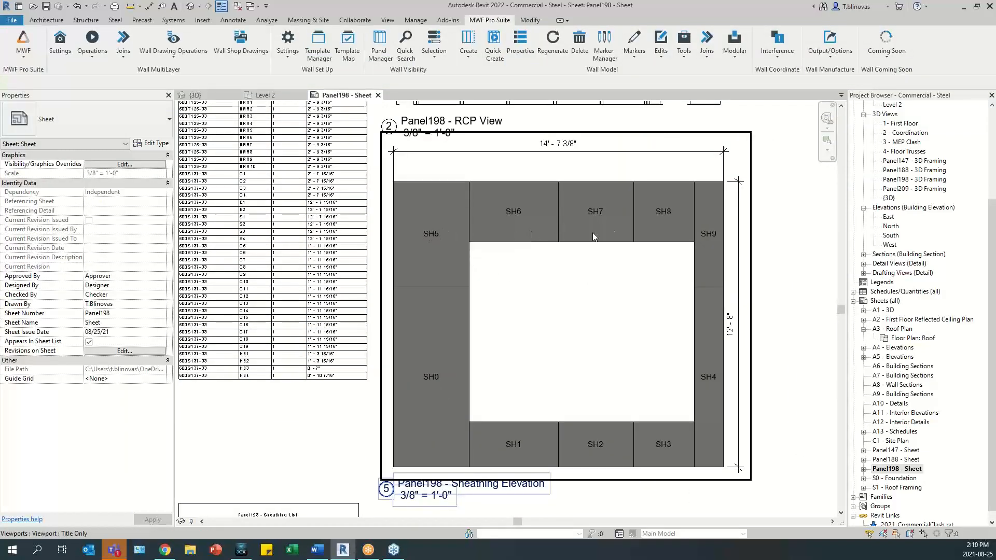
- Compare the schedule labels in the Panel198 Sheathing List with the sheathing elevation, then close the sheet
scroll(696, 246, down, 3)
scroll(449, 365, up, 4)
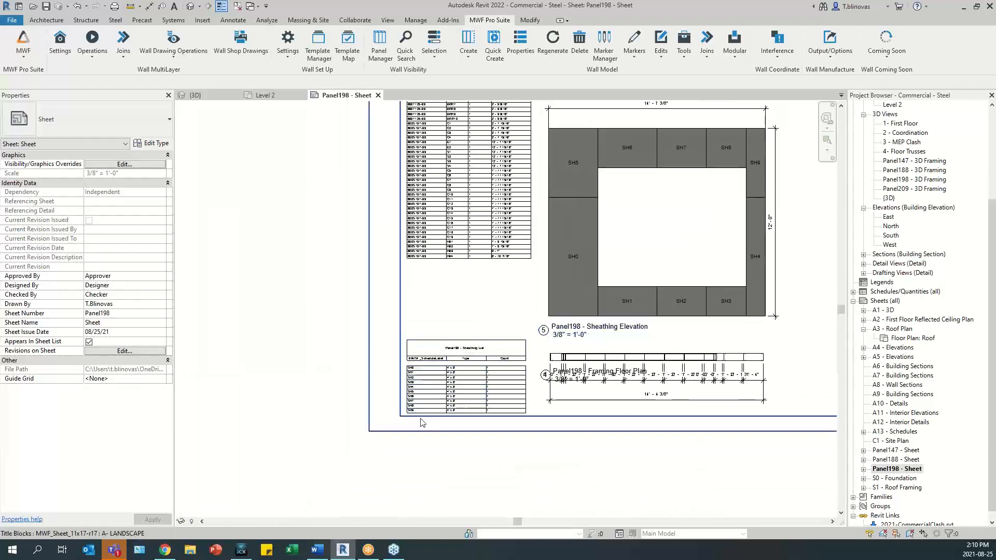
scroll(450, 365, up, 1)
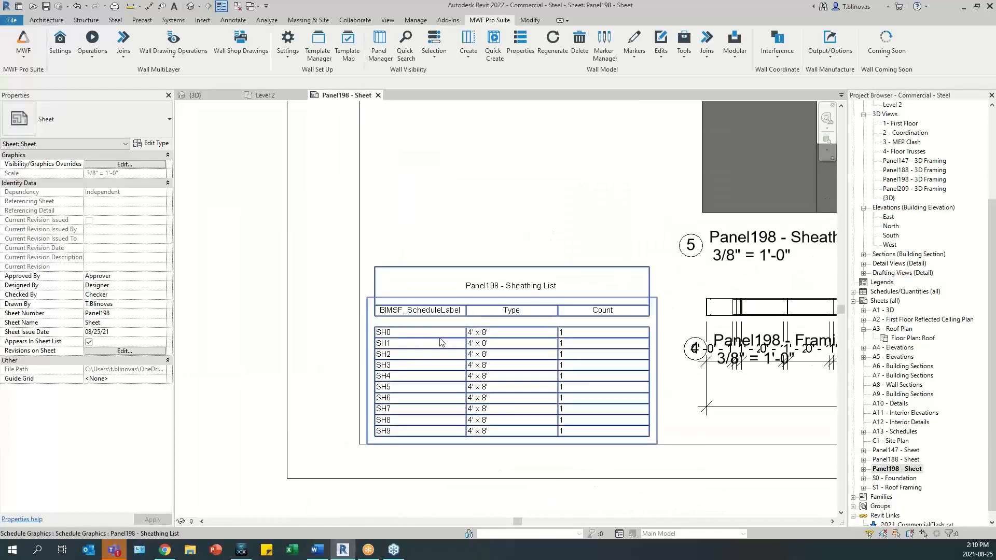
click(420, 362)
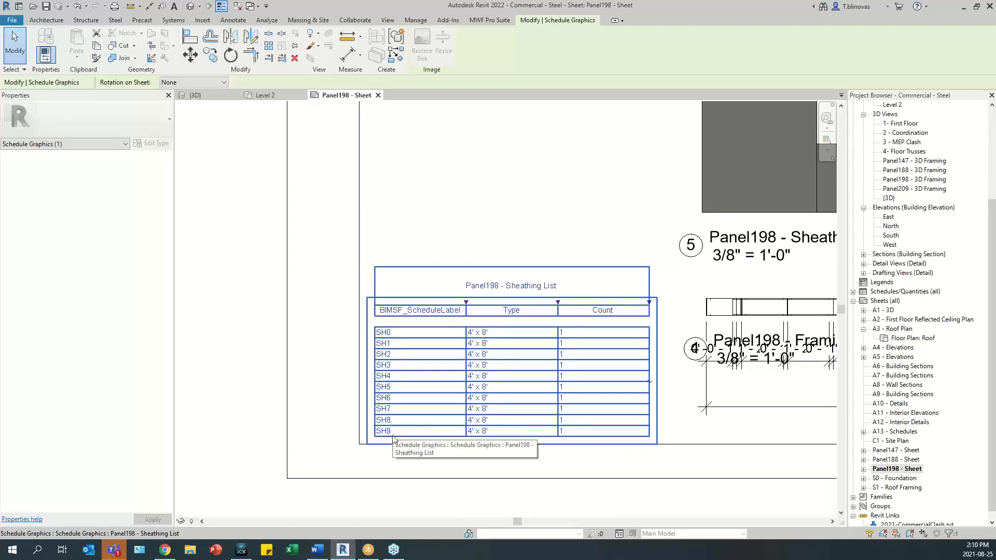
scroll(410, 337, down, 3)
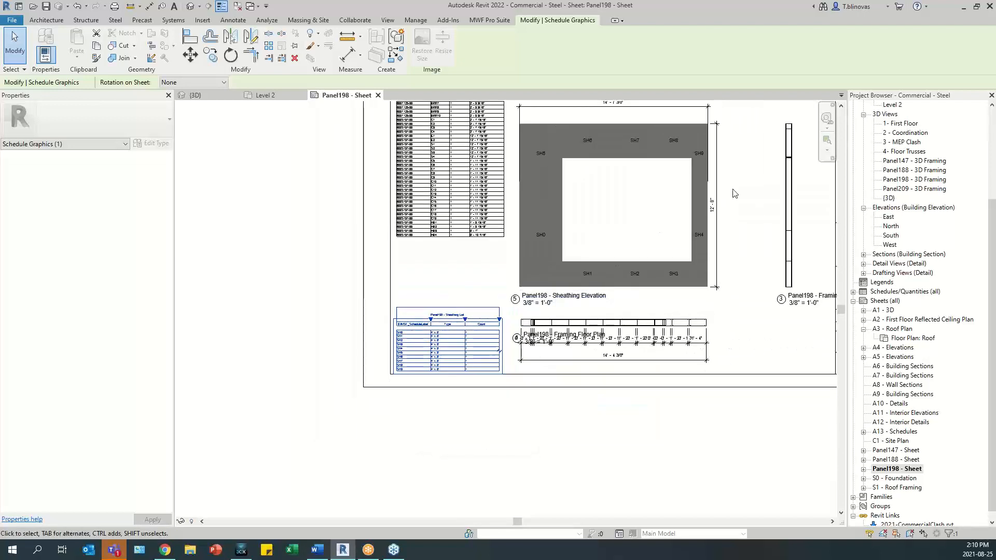
scroll(685, 285, down, 5)
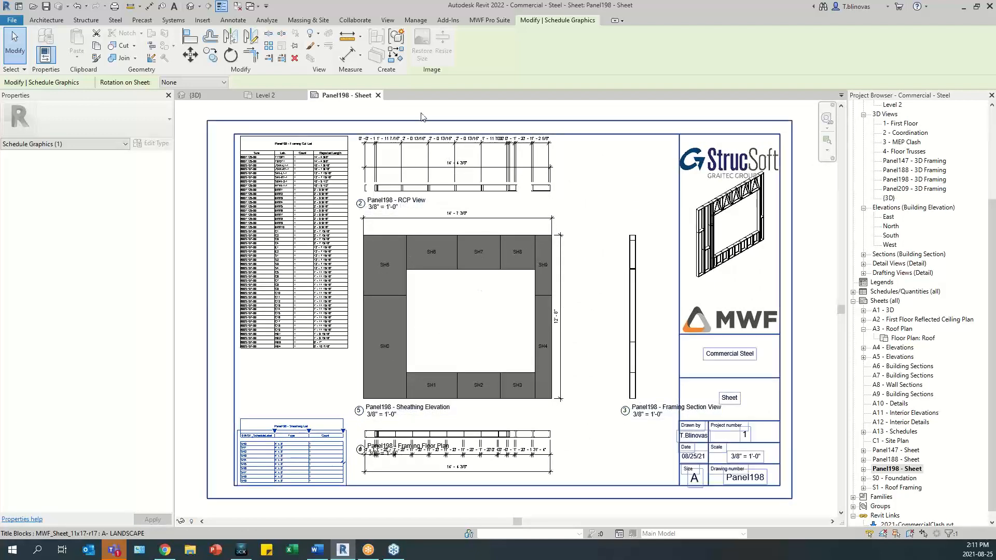
click(378, 95)
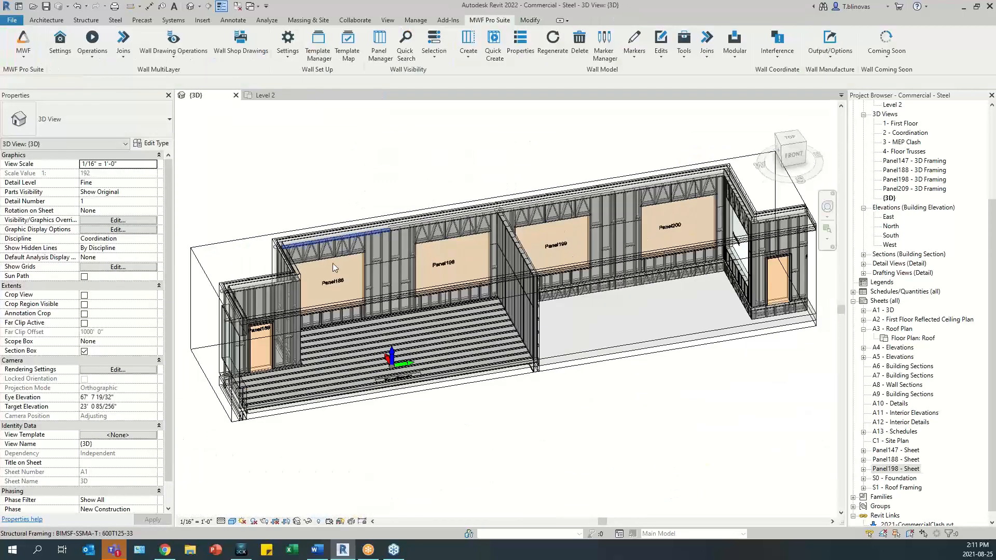
- Extend the 3D view's section box outward at the front to include the wood-framed interior partition Panel162
scroll(378, 348, up, 1)
shift+middle_drag(404, 345, 482, 414)
click(488, 375)
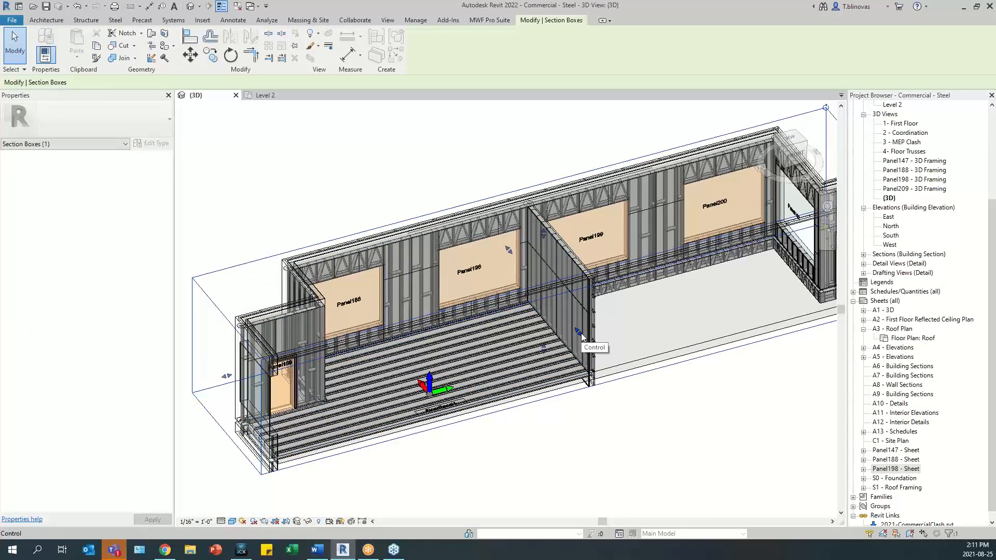
drag(581, 332, 532, 366)
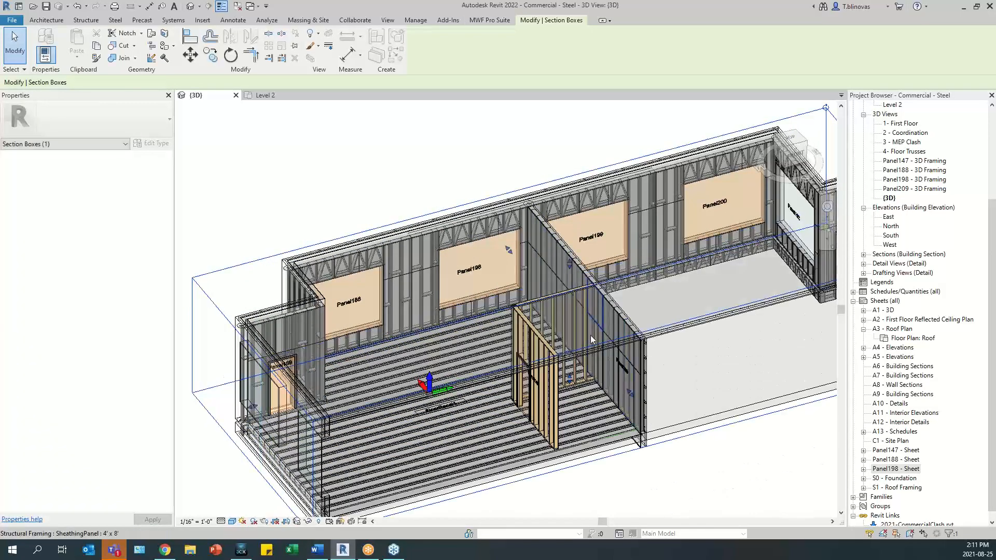
shift+middle_drag(532, 365, 530, 323)
scroll(558, 309, up, 4)
key(Escape)
- Select a stud in wood-framed Panel162 and set the manufacturer of its Lifting Holes feature to StyleA in the MWF panel properties
click(517, 324)
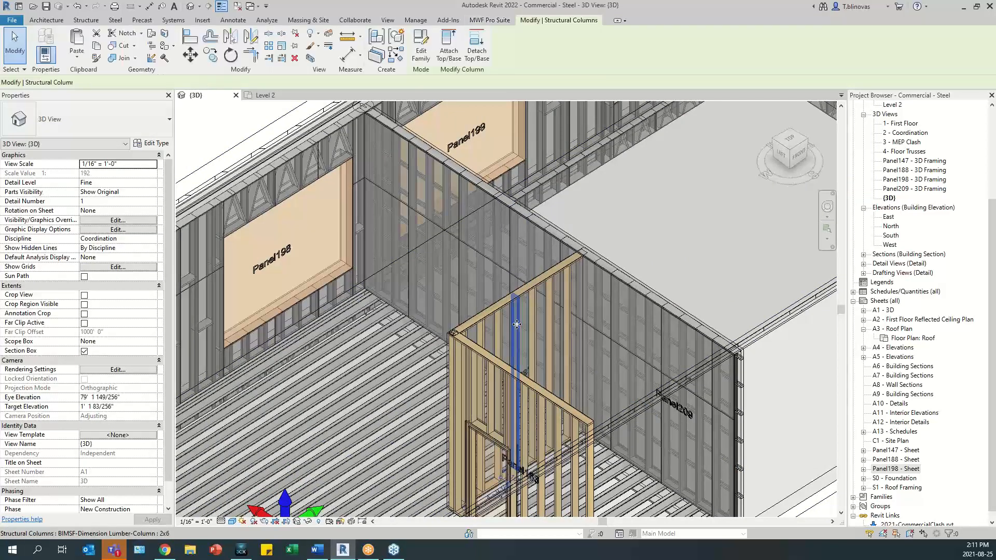
click(490, 20)
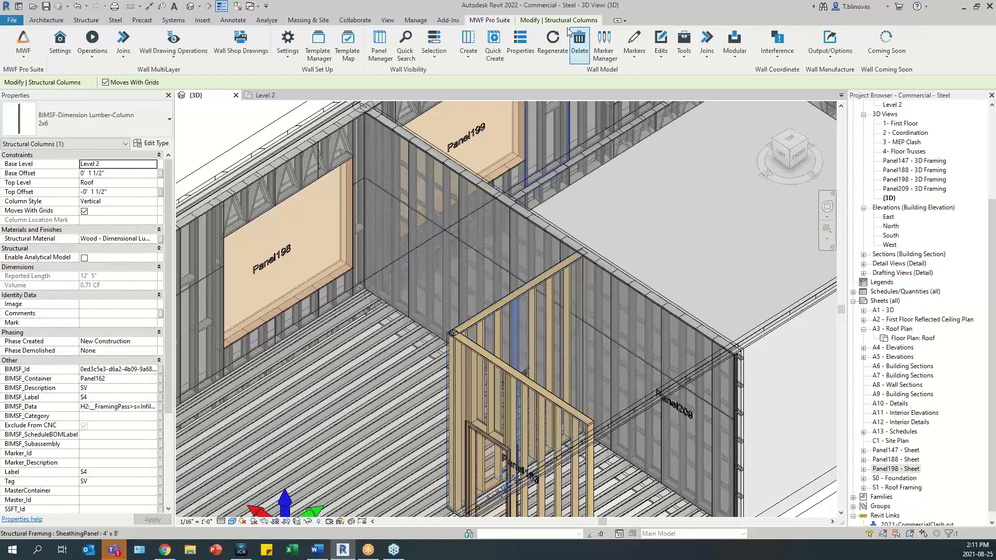
click(523, 45)
drag(499, 123, 460, 76)
click(432, 109)
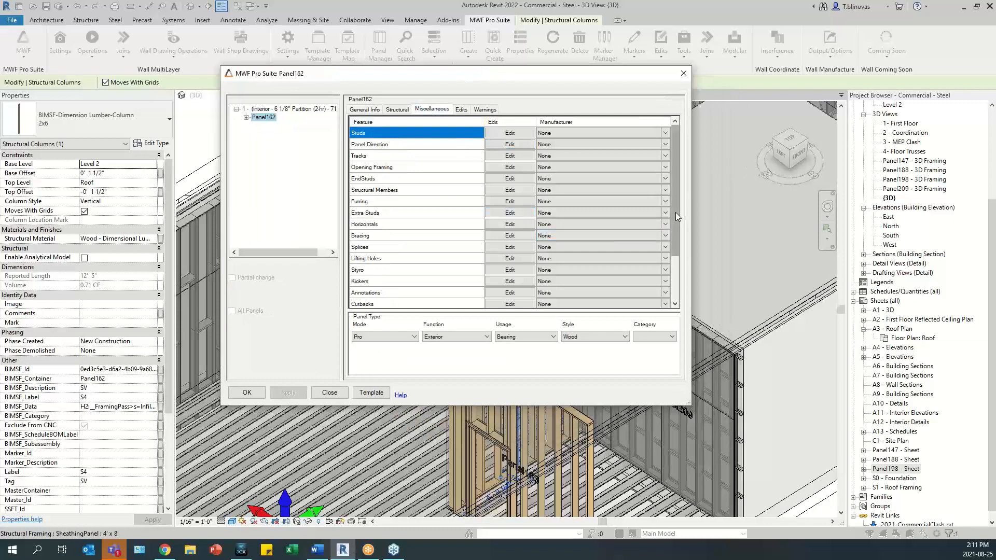
scroll(425, 175, down, 2)
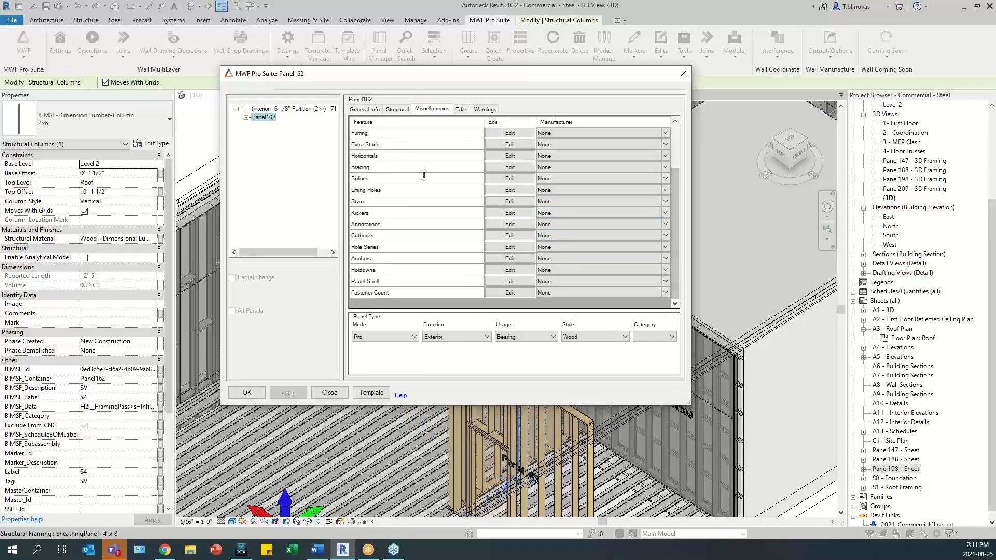
click(653, 190)
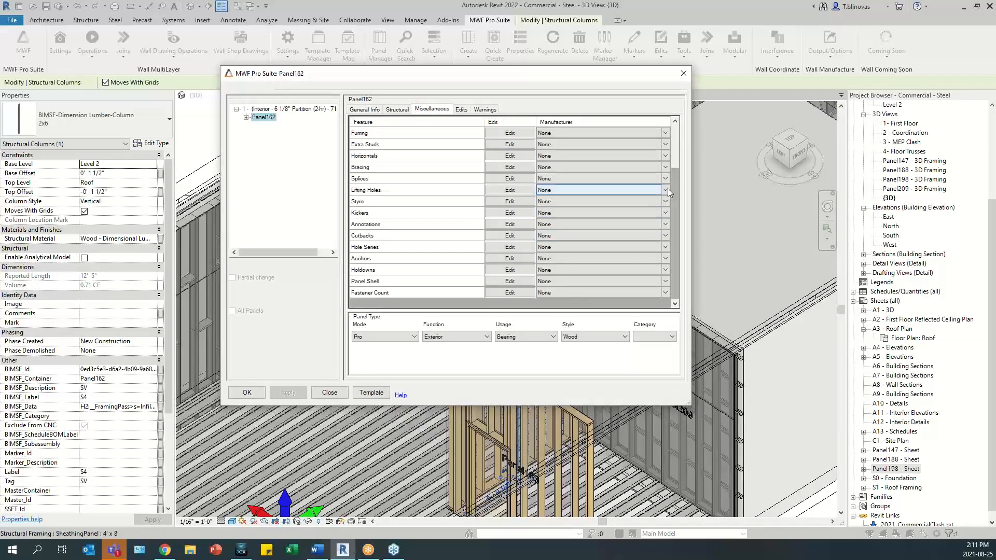
click(667, 190)
click(571, 206)
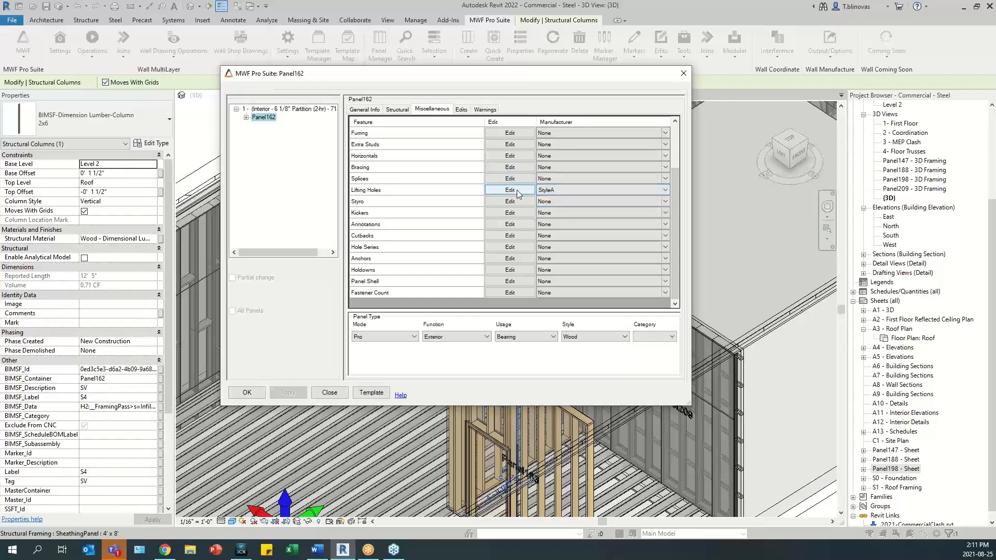
- Set Panel162's Wood - Plate Supported lifting holes to be the same at both ends and apply the panel properties
click(514, 190)
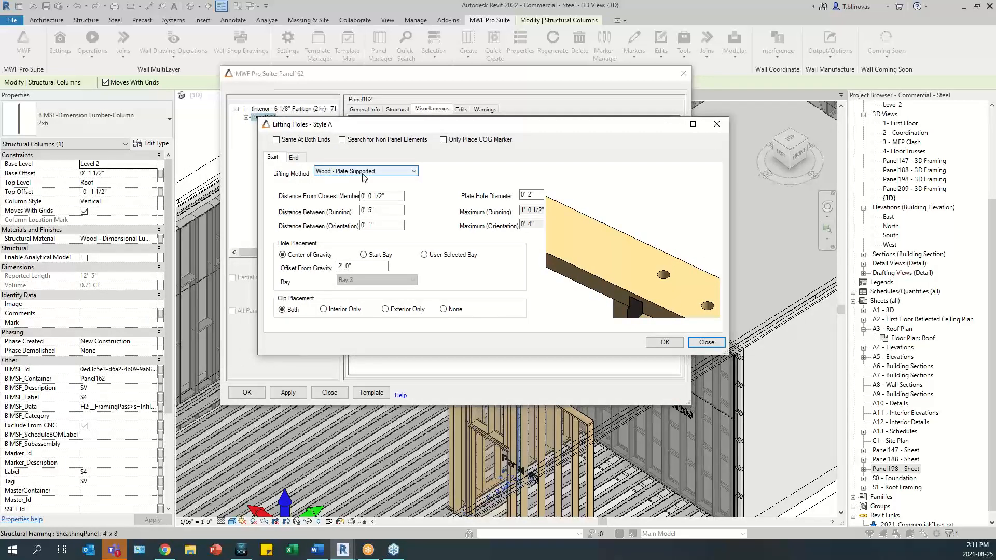
click(277, 140)
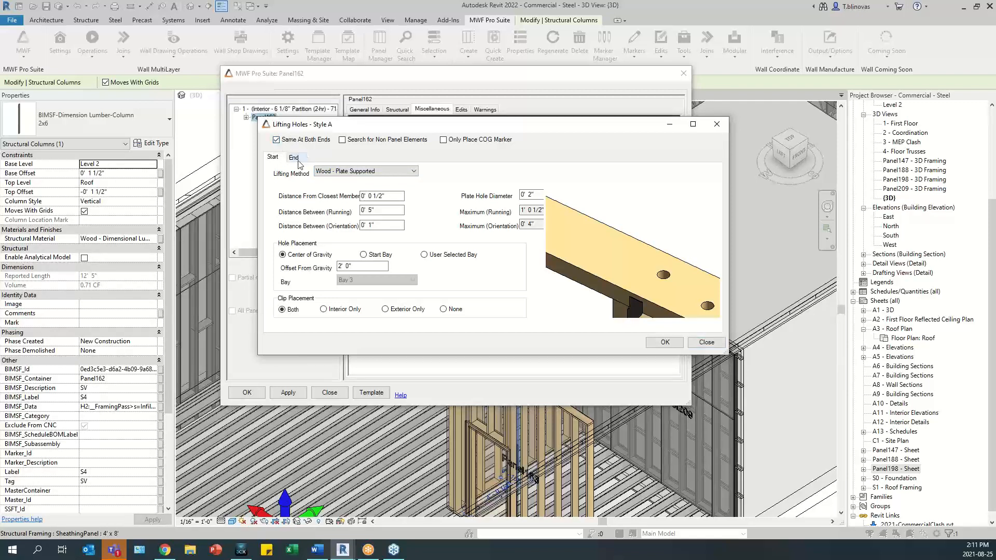
click(295, 160)
click(273, 159)
click(529, 197)
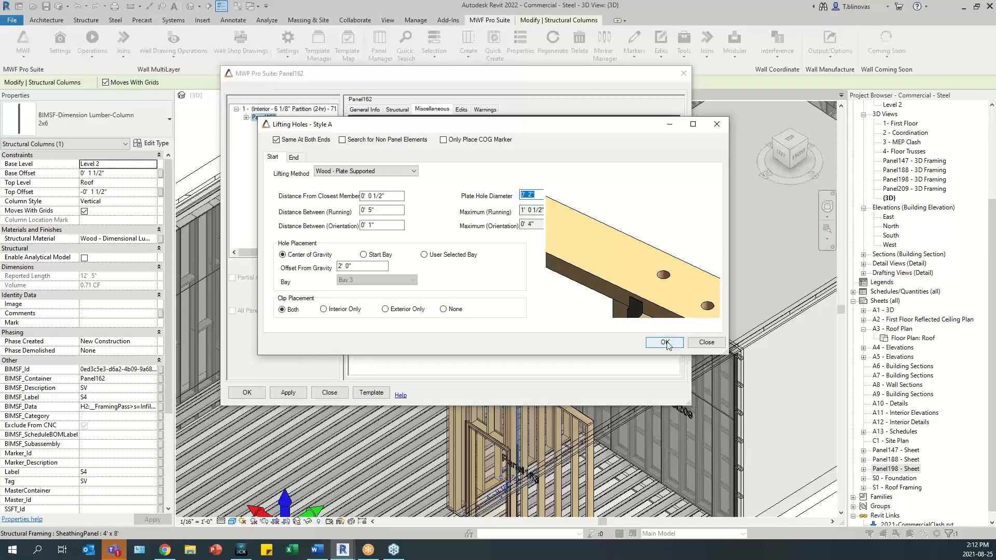
click(540, 195)
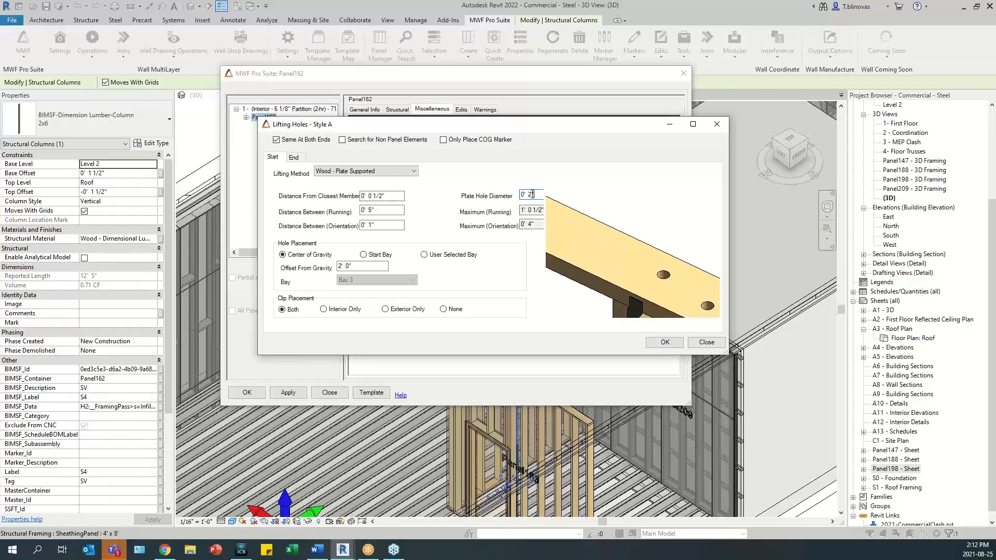
click(665, 343)
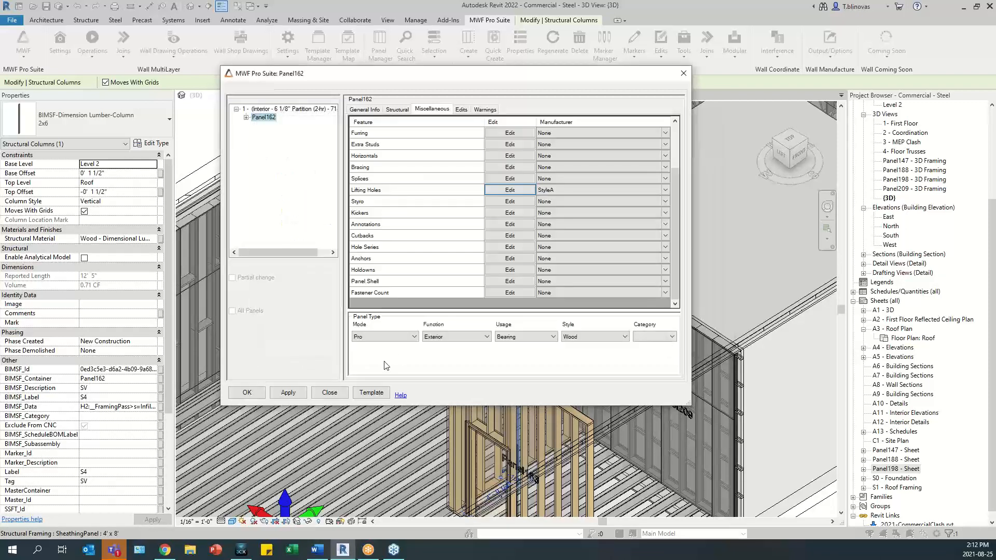
click(247, 392)
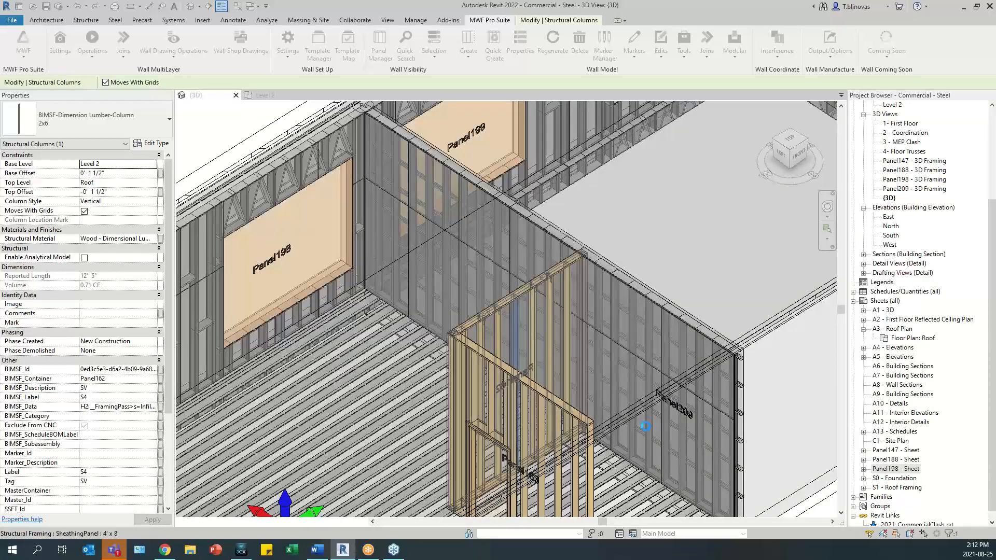
- Examine the lifting holes and clips along Panel162's top plate in the 3D view
scroll(540, 295, up, 6)
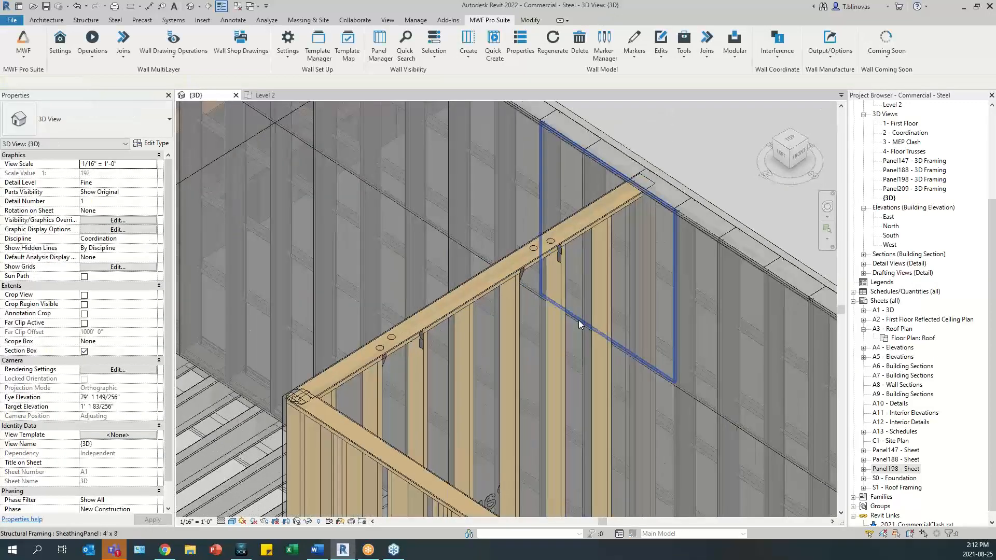
scroll(364, 292, up, 5)
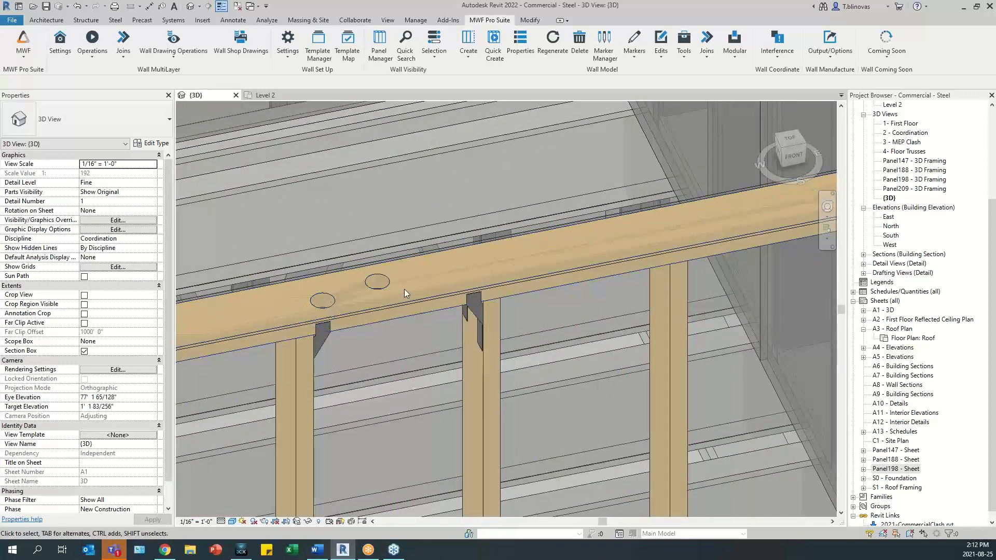
scroll(404, 288, down, 2)
scroll(730, 329, down, 4)
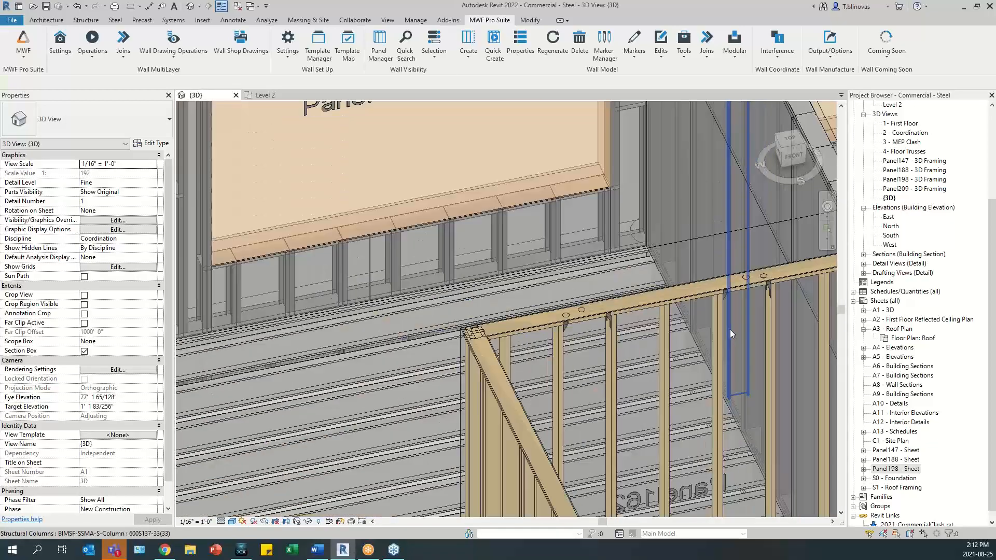
- Switch MWF to the Floor module and open the panel properties of FloorPanel1 from one of its joists
scroll(729, 329, down, 5)
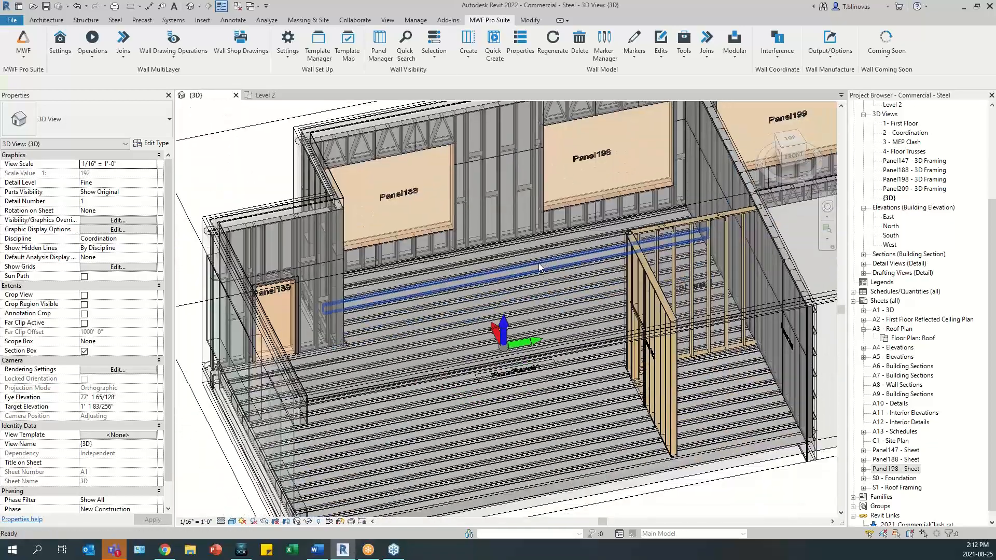
shift+middle_drag(539, 267, 501, 347)
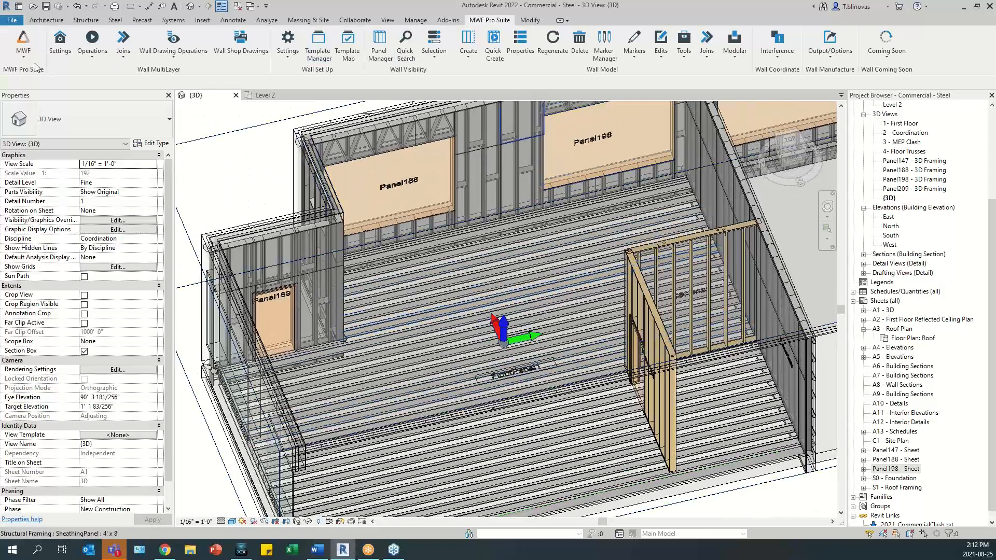
click(23, 49)
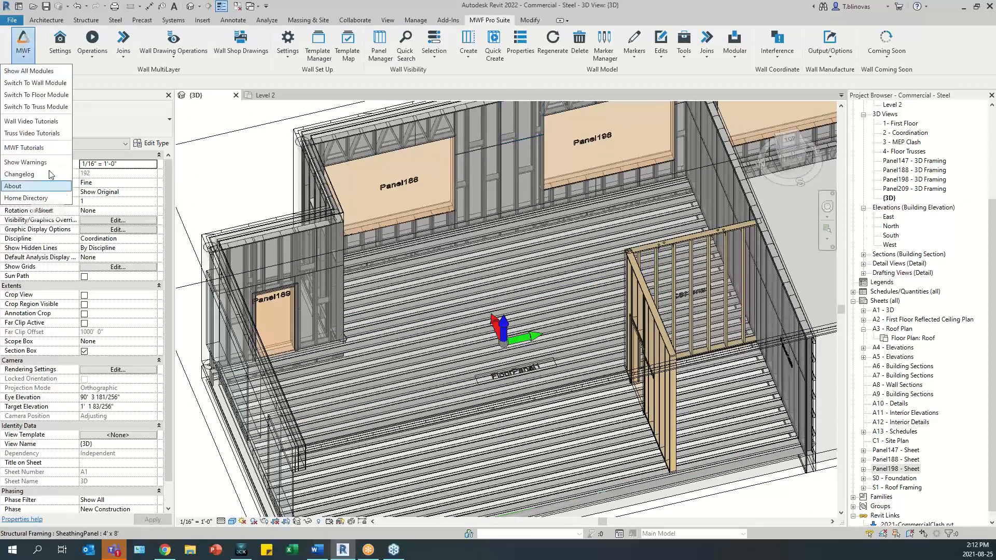
click(34, 95)
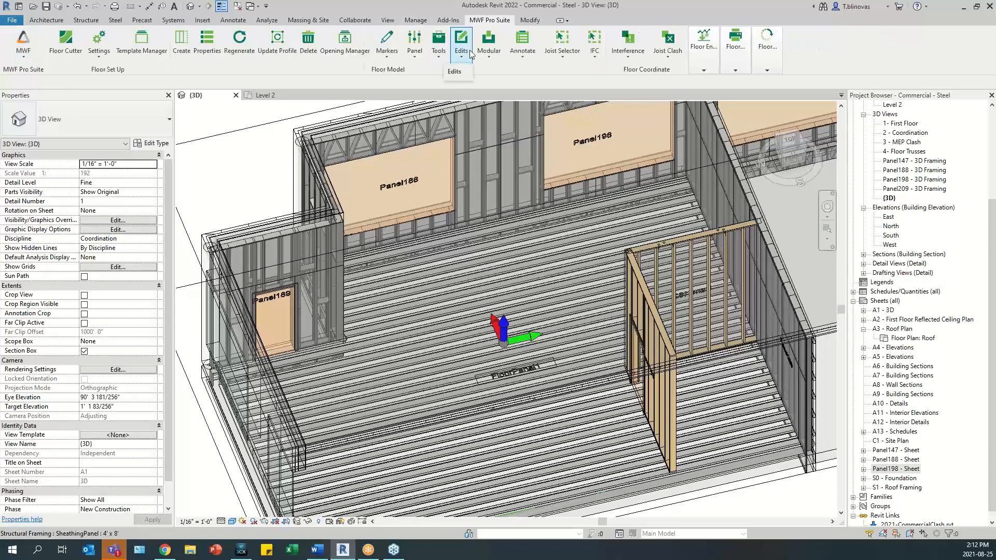
click(436, 347)
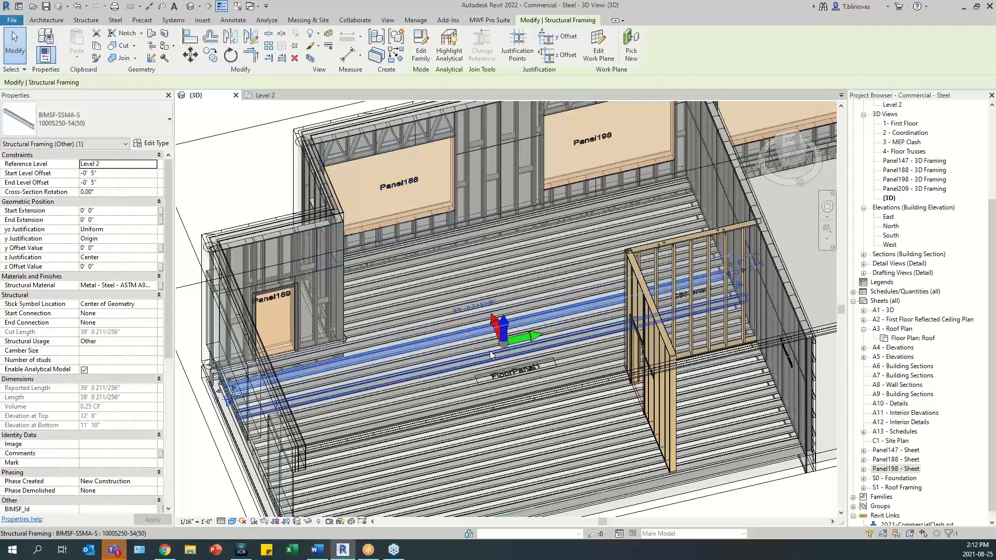
click(490, 20)
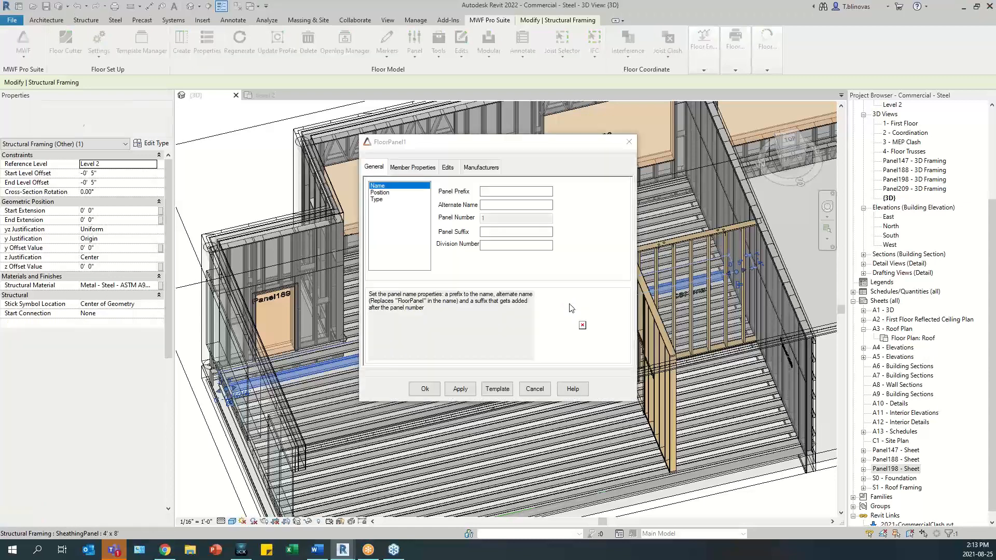
- Enable sheathing on the top of FloorPanel1 and add blocking at sheathing edges using BIMSF-SSMA-T : 600T125-18(33)
click(545, 193)
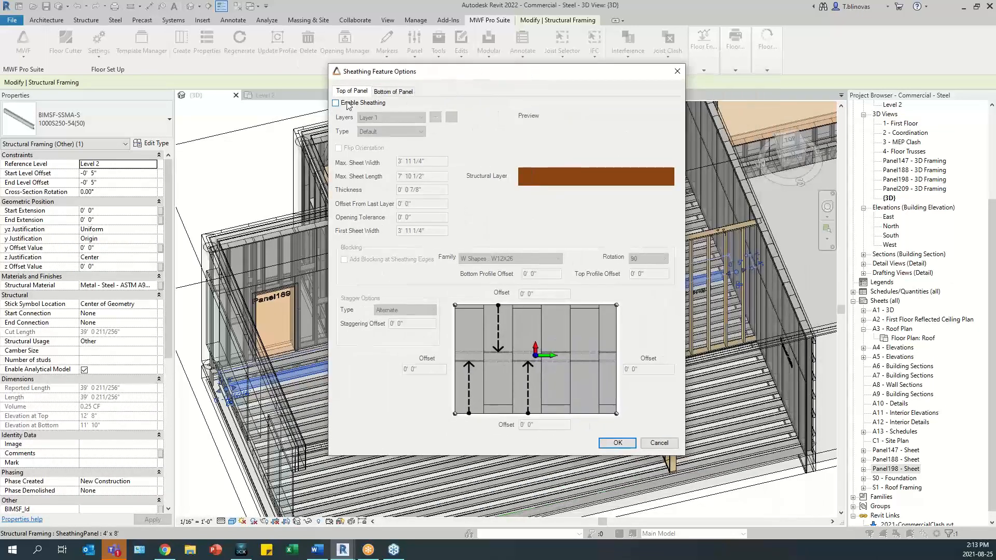
click(348, 106)
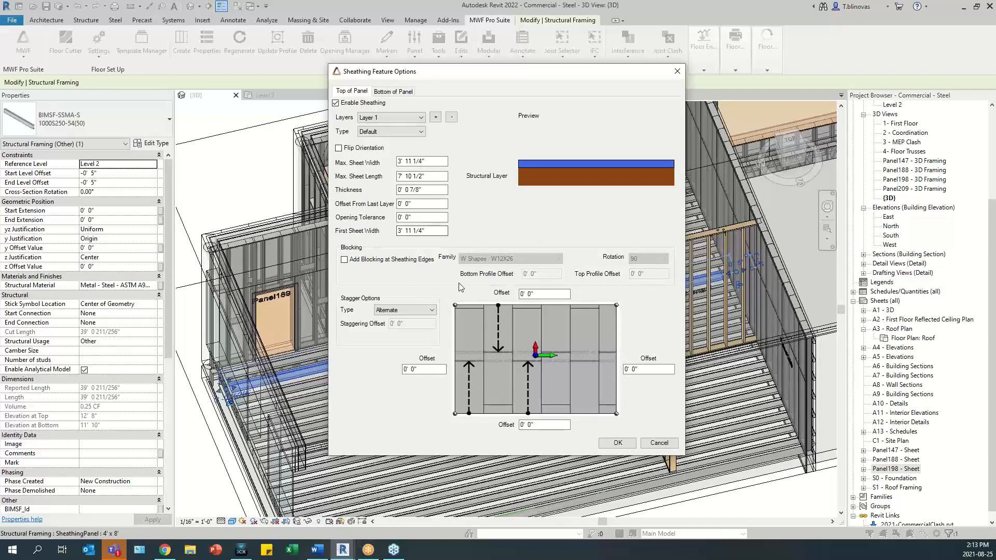
click(344, 260)
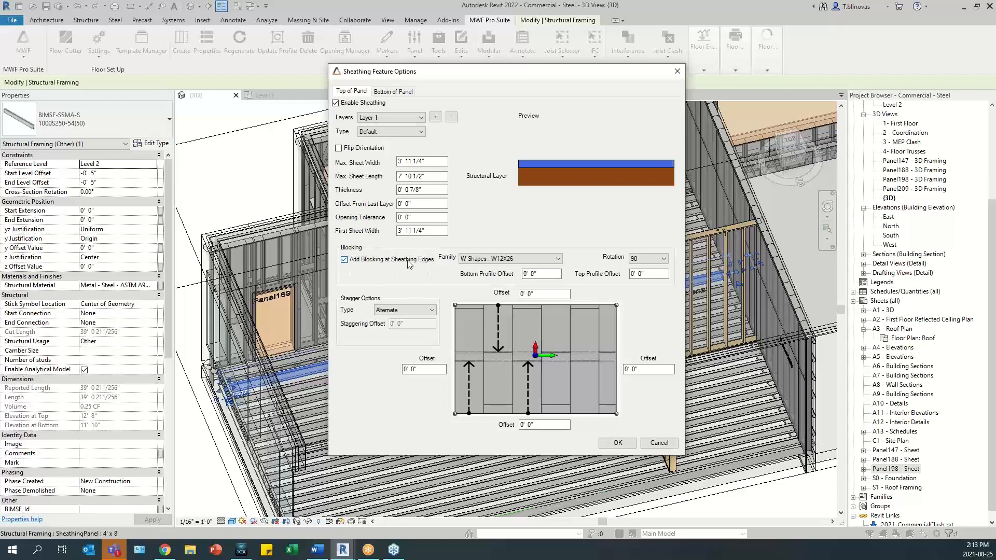
click(535, 259)
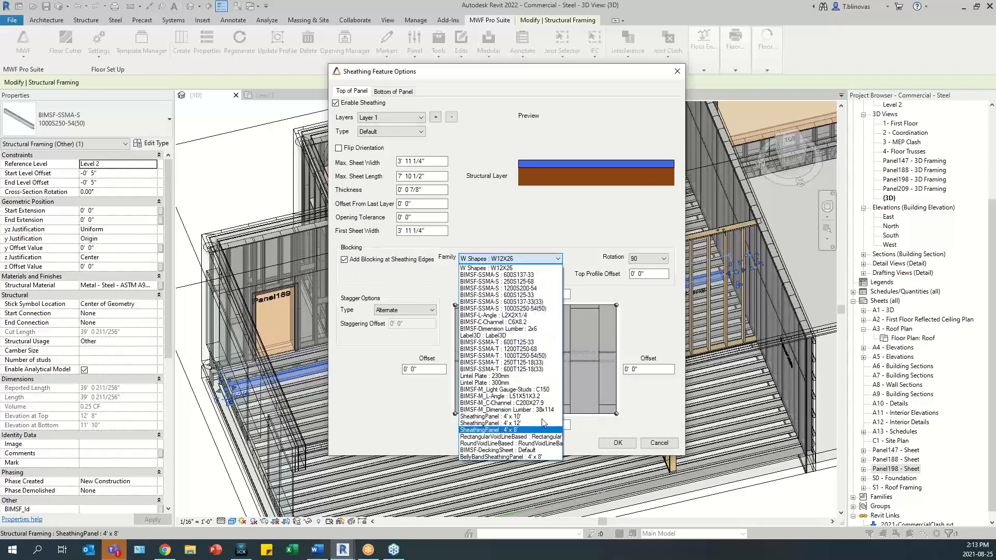
click(531, 370)
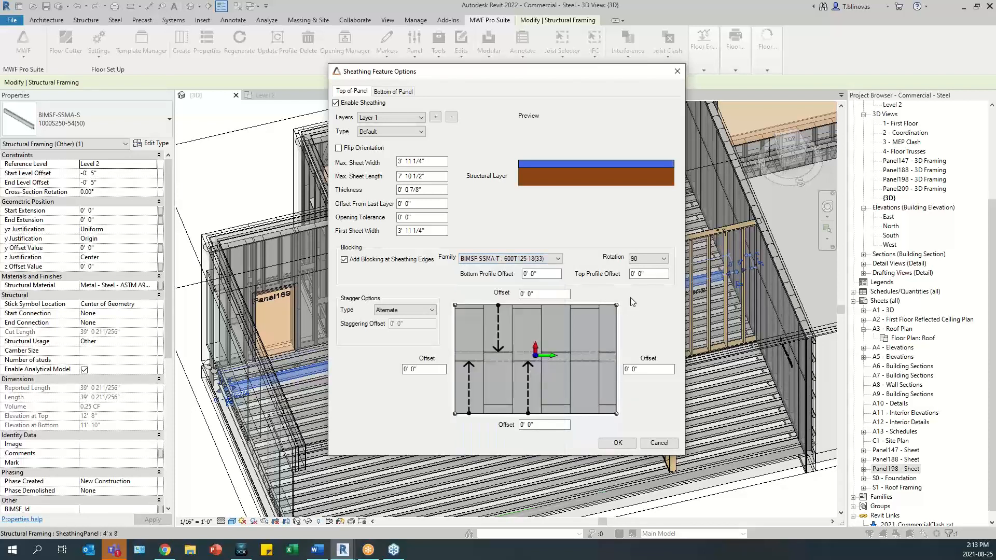
- Set the blocking rotation to 90 and apply the sheathing settings to FloorPanel1
click(647, 258)
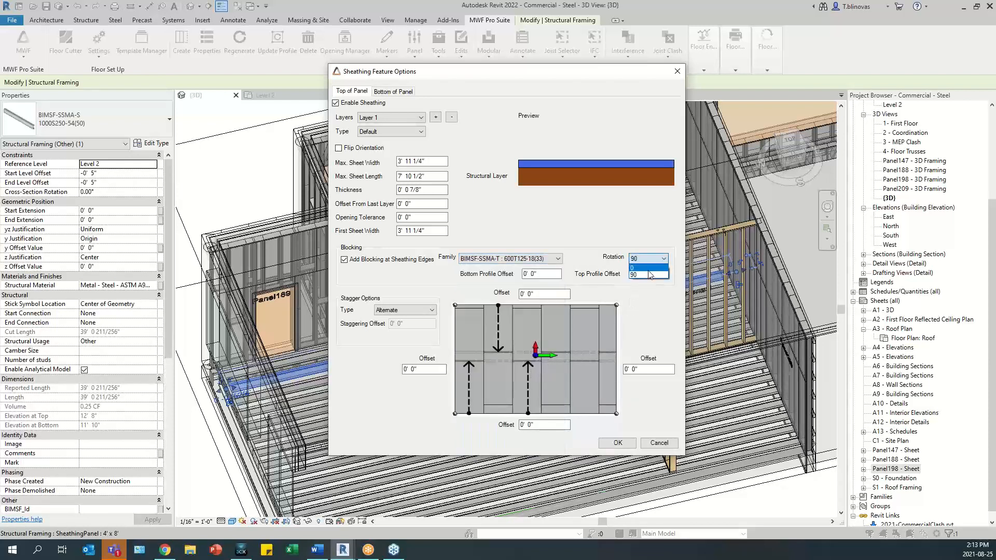
click(638, 269)
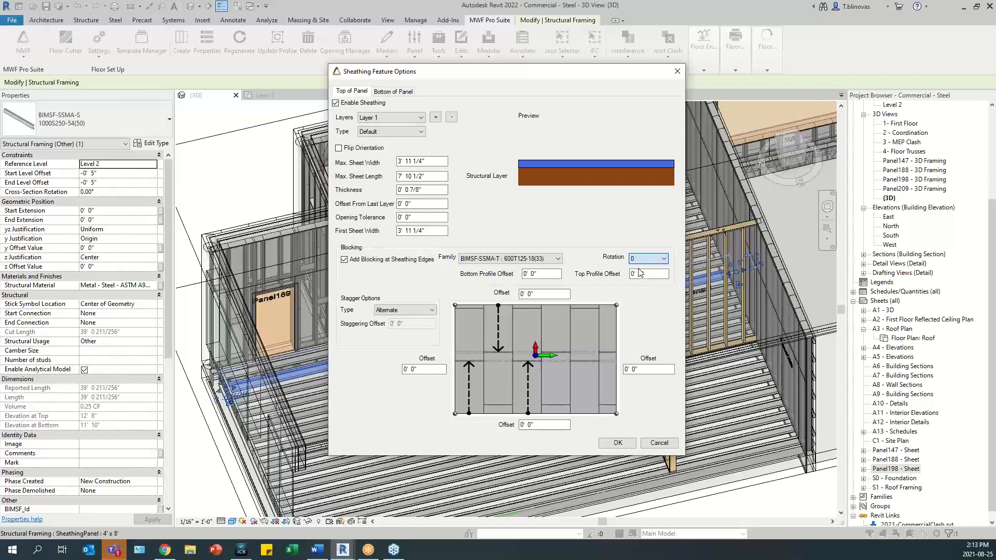
click(658, 261)
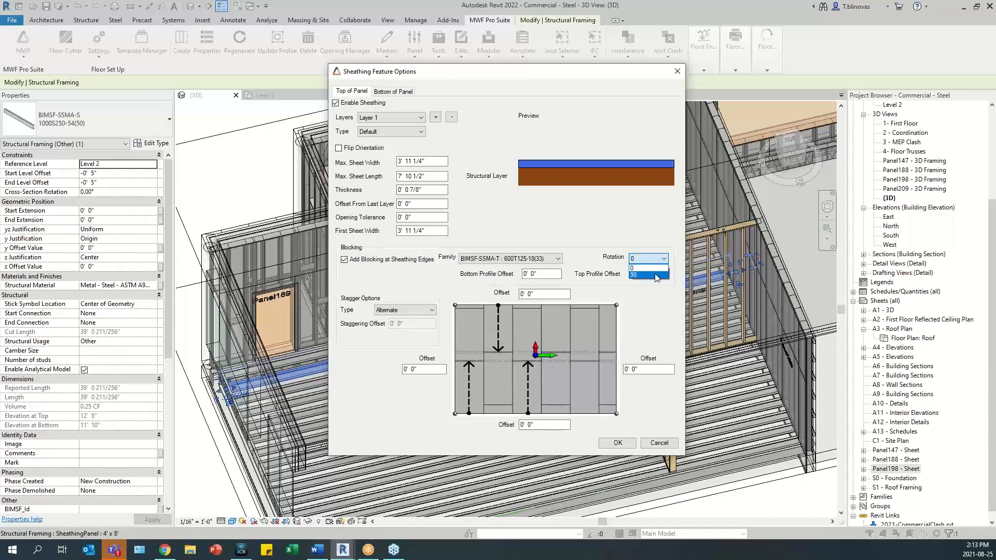
click(639, 268)
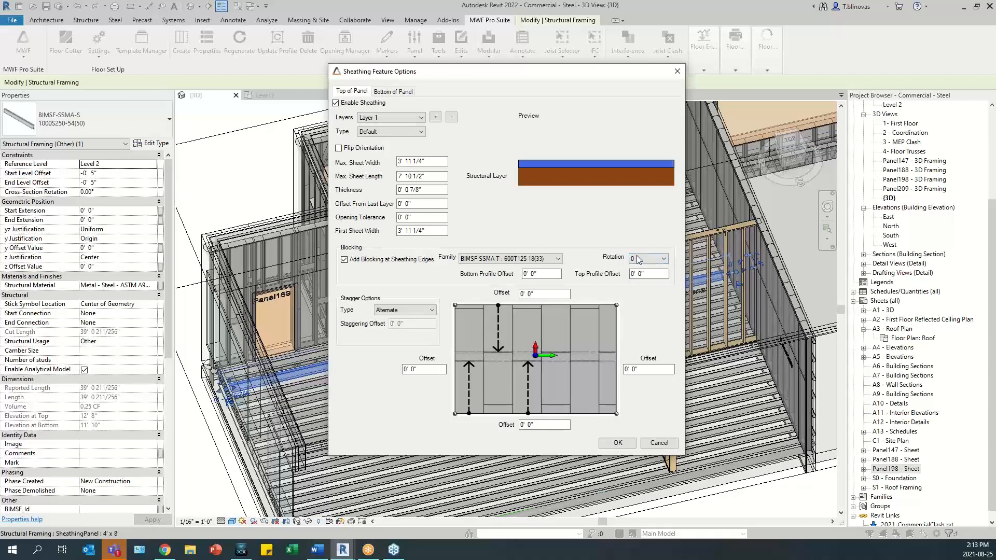
click(658, 259)
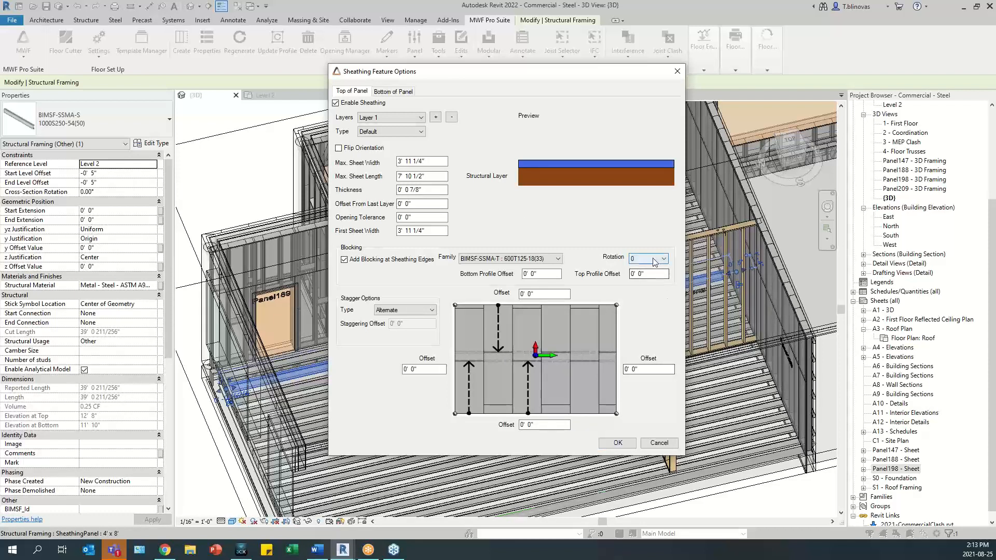
click(640, 276)
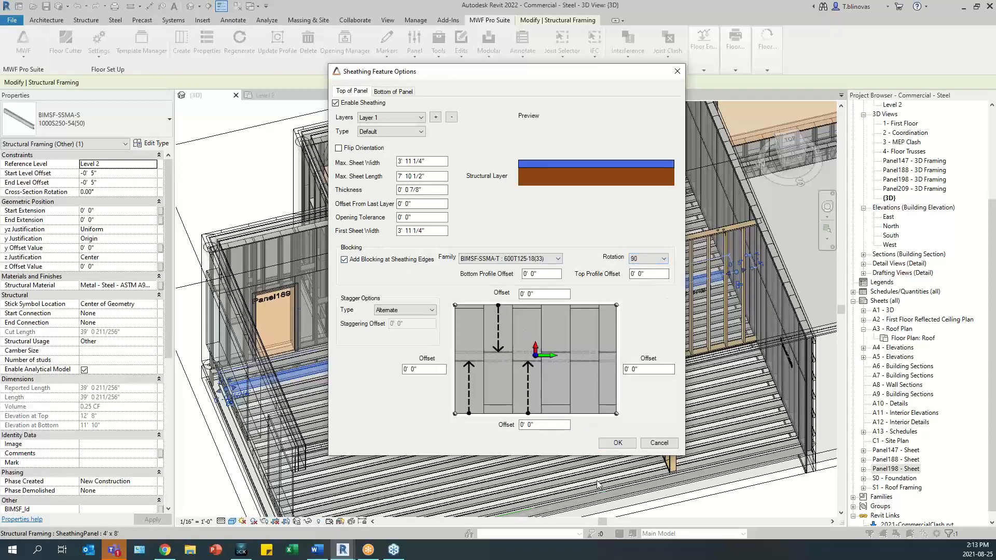
click(618, 443)
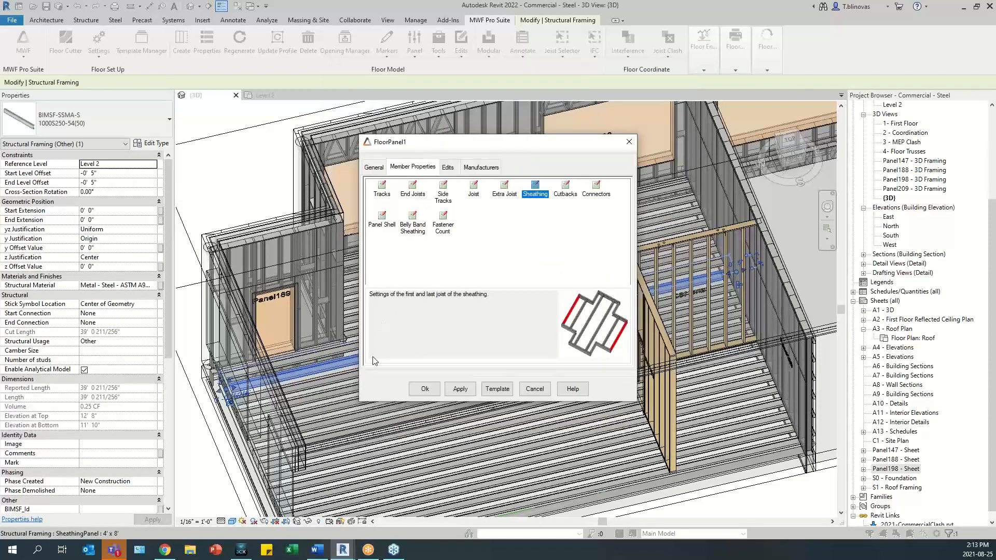
click(430, 389)
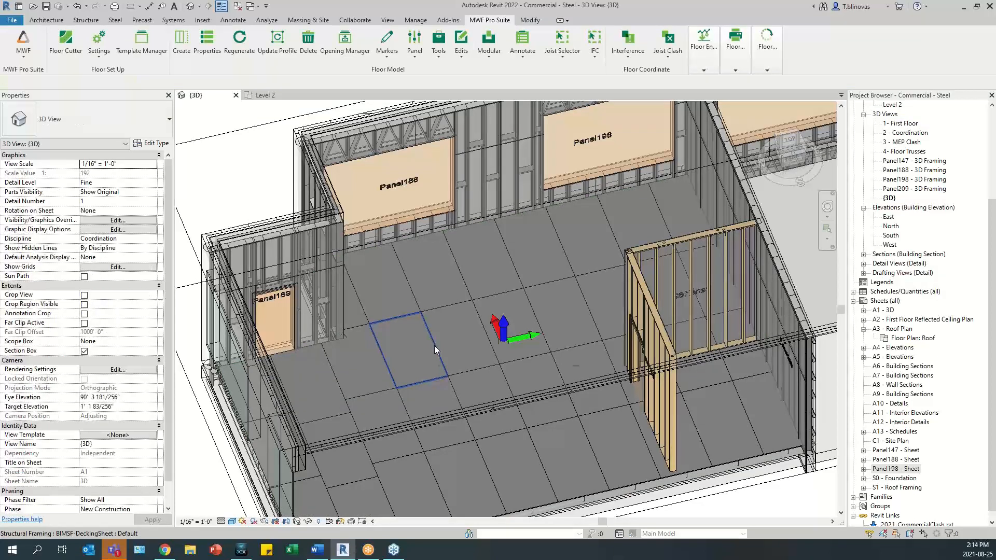
- Override all decking sheets visible in the 3D view with a higher surface transparency and examine the blocking beneath them
click(435, 346)
right_click(434, 346)
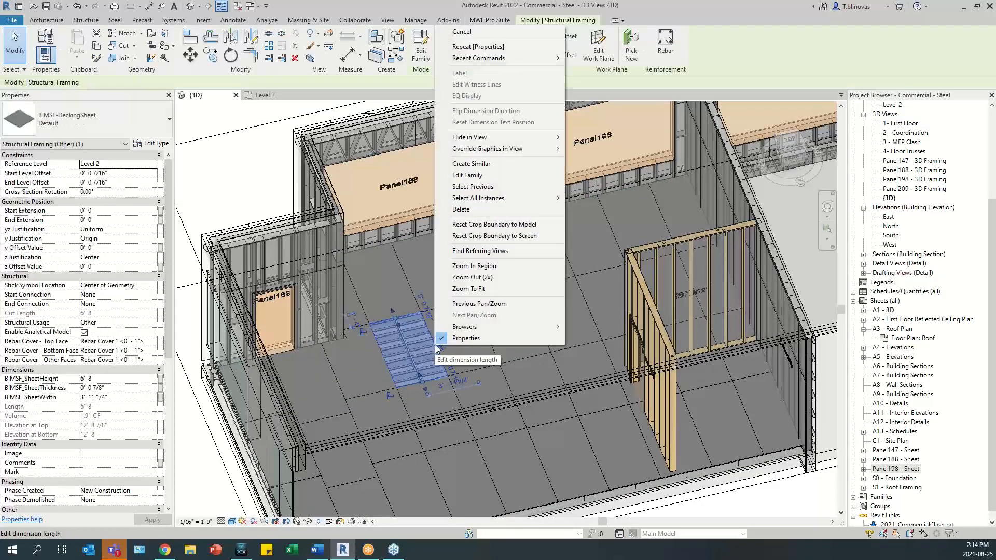
mouse_move(540, 200)
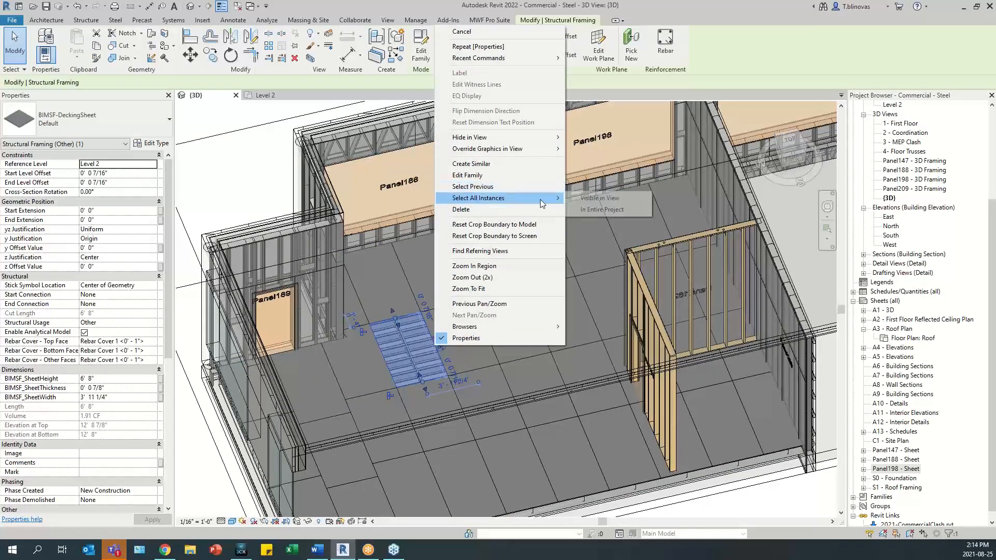
click(584, 199)
right_click(435, 340)
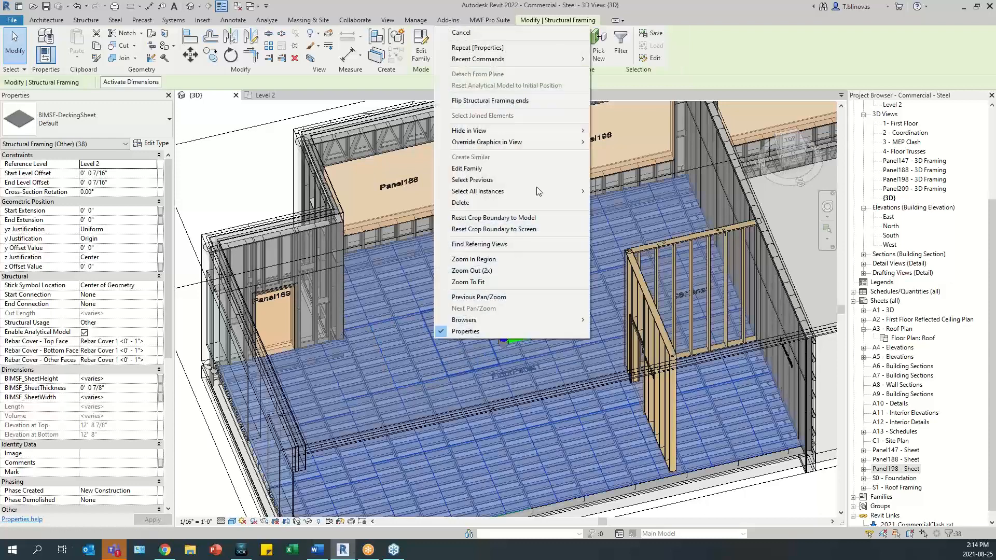
mouse_move(548, 141)
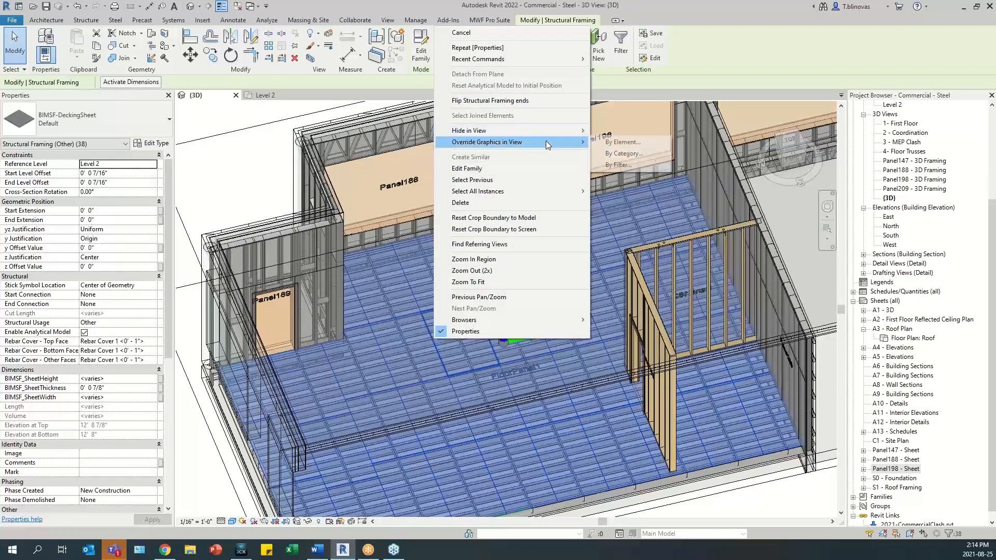
click(630, 145)
click(525, 271)
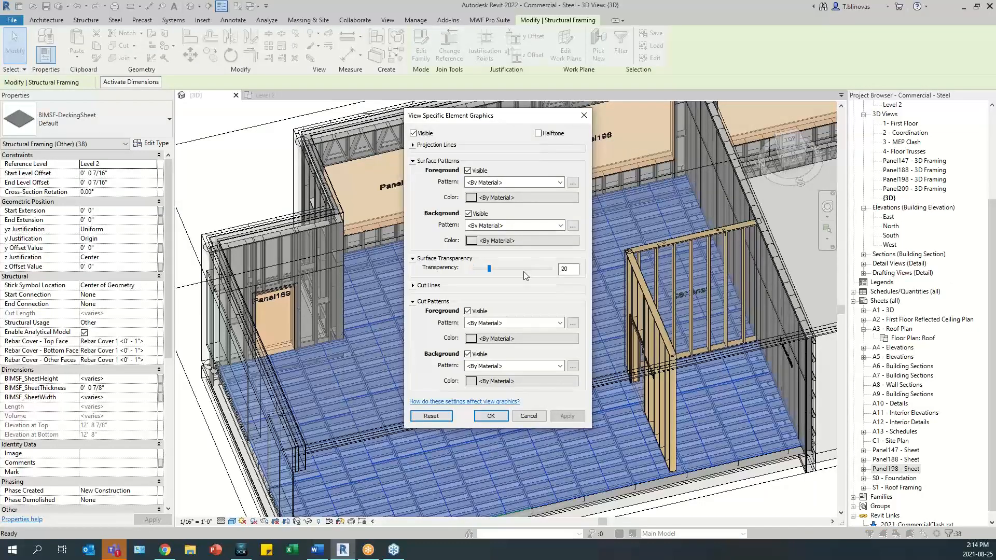
click(525, 272)
click(525, 271)
click(481, 416)
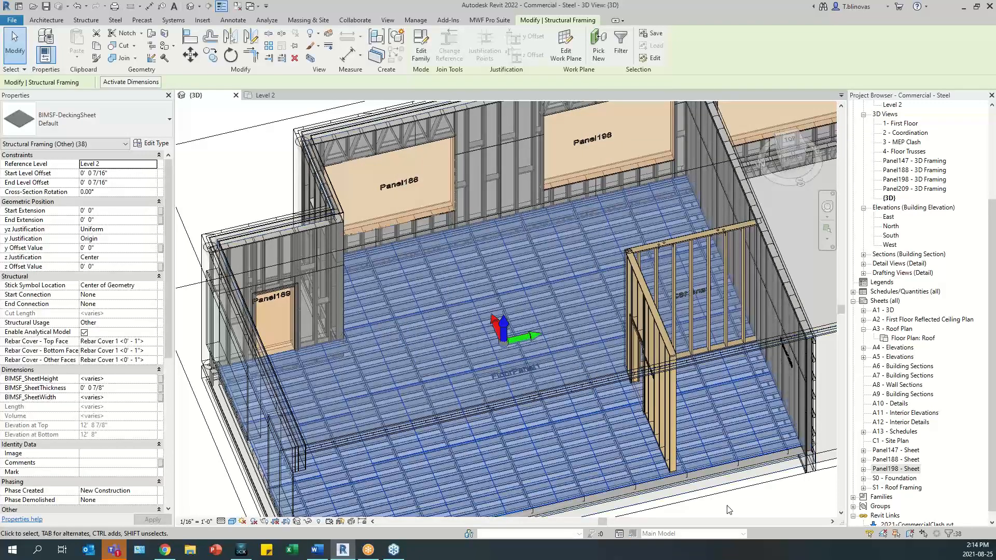
key(Escape)
scroll(446, 351, up, 3)
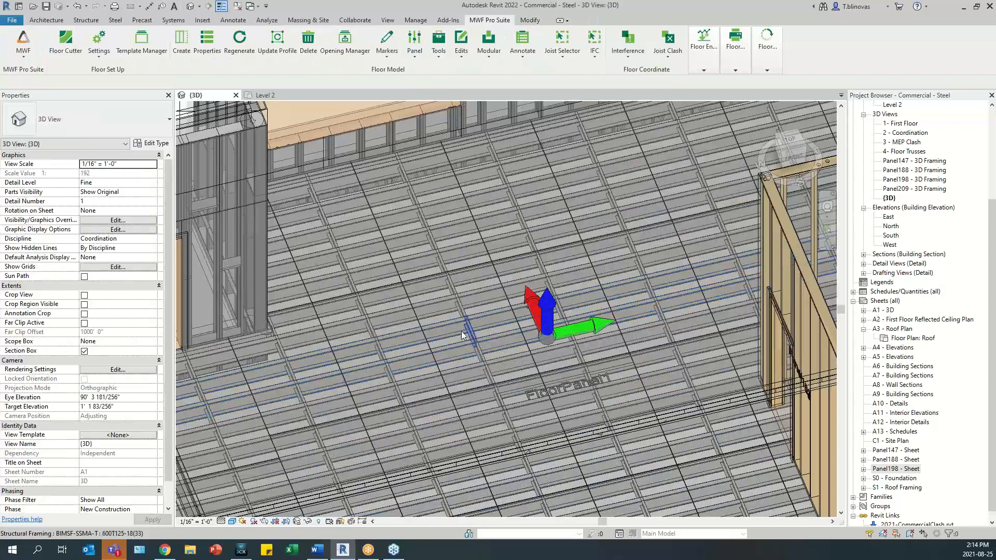
scroll(475, 328, up, 4)
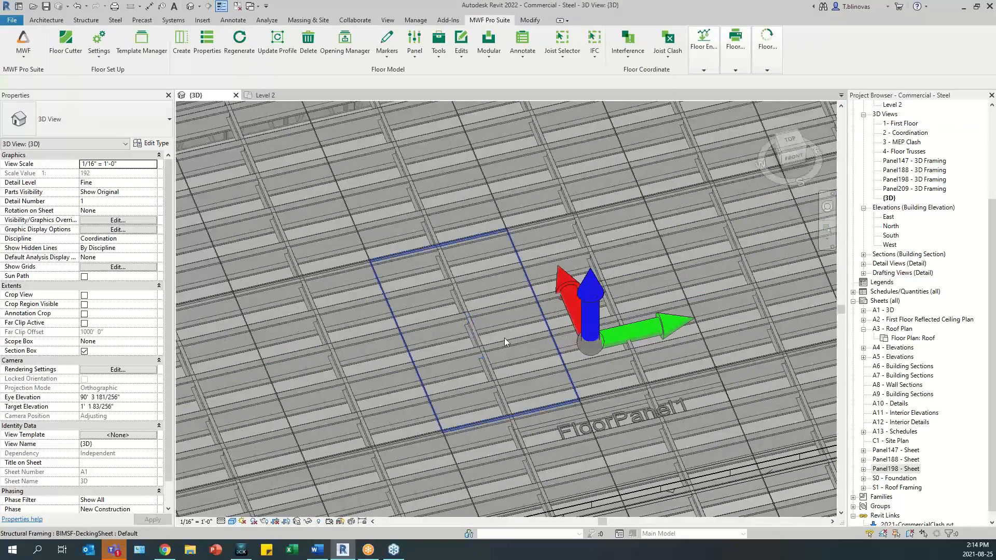
- Open the MWF panel properties of FloorPanel1 from one of its joists
click(543, 316)
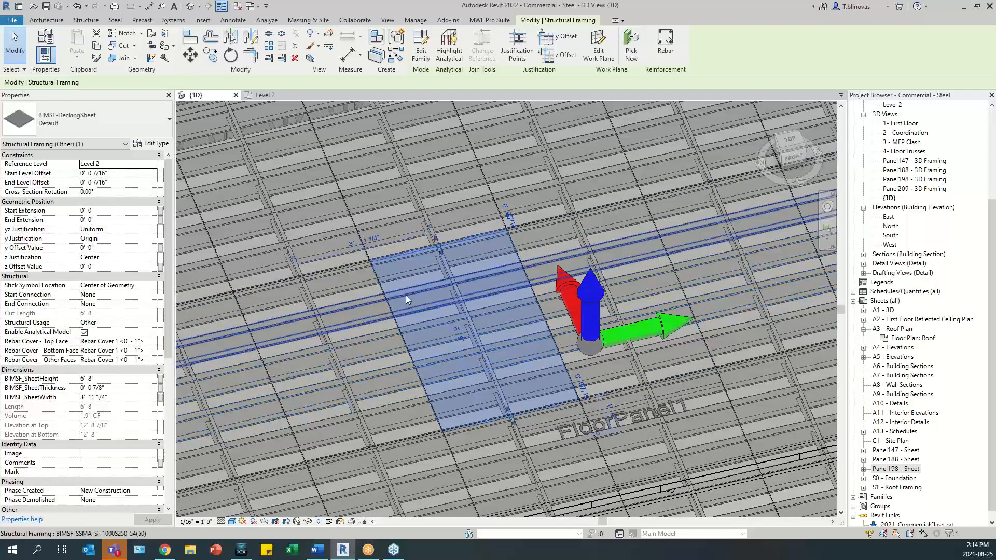
scroll(382, 240, down, 1)
scroll(381, 241, down, 2)
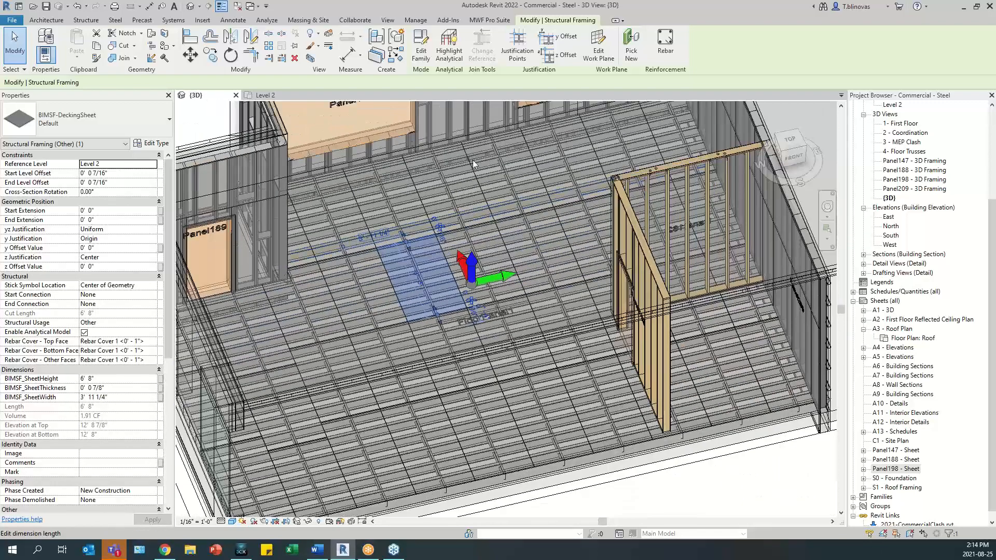
click(489, 20)
scroll(376, 241, up, 1)
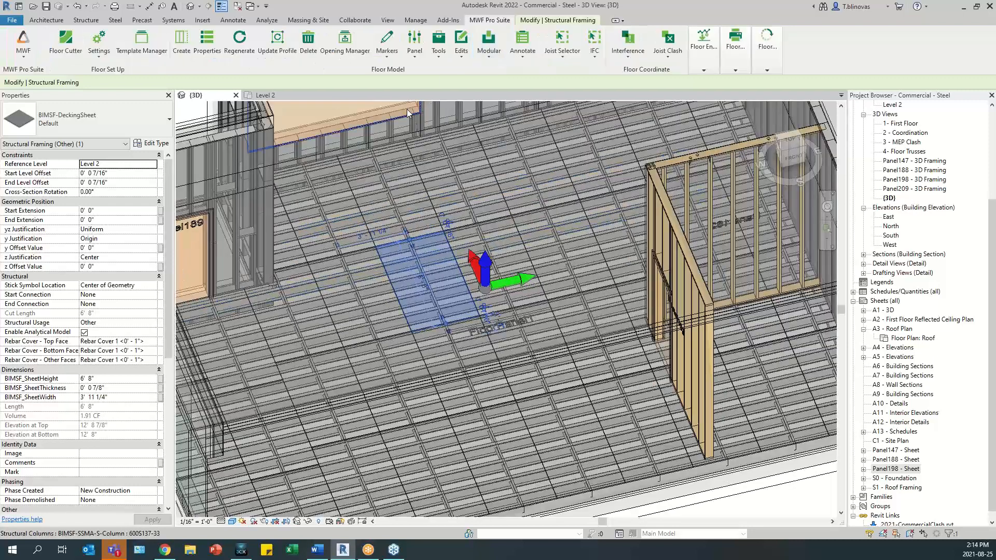
middle_drag(424, 287, 485, 309)
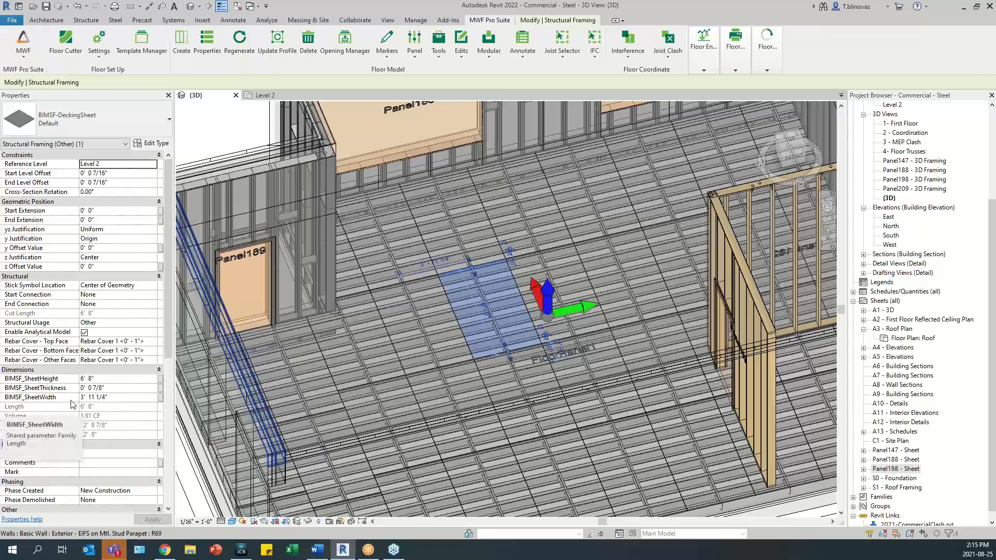
click(484, 344)
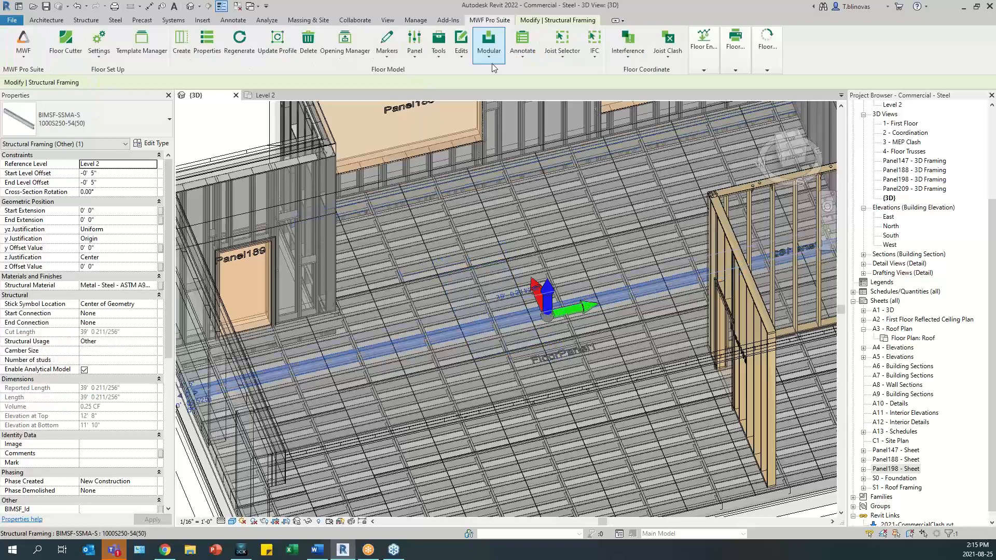
click(207, 46)
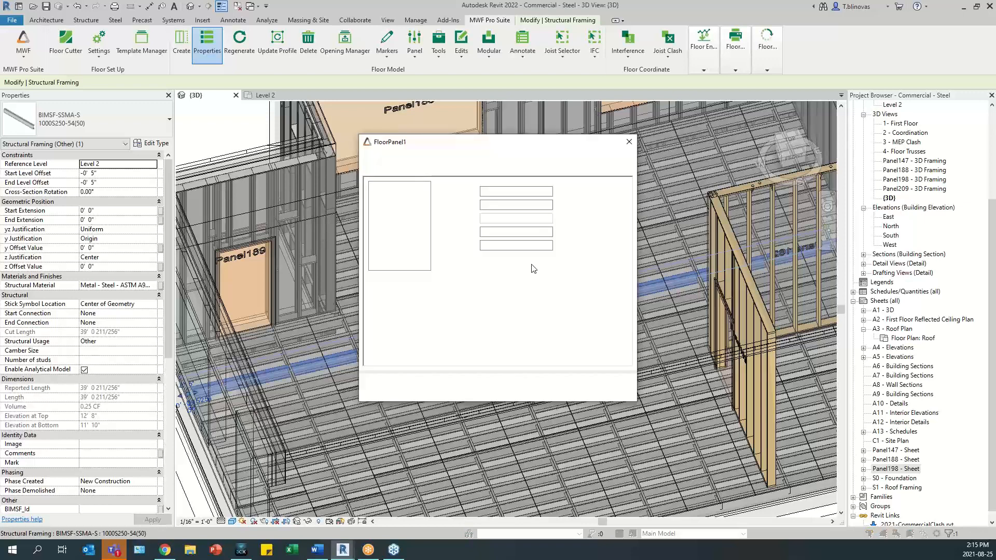
- Check FloorPanel1's sheathing options in the member properties, and open its belly band sheathing settings
click(423, 168)
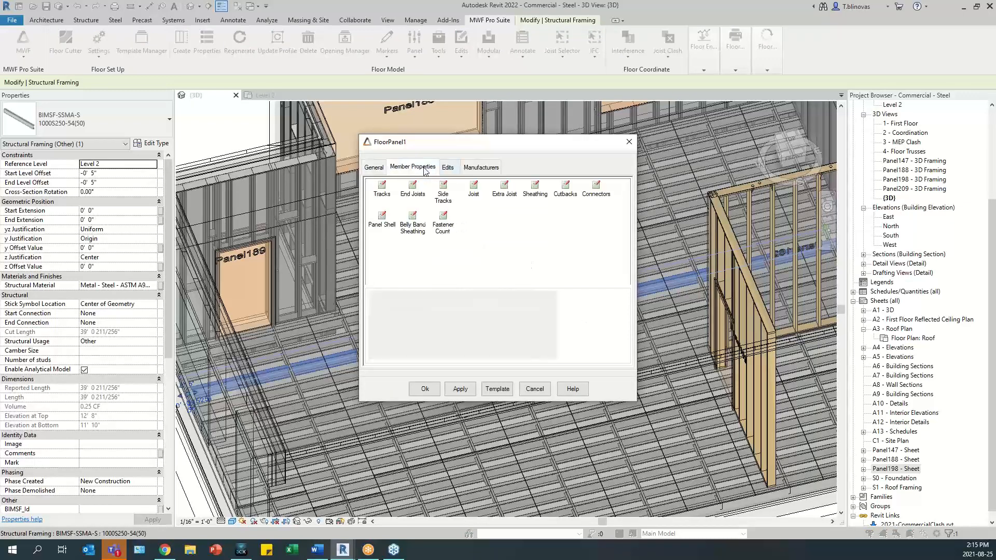
click(534, 190)
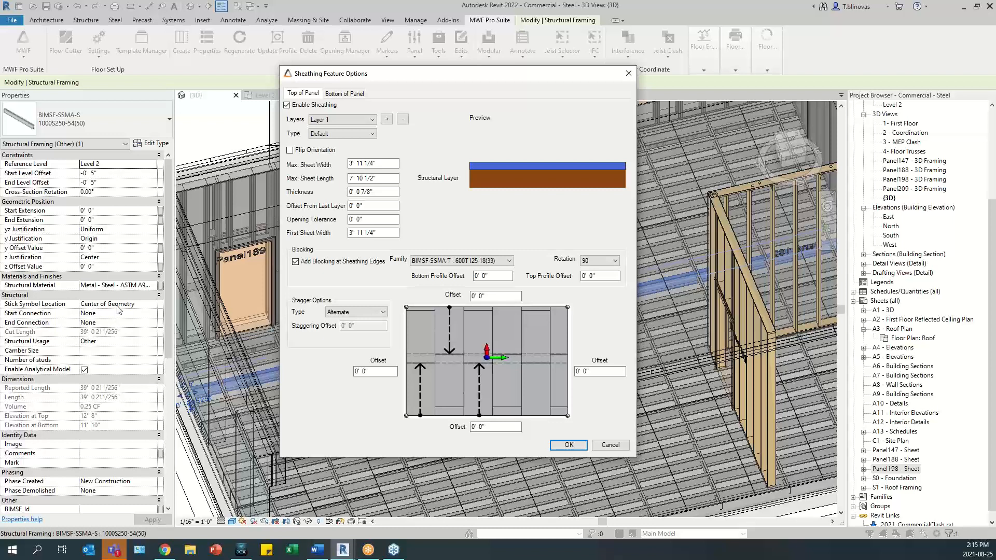
click(629, 75)
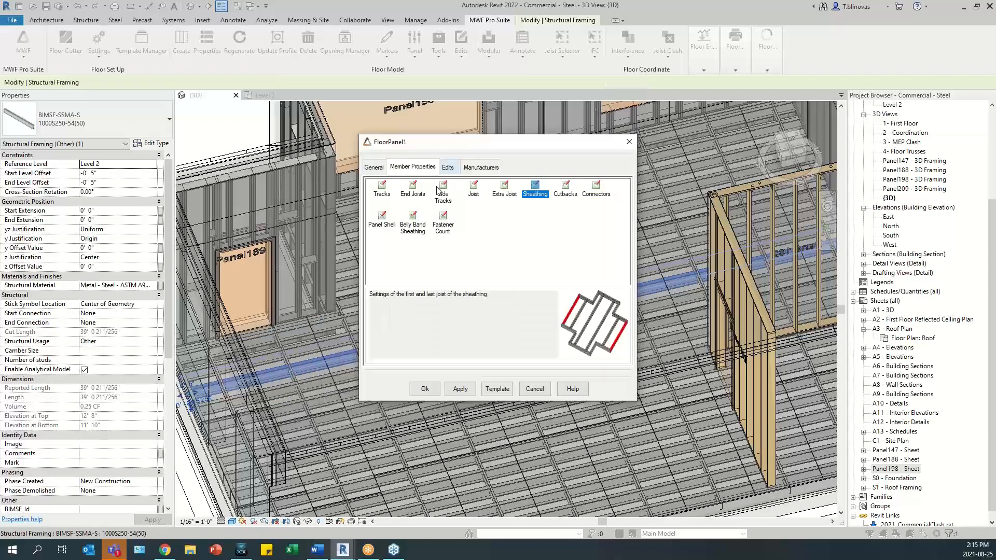
double_click(414, 221)
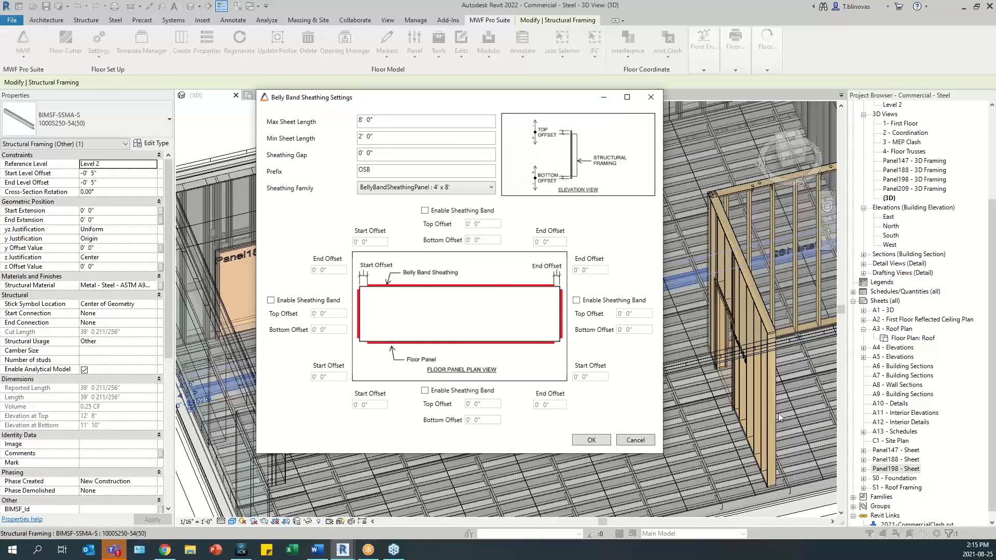
drag(414, 102, 440, 106)
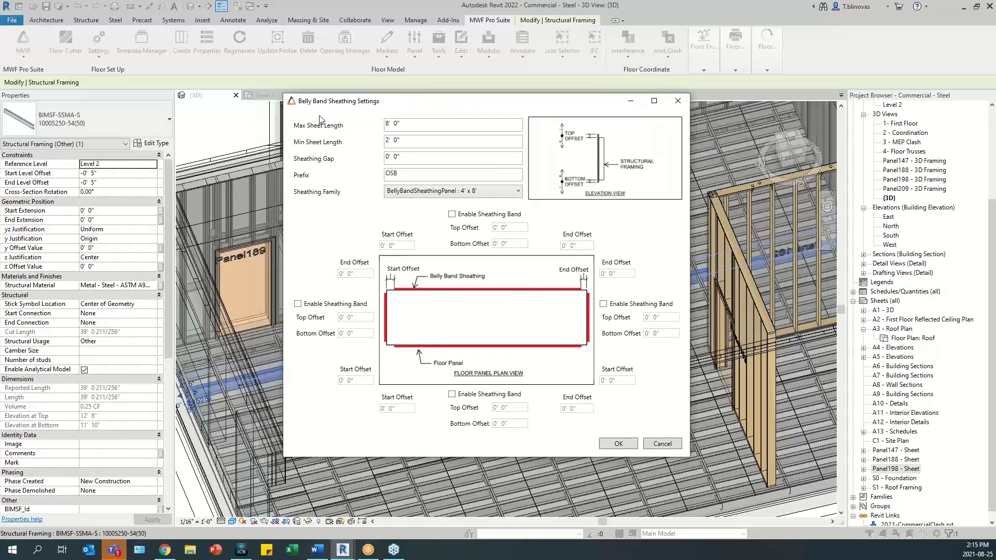
- Review the belly band's maximum and minimum sheet length, sheathing gap, prefix and available sheathing families
double_click(416, 126)
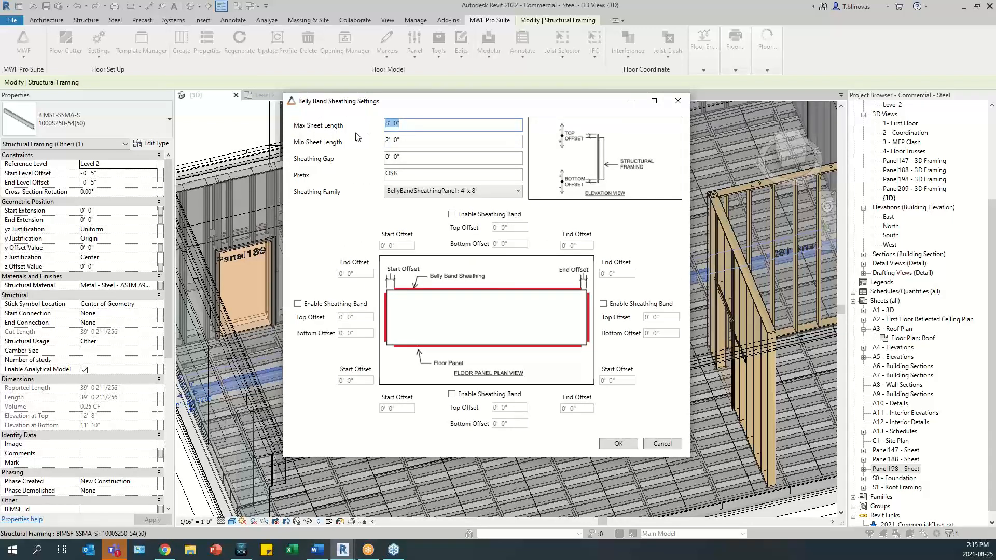
key(Tab)
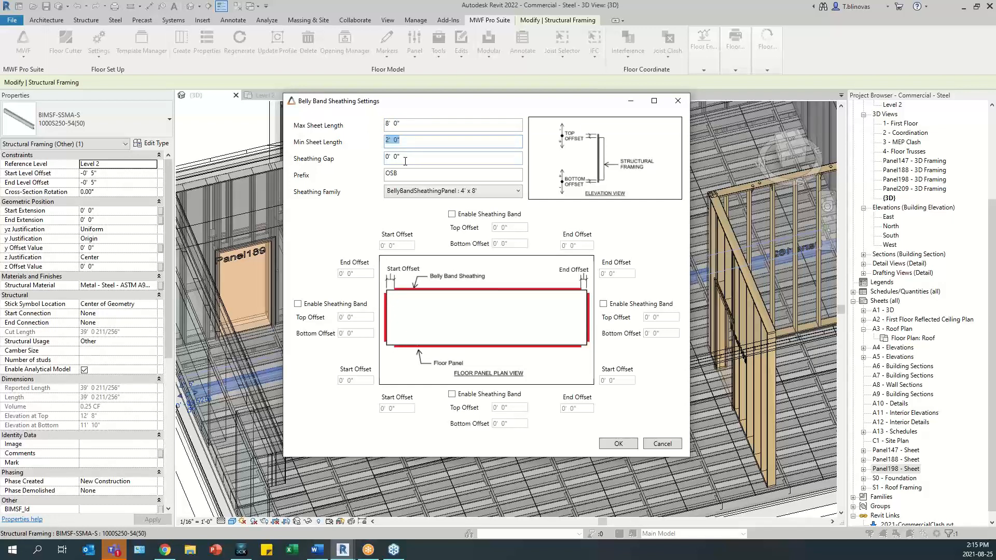
key(Tab)
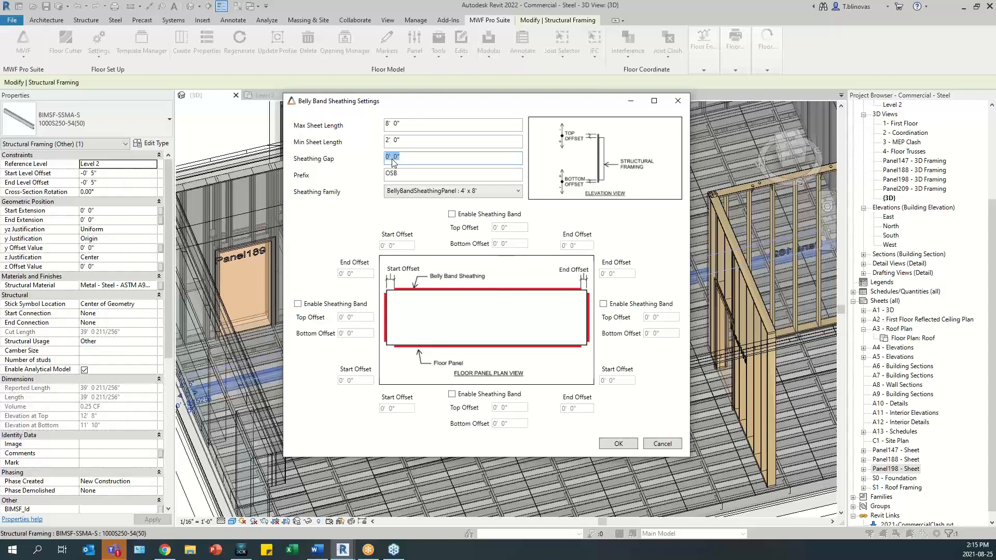
click(420, 174)
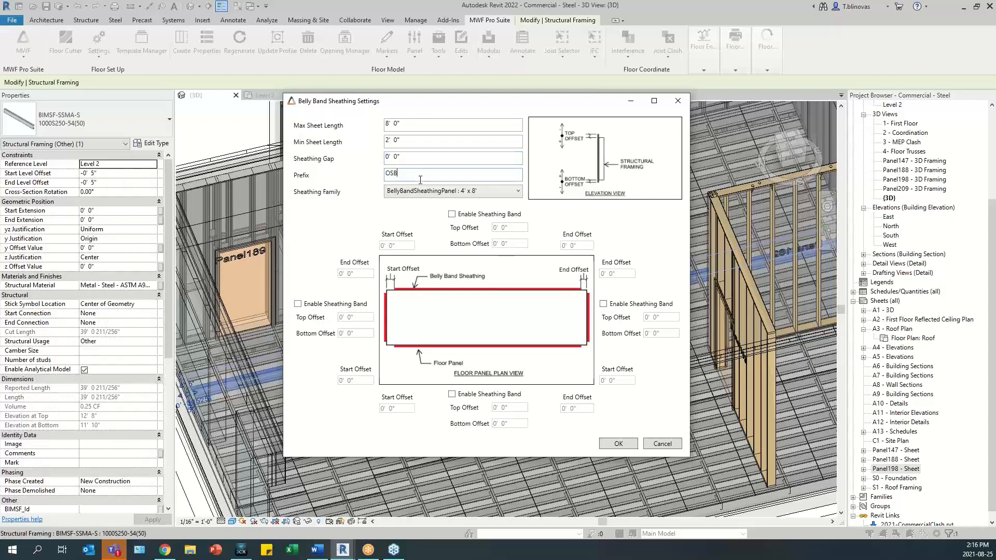
drag(416, 179, 352, 178)
click(465, 192)
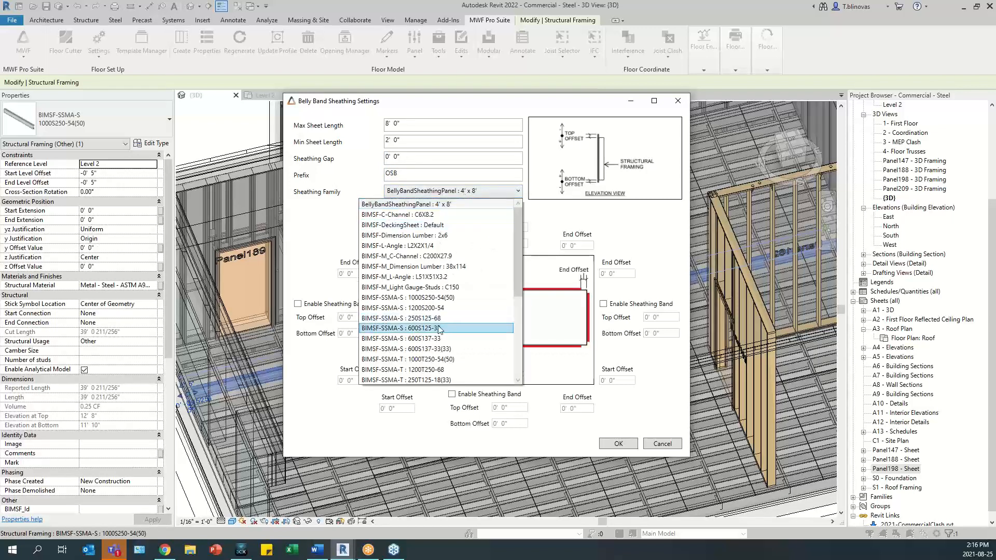
click(338, 220)
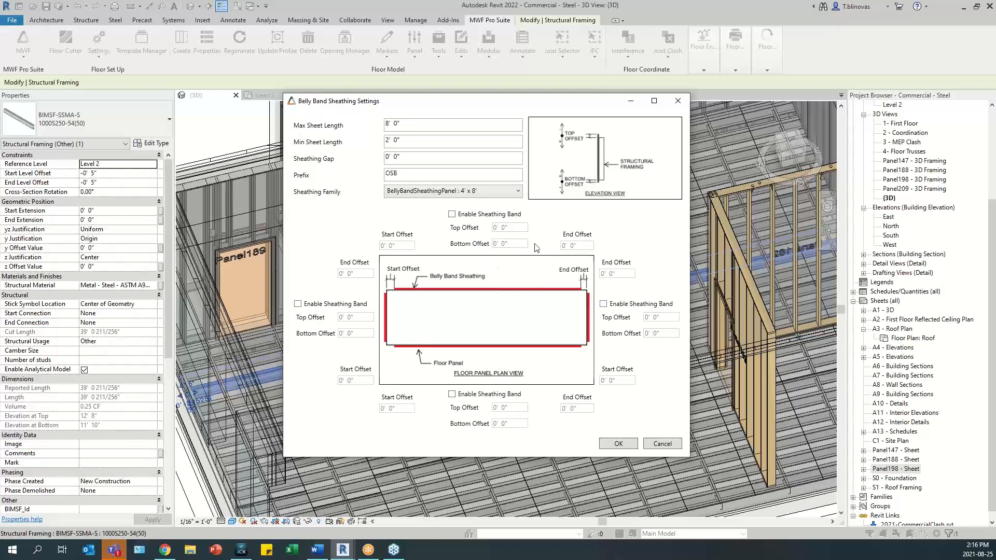
- Enable the belly band sheathing on the lower and right edges of the floor panel plan only
click(455, 216)
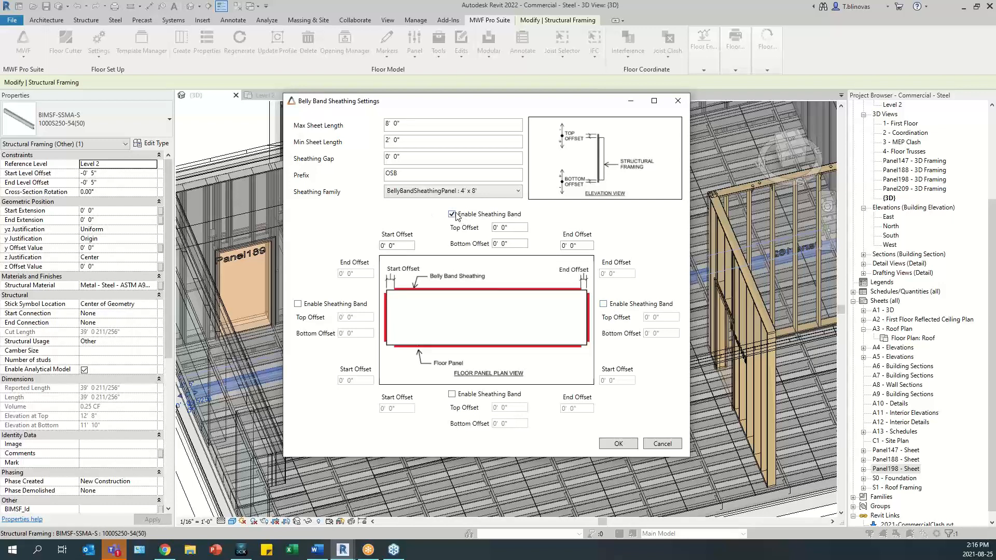
click(453, 215)
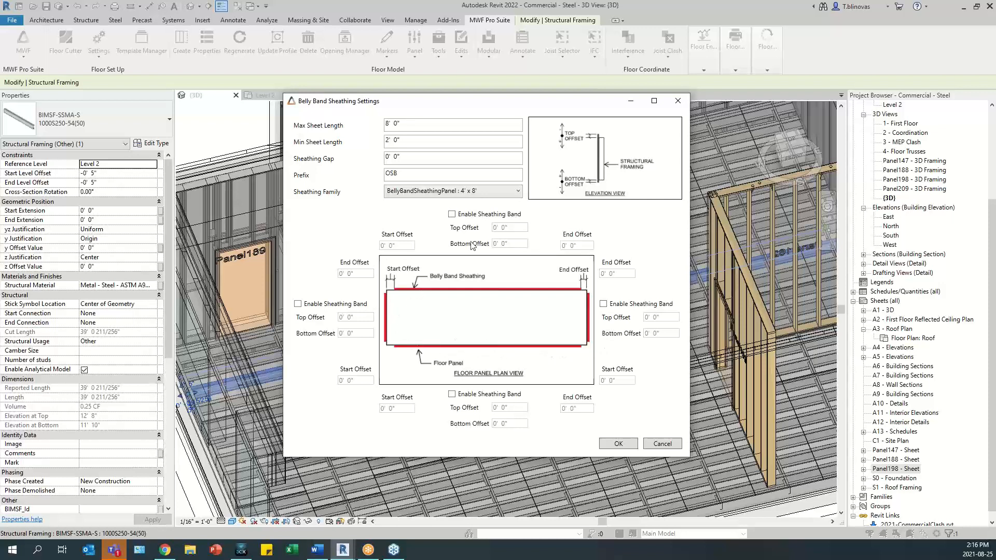
click(452, 395)
click(604, 304)
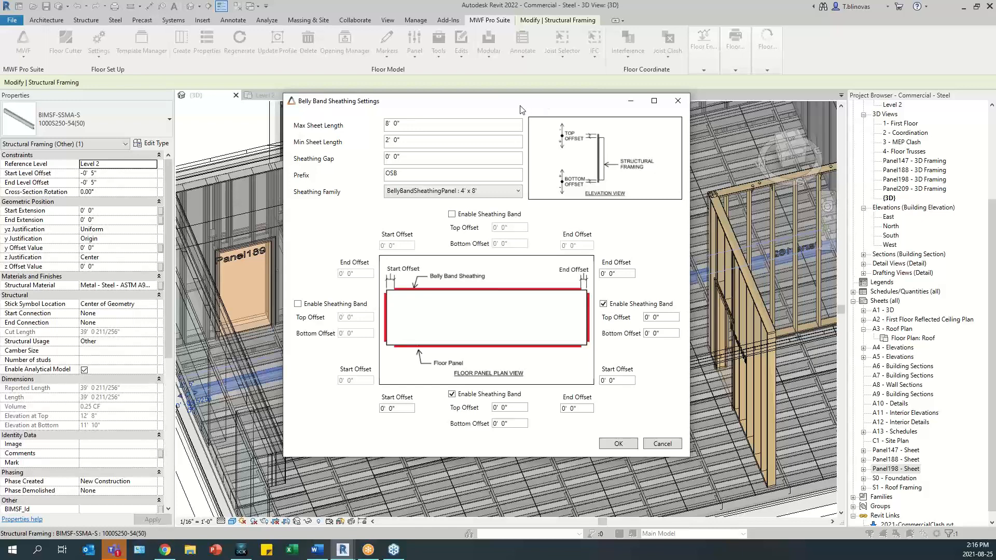
drag(521, 107, 539, 86)
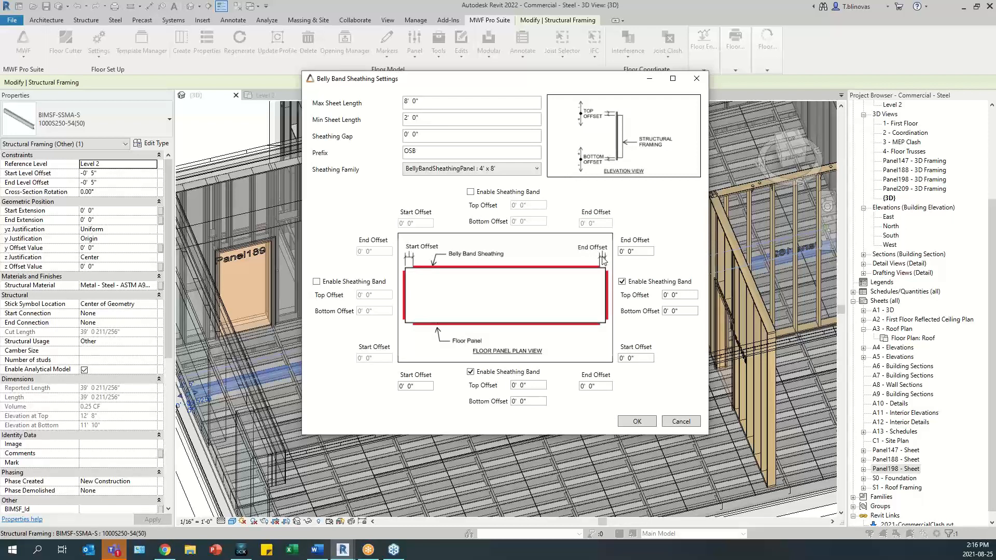
- Review the start, end, top and bottom offsets of the enabled bands and accept the belly band sheathing settings
drag(600, 385, 582, 386)
drag(415, 390, 392, 392)
drag(641, 358, 621, 359)
drag(644, 252, 618, 240)
click(677, 299)
click(687, 314)
click(676, 296)
click(638, 422)
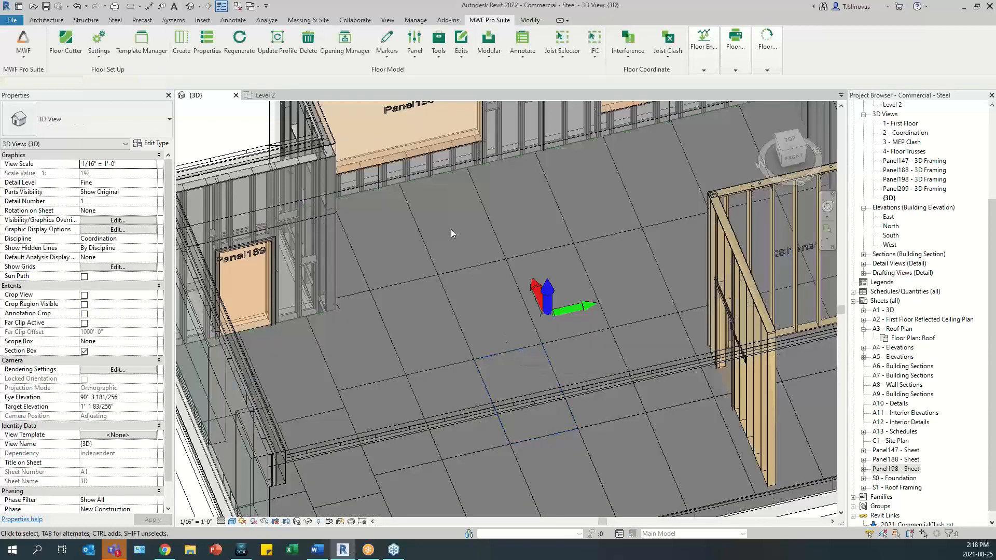
- Temporarily hide the Generic - 12" floor at the panel's front edge and inspect one of the belly band sheets
scroll(450, 233, down, 3)
shift+middle_drag(451, 237, 509, 404)
scroll(424, 413, up, 4)
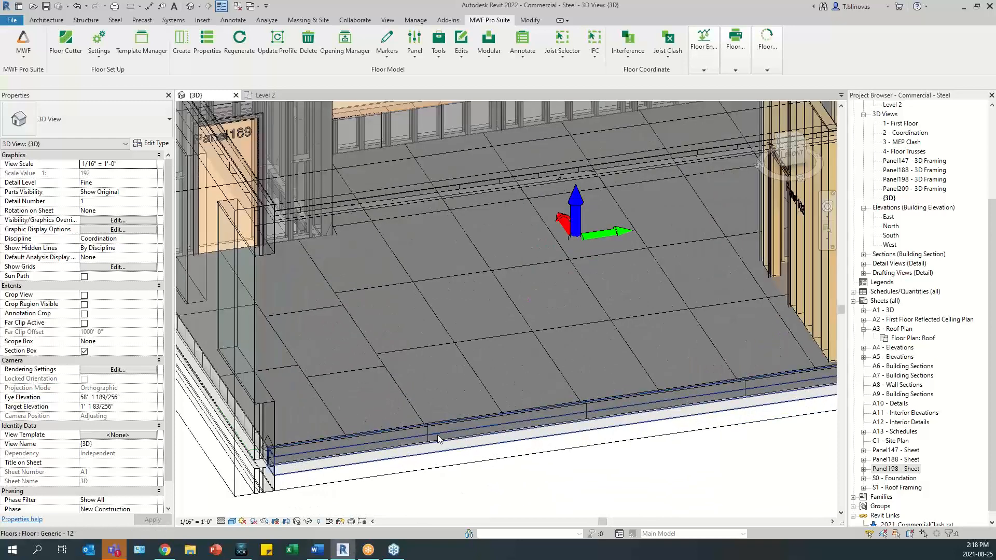
click(430, 439)
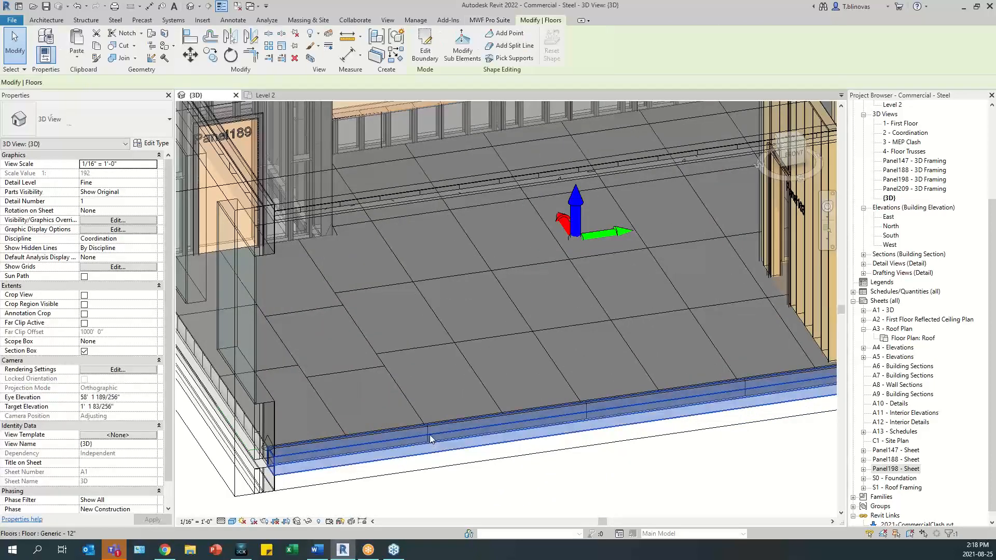
key(h)
key(h)
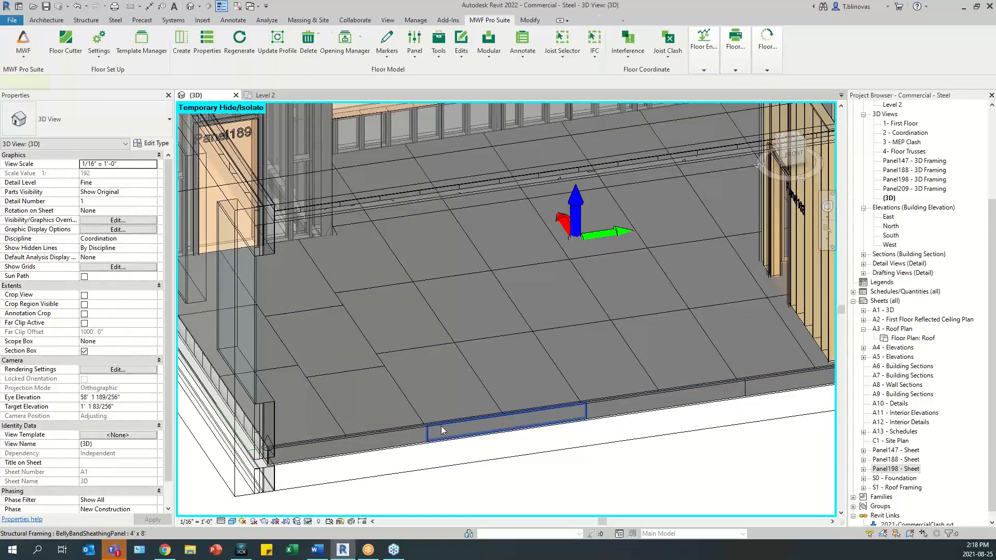
click(441, 426)
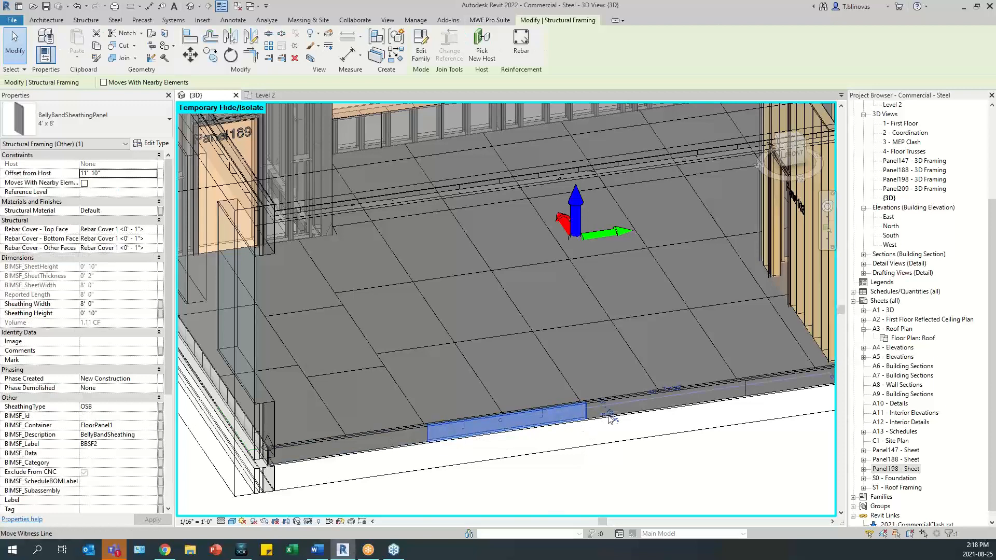
middle_drag(610, 418, 425, 406)
- Select all decking sheets visible in the view and override their category graphics with a surface transparency of 40
right_click(424, 406)
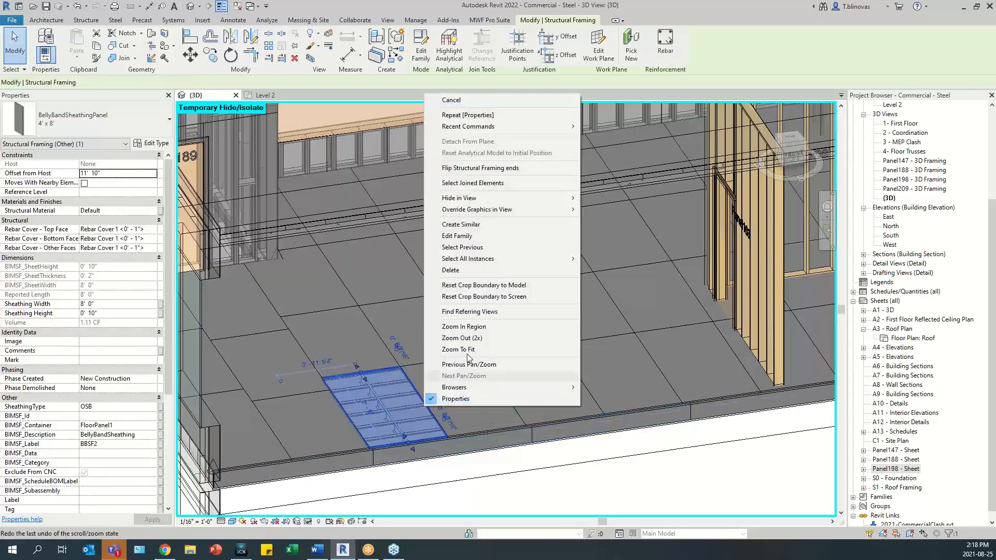
mouse_move(493, 258)
click(612, 259)
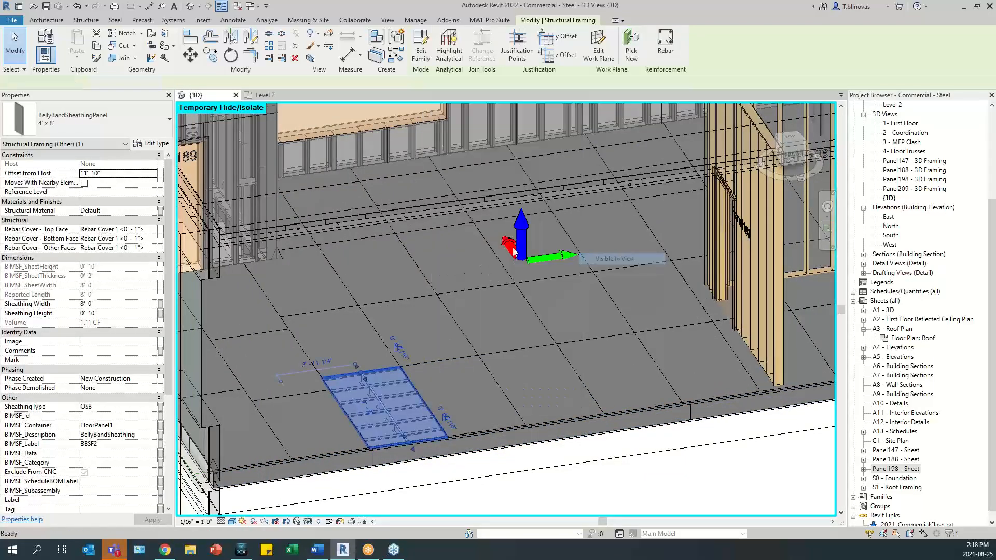
right_click(412, 361)
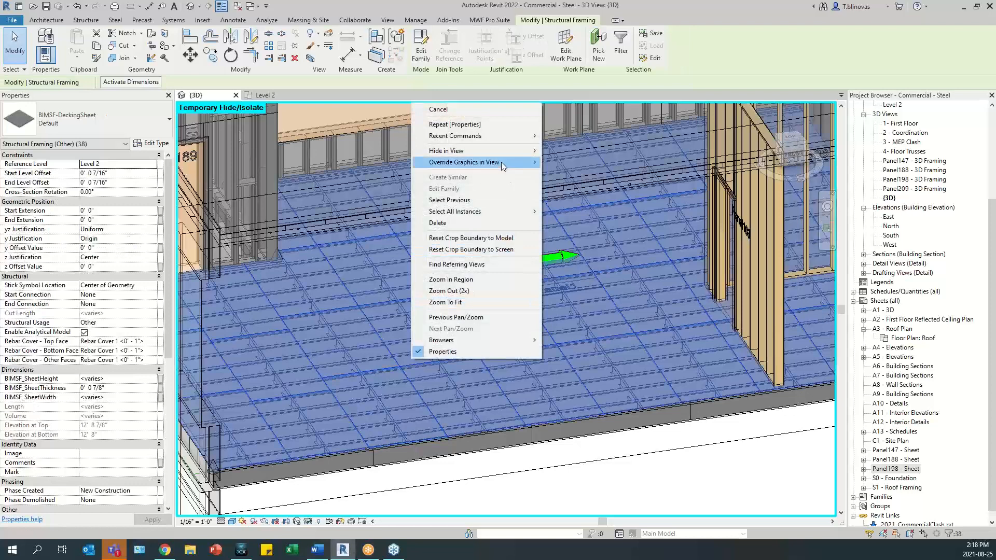
mouse_move(503, 165)
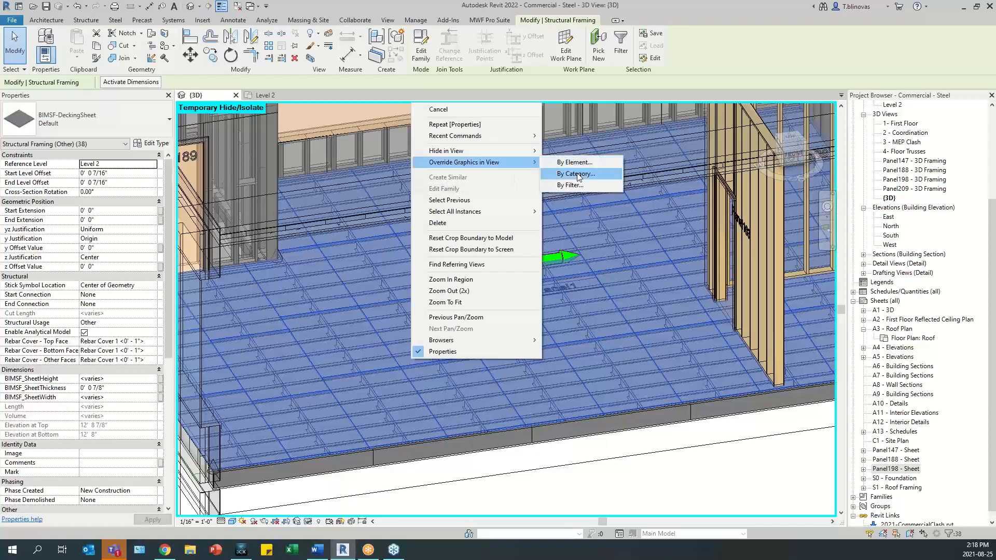
click(577, 173)
click(523, 261)
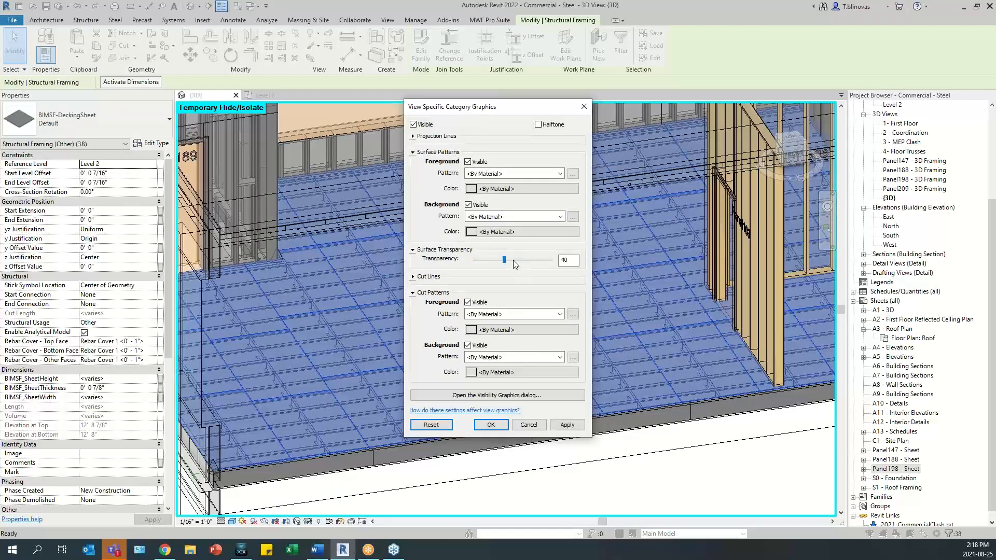
click(491, 424)
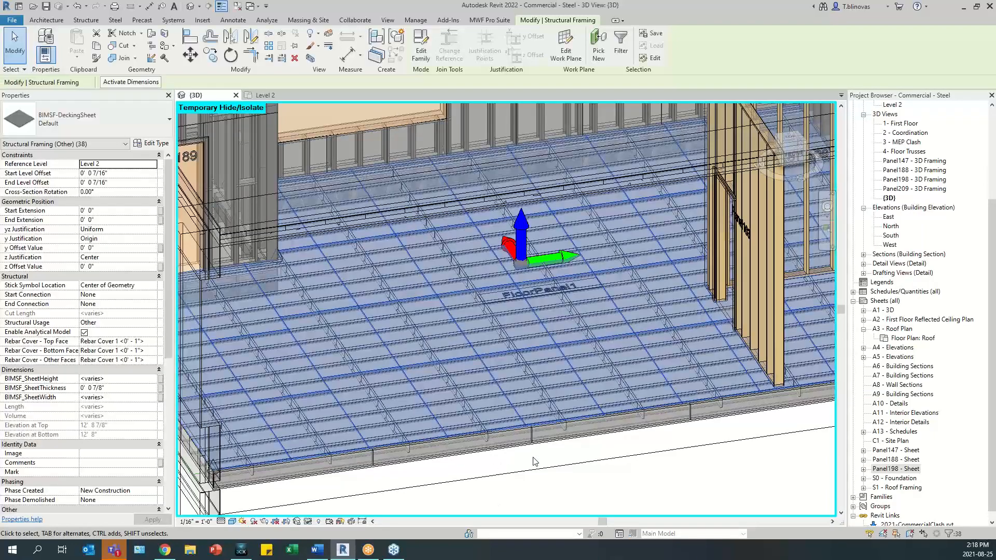
- Select a belly band sheet on FloorPanel1's front edge and examine it against the framing from the front
middle_drag(542, 465, 553, 427)
click(557, 435)
scroll(440, 407, up, 3)
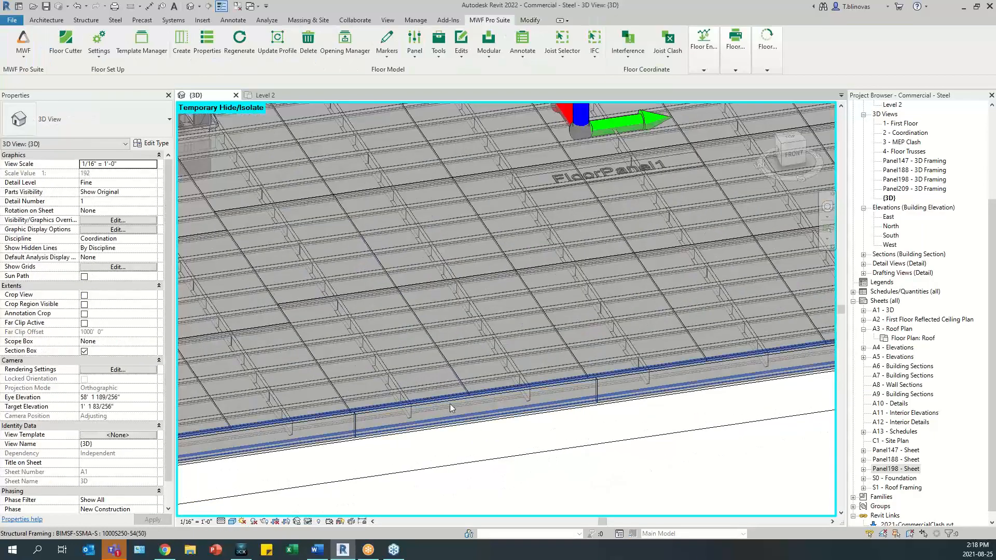
click(462, 403)
shift+middle_drag(356, 469, 457, 467)
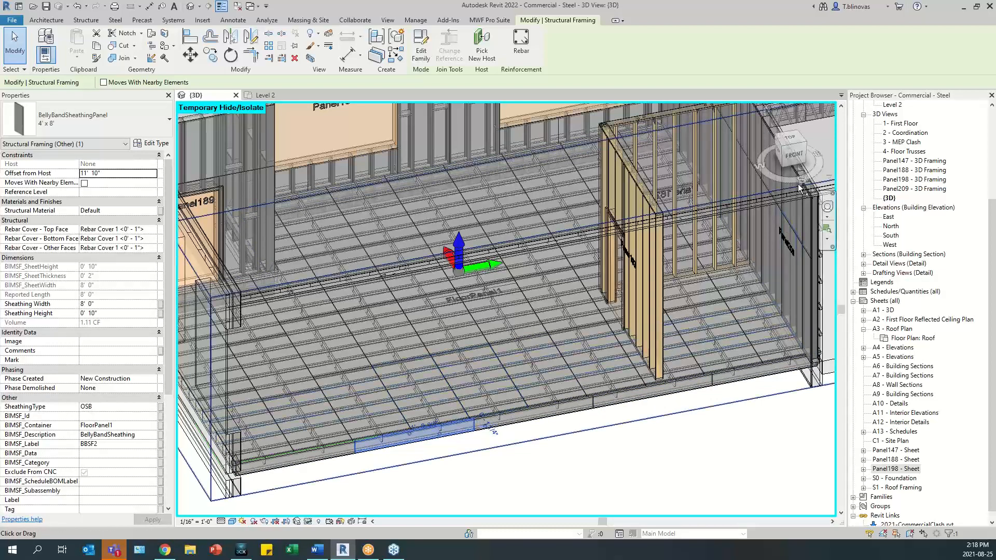
click(791, 155)
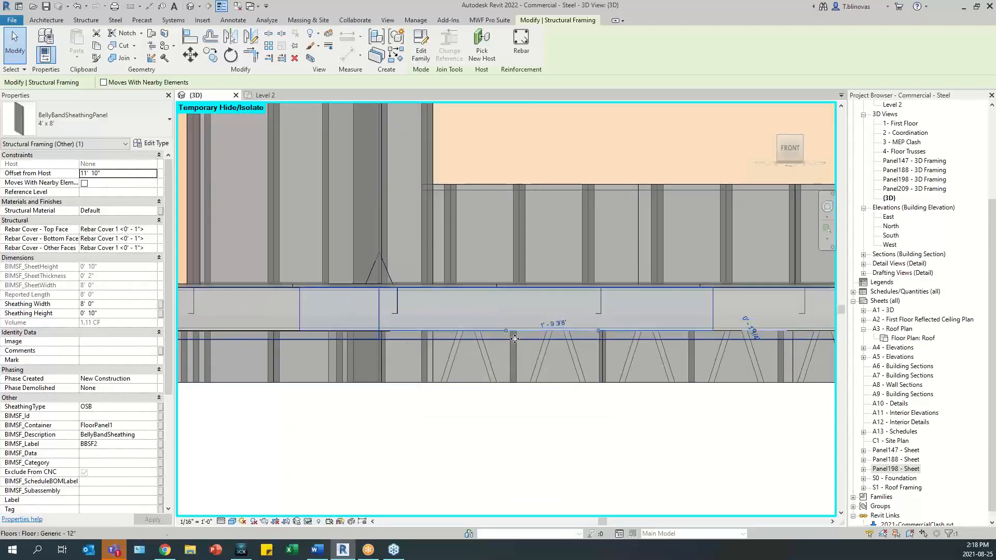
- Examine how the selected belly band sheet on FloorPanel1's front edge sits against the joists and decking
shift+middle_drag(406, 338, 473, 414)
scroll(447, 366, up, 2)
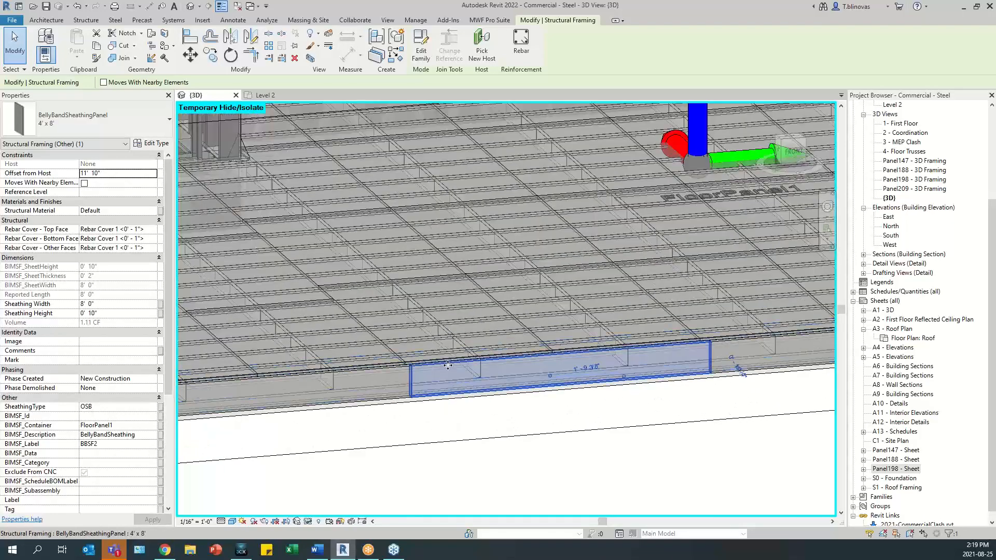
scroll(448, 366, up, 2)
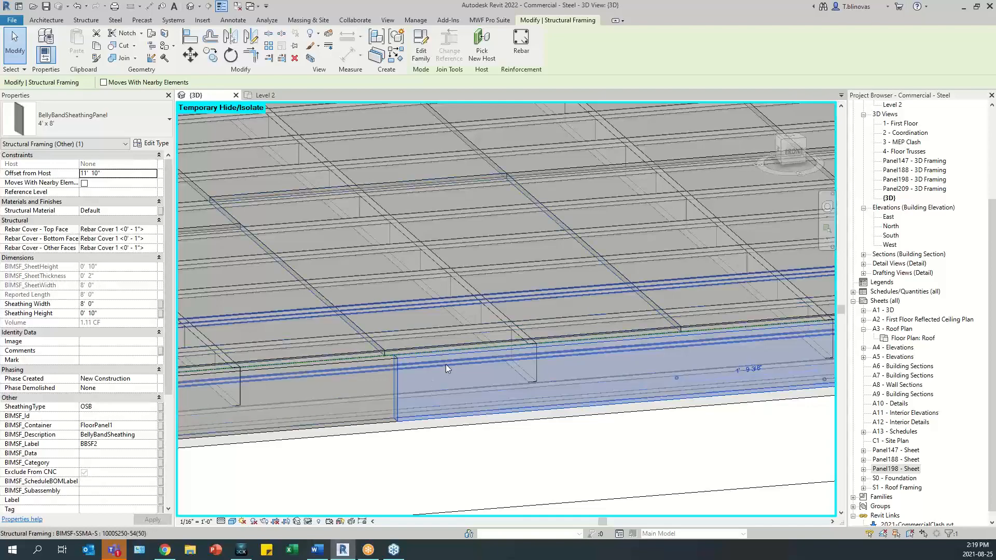
scroll(384, 380, down, 3)
shift+middle_drag(385, 380, 220, 398)
- Select the belly band sheet on FloorPanel1's east edge nearest the front corner and inspect its height against the joist ends
scroll(573, 437, up, 3)
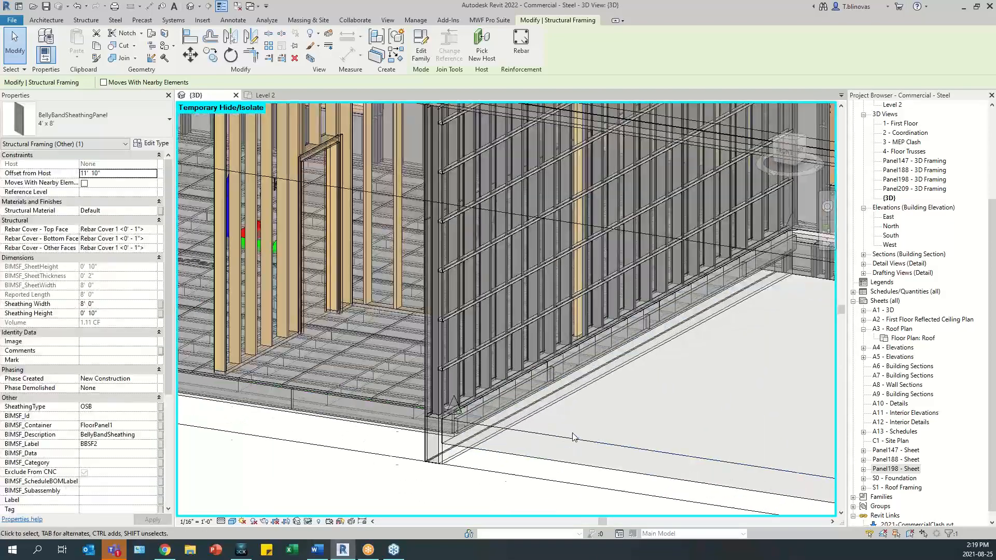
scroll(573, 437, up, 2)
click(469, 339)
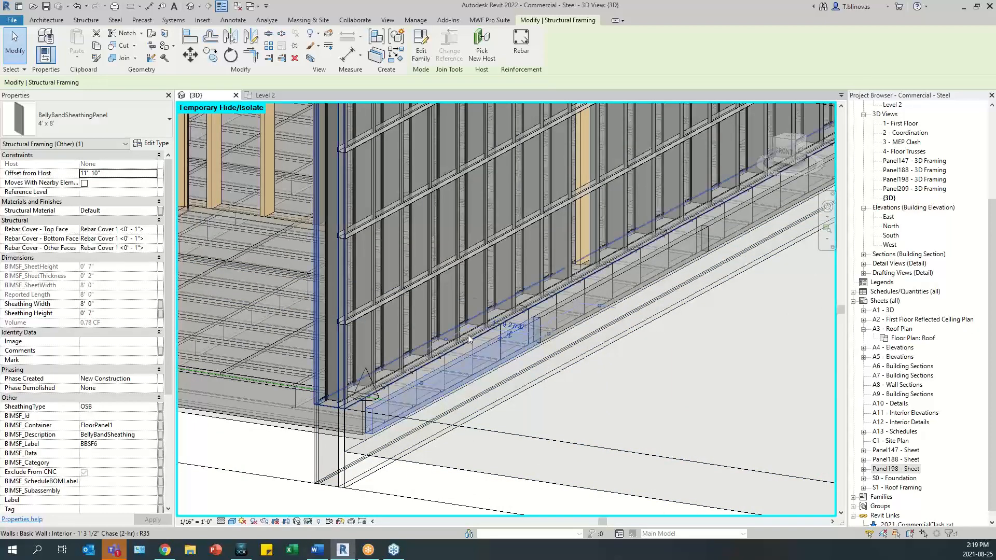
scroll(467, 345, up, 2)
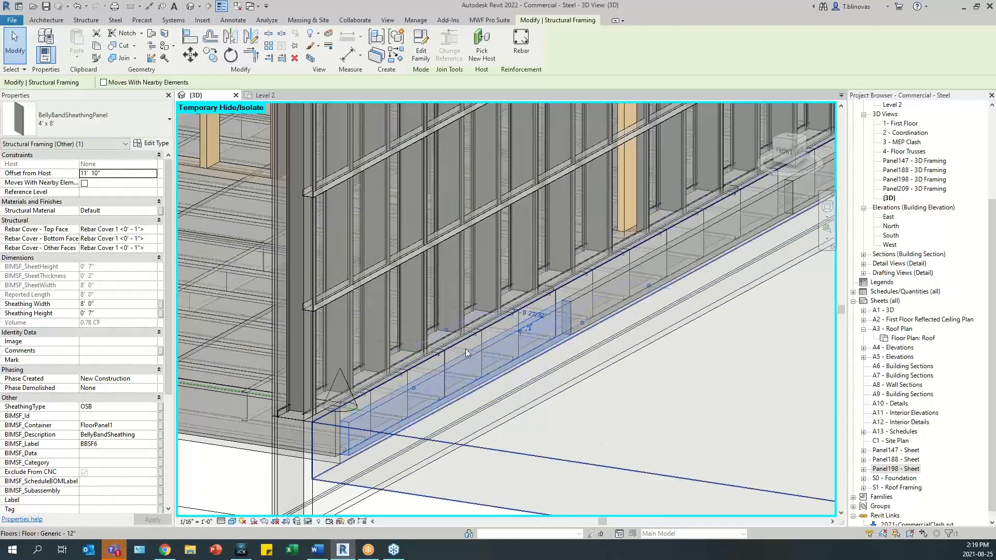
scroll(410, 348, up, 2)
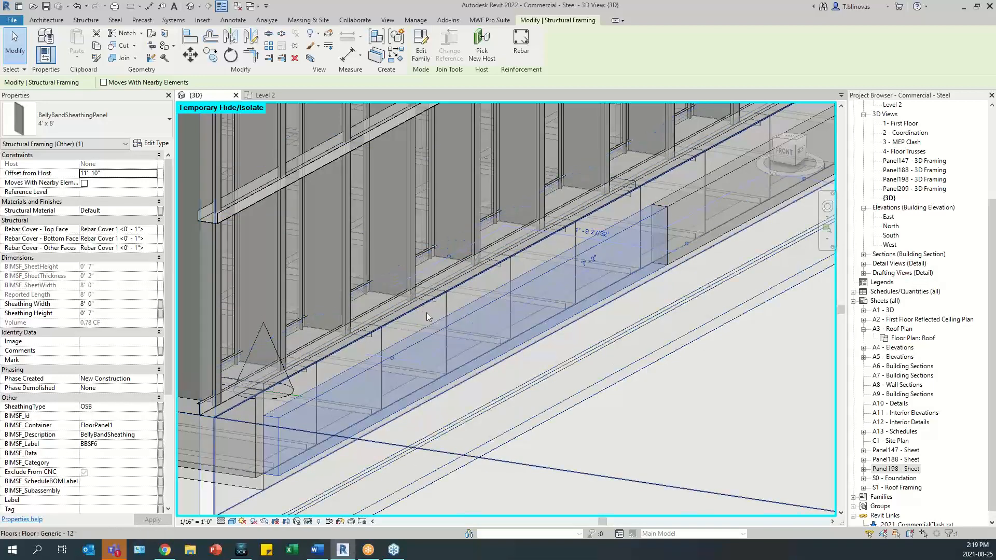
scroll(515, 401, down, 6)
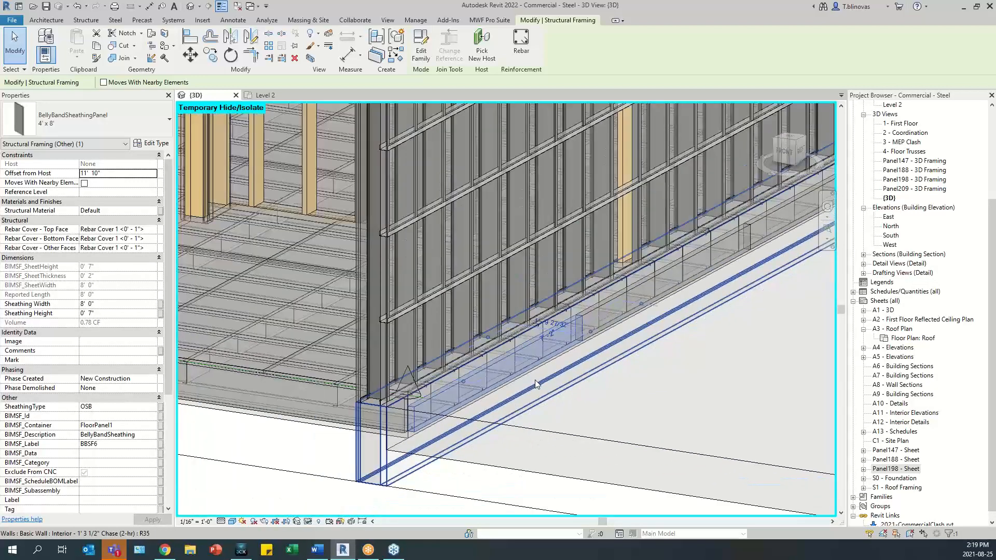
- Select the second belly band sheet along the east edge and inspect its joint with the neighbouring sheet up close
middle_drag(563, 369, 493, 386)
click(522, 379)
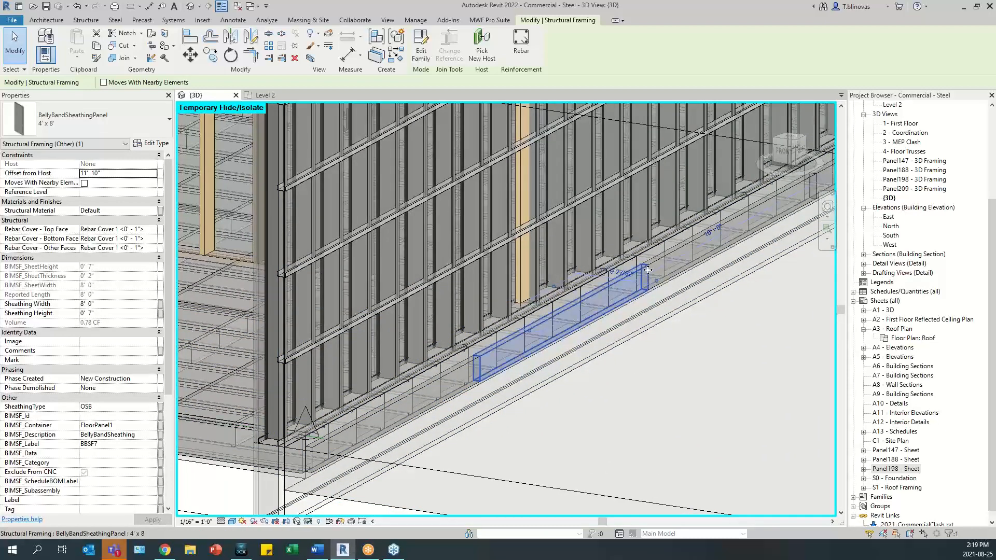
middle_drag(671, 274, 569, 374)
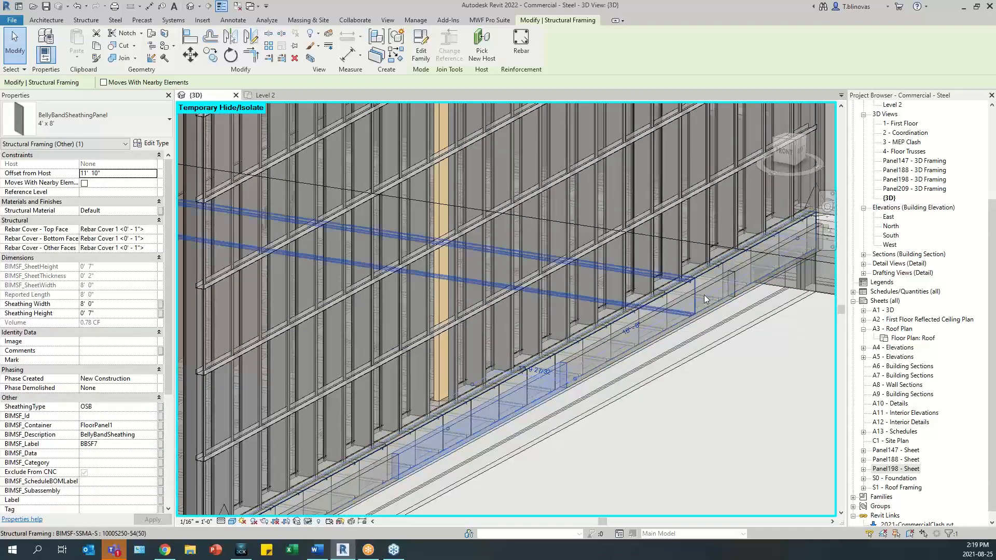
shift+middle_drag(605, 358, 363, 459)
scroll(327, 450, up, 4)
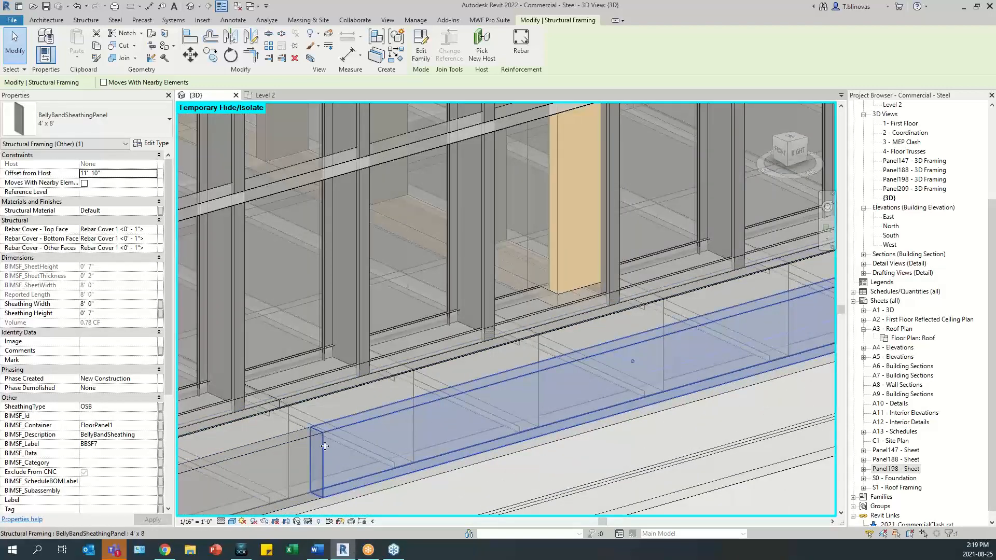
scroll(325, 439, up, 1)
scroll(325, 436, up, 3)
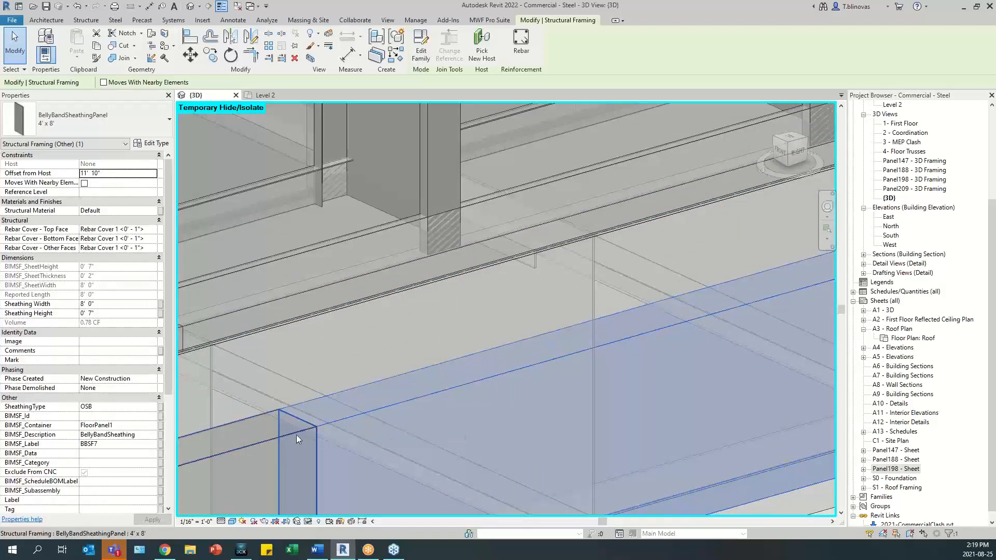
click(299, 439)
click(732, 359)
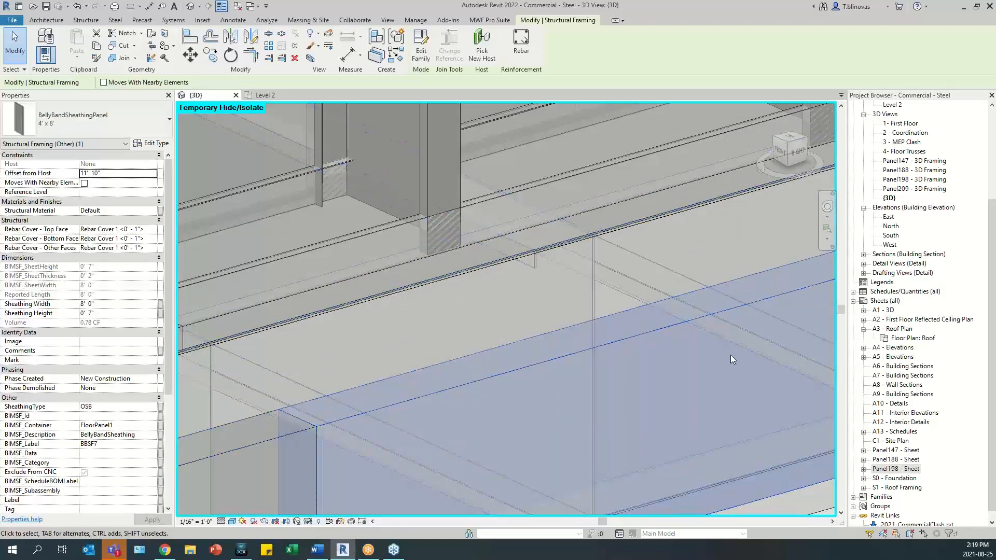
- Select a front-edge belly band sheet and examine the band layout along the front and east edges in plan from above
scroll(730, 359, down, 4)
scroll(731, 358, down, 4)
shift+middle_drag(358, 371, 703, 258)
click(427, 448)
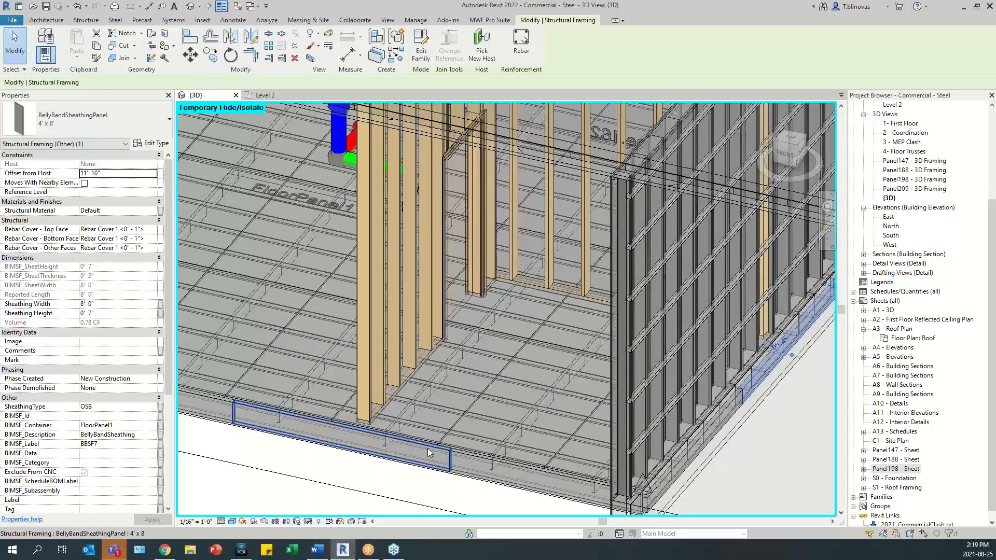
click(790, 138)
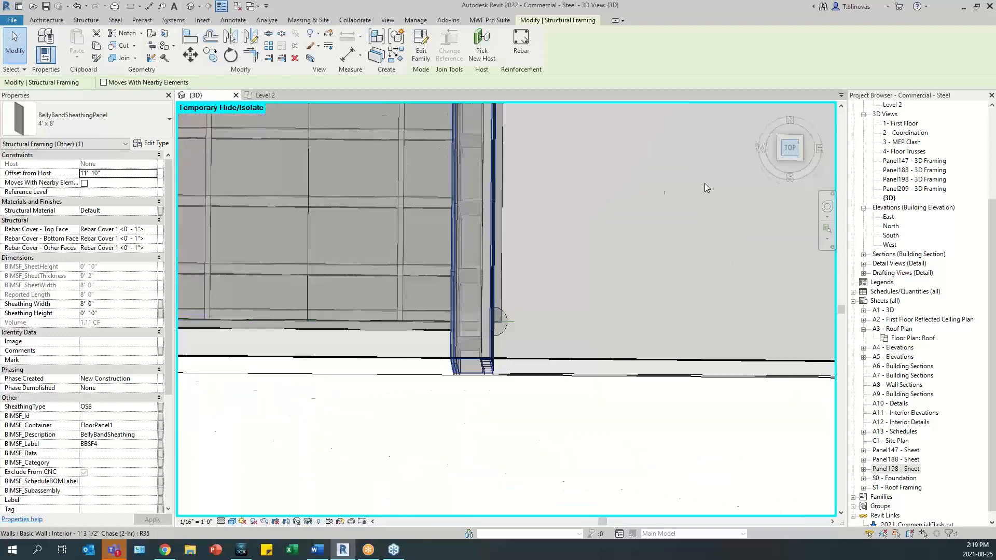
scroll(473, 354, down, 3)
middle_drag(354, 344, 724, 384)
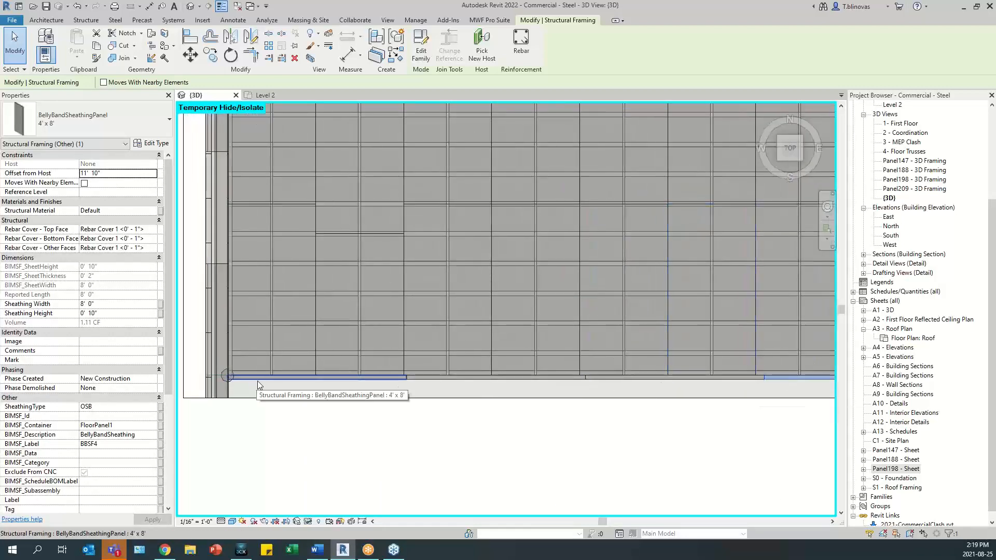
middle_drag(639, 390, 174, 413)
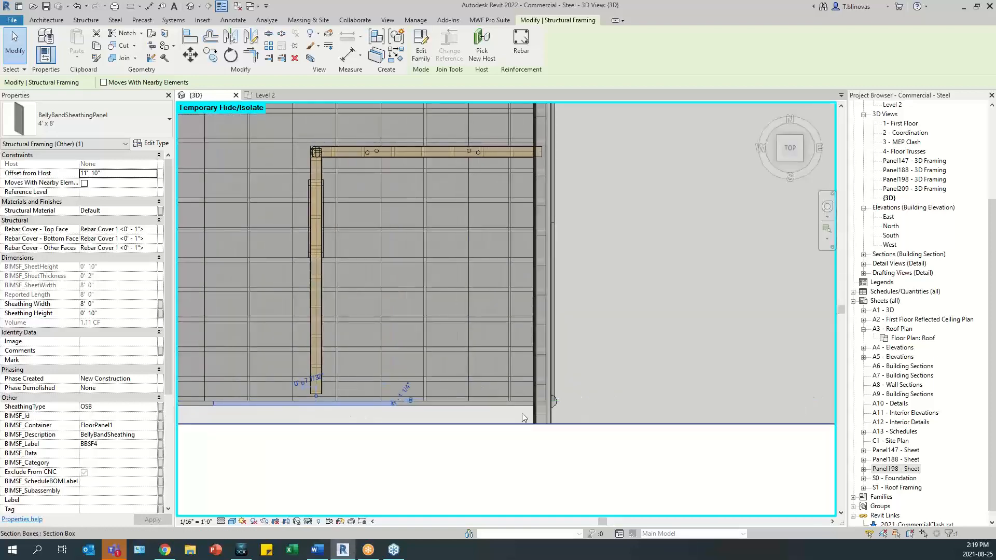
scroll(556, 376, down, 5)
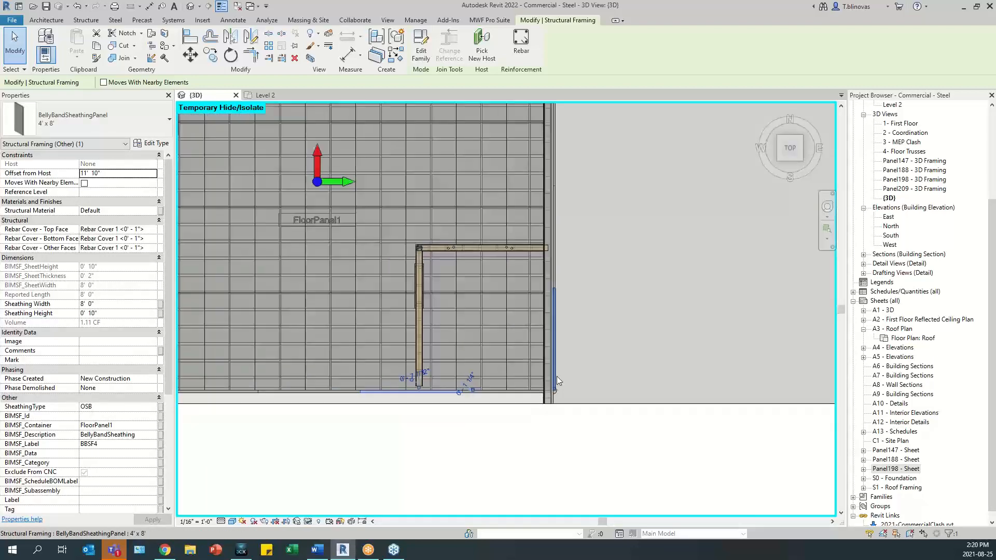
- Inspect the remaining edges of FloorPanel1 around the exterior wall panels, including below Panel188, for belly band coverage
shift+middle_drag(556, 375, 394, 384)
scroll(495, 373, up, 8)
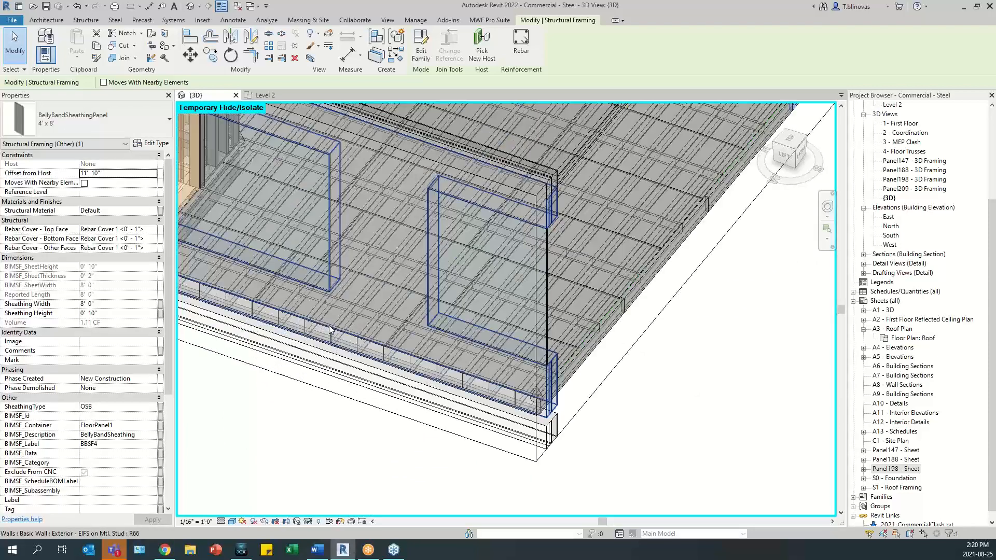
scroll(495, 372, down, 6)
shift+middle_drag(447, 362, 549, 364)
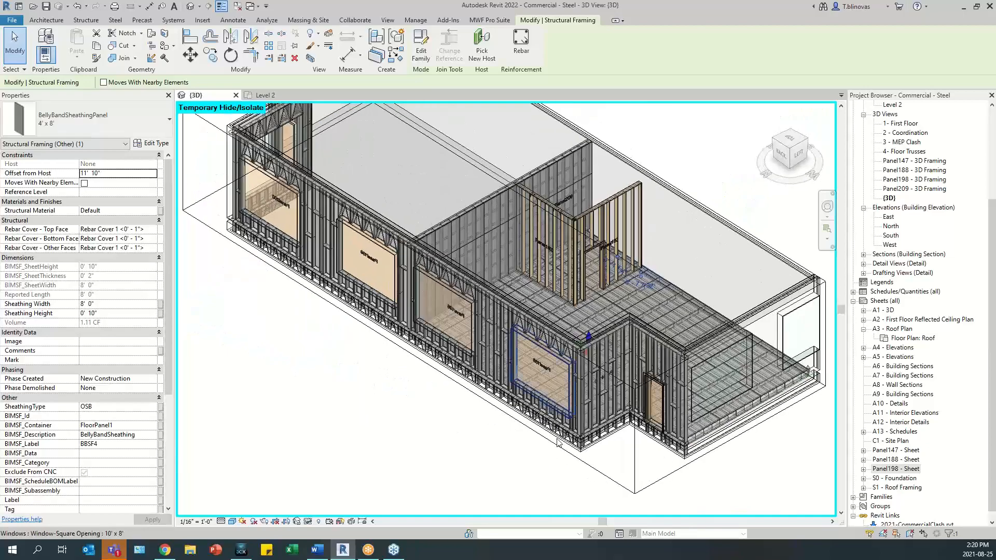
scroll(576, 431, up, 5)
scroll(577, 436, up, 2)
scroll(379, 411, down, 6)
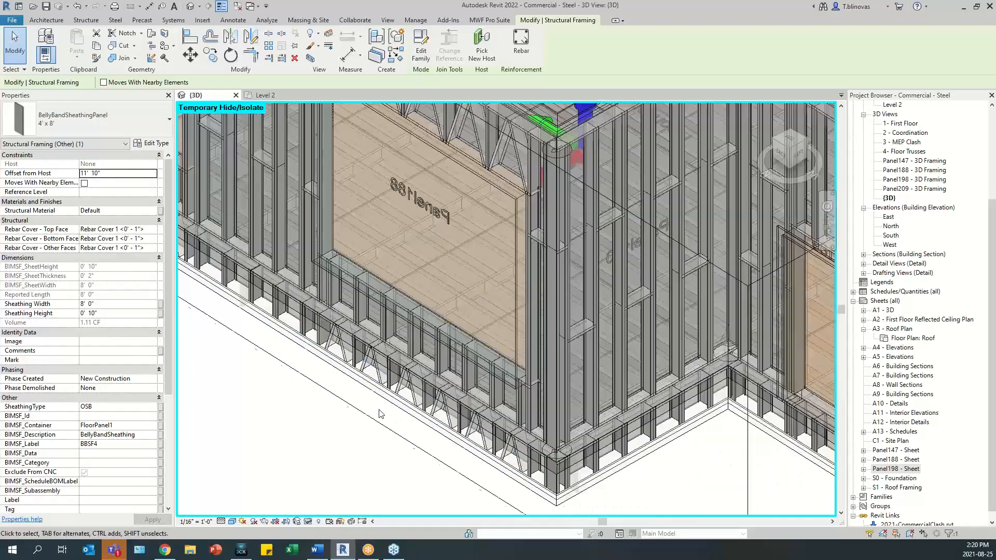
scroll(381, 414, down, 3)
shift+middle_drag(534, 290, 415, 274)
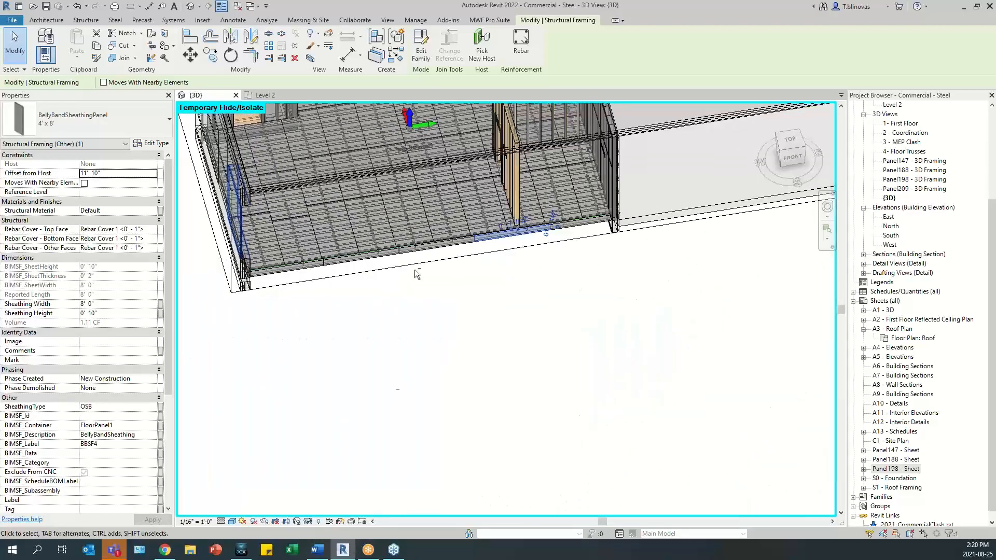
middle_drag(487, 257, 599, 470)
scroll(425, 406, up, 5)
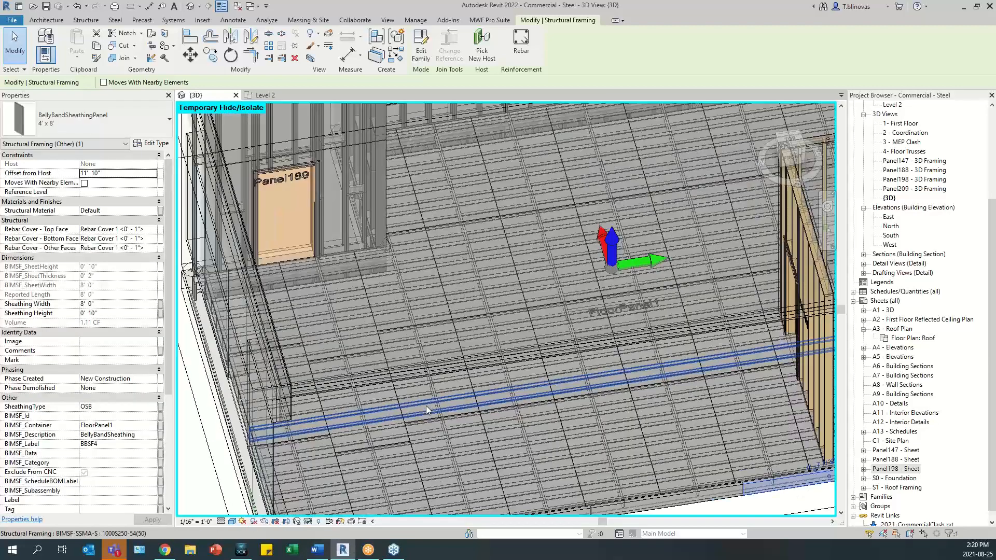
- Open FloorPanel1's MWF member properties from one of its joists and disable the sheathing on top of the panel
click(519, 272)
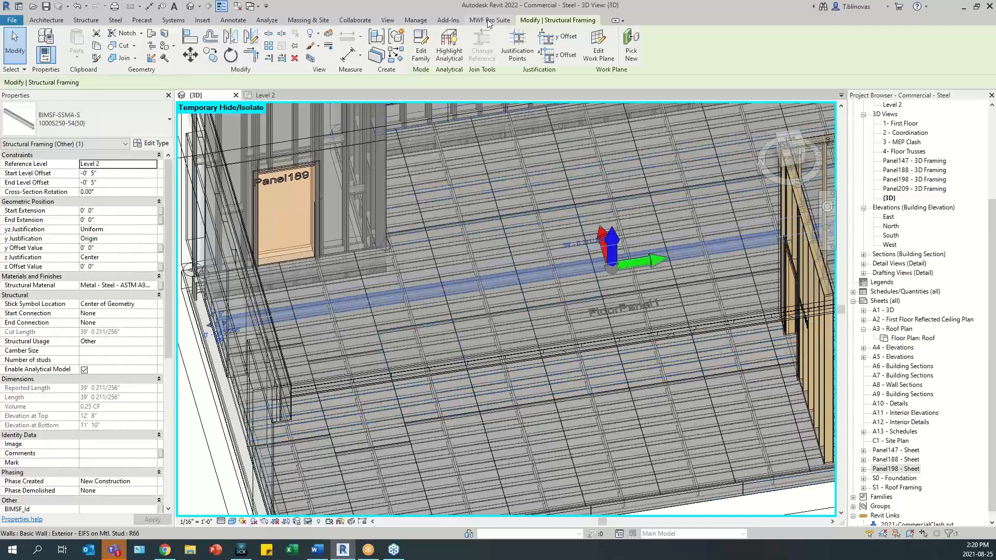
click(489, 19)
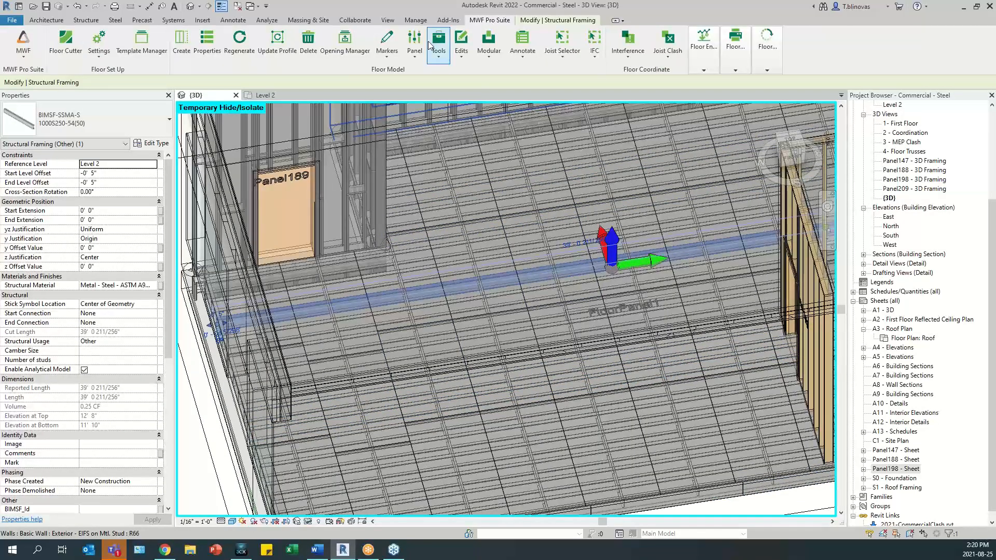
click(207, 42)
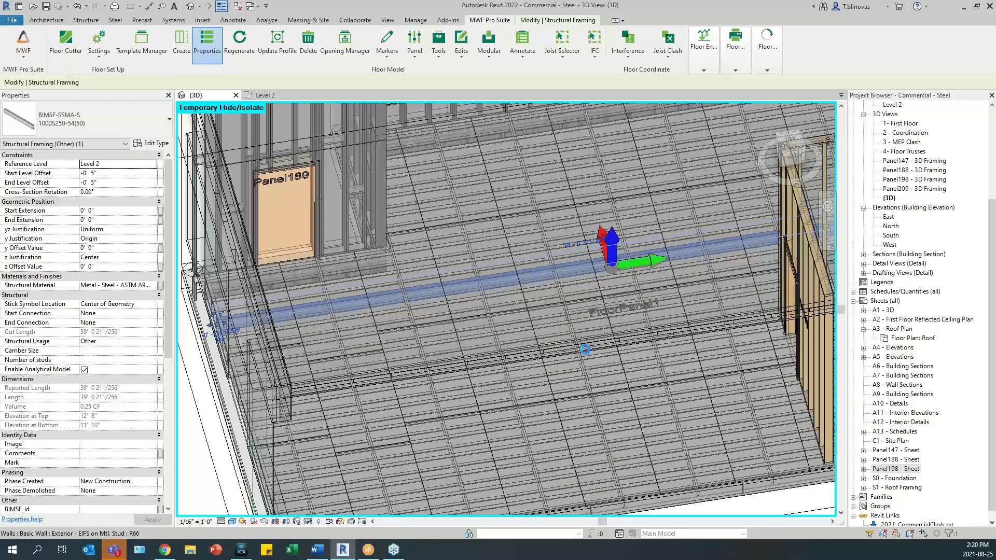
click(585, 349)
click(412, 167)
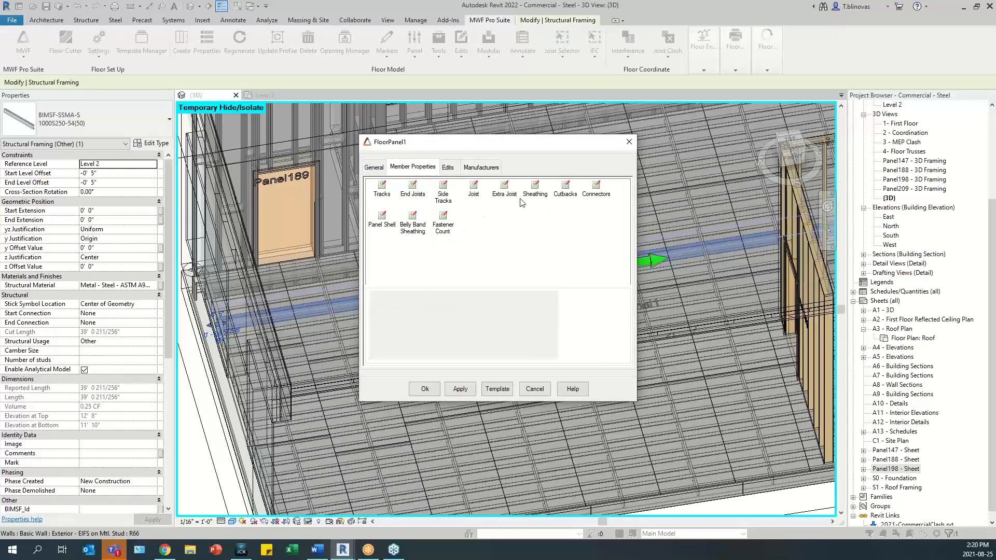
click(535, 188)
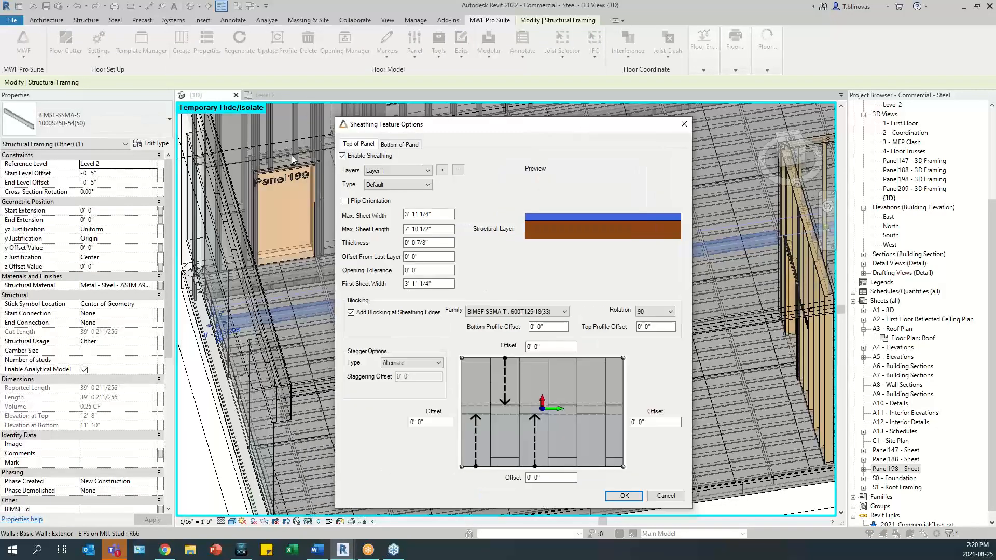
click(625, 495)
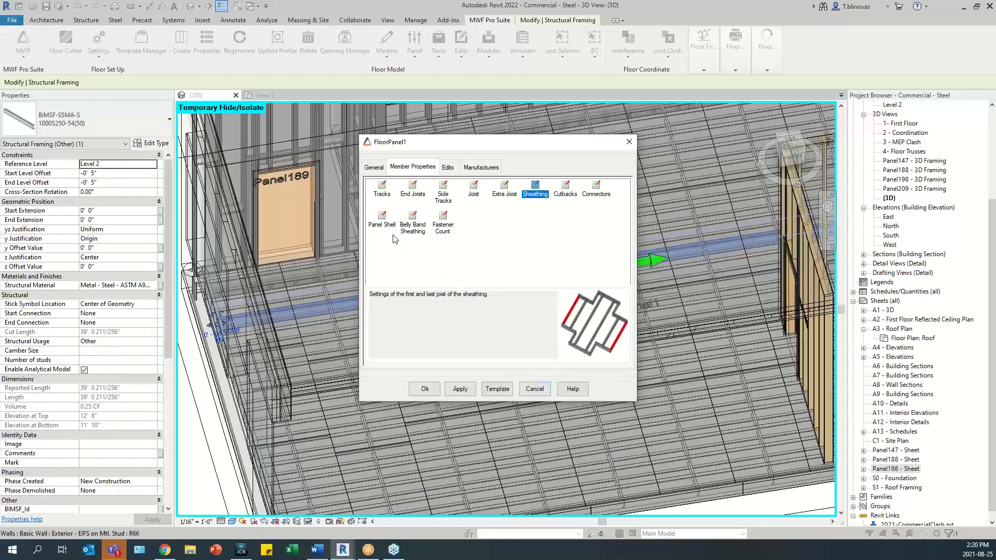
- Disable the front and east sheathing bands in FloorPanel1's belly band settings and apply the panel changes
double_click(413, 218)
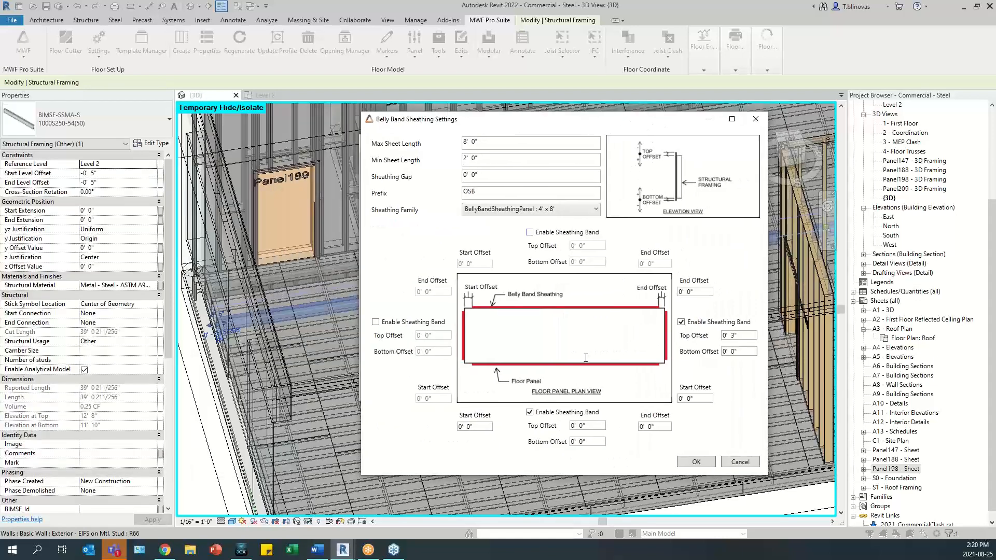
click(534, 417)
click(688, 326)
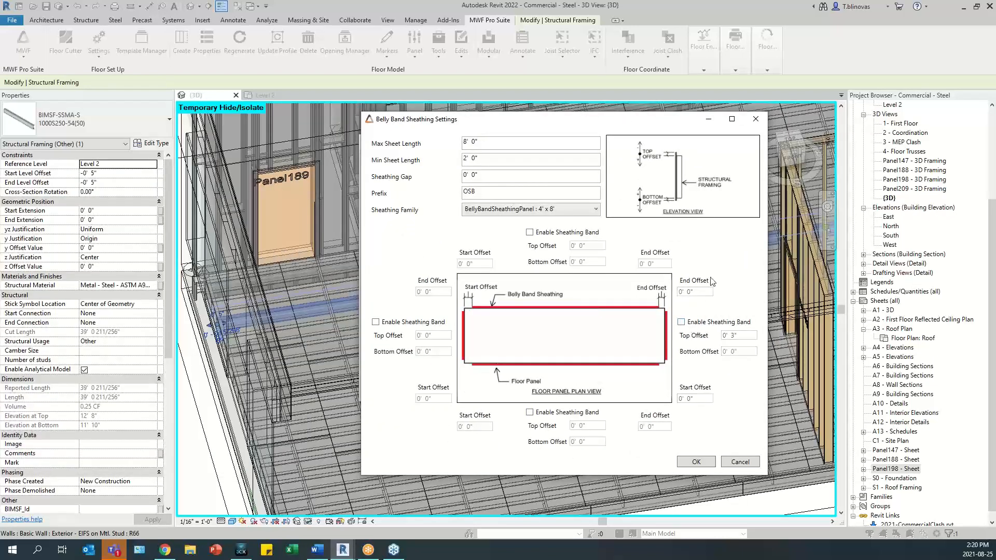
click(698, 463)
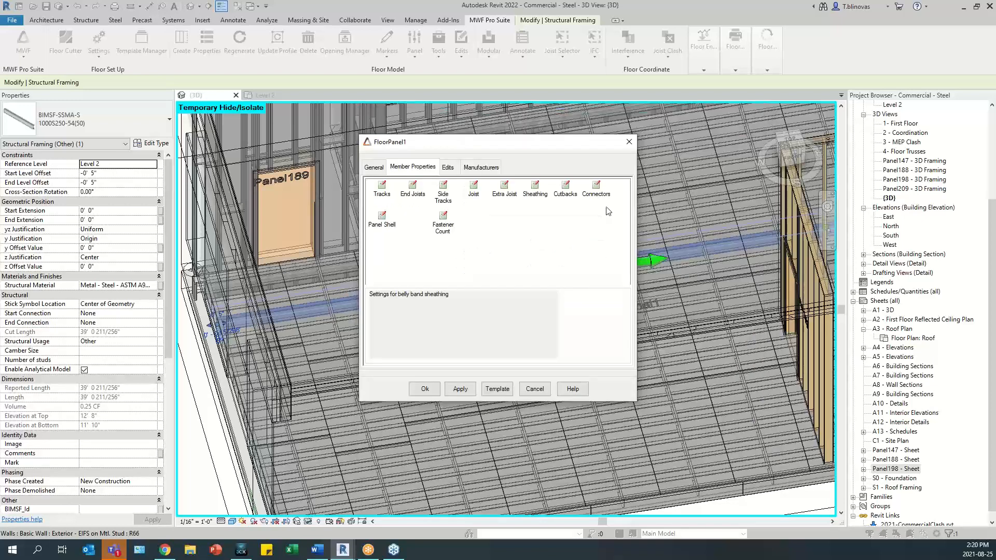
click(424, 390)
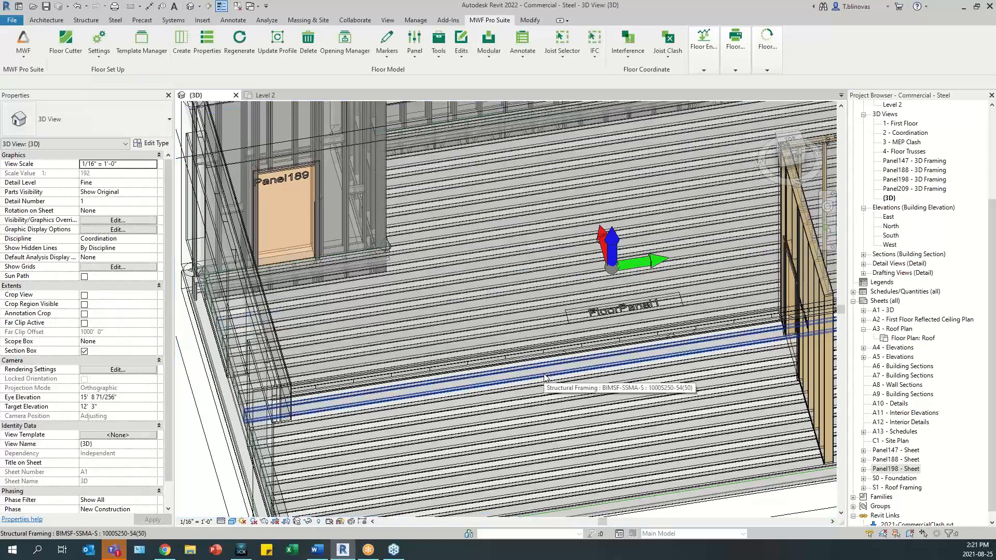
- Select a joist in FloorPanel1 and review the stagger offset of the project's blocking 01 bridging type
scroll(545, 378, down, 6)
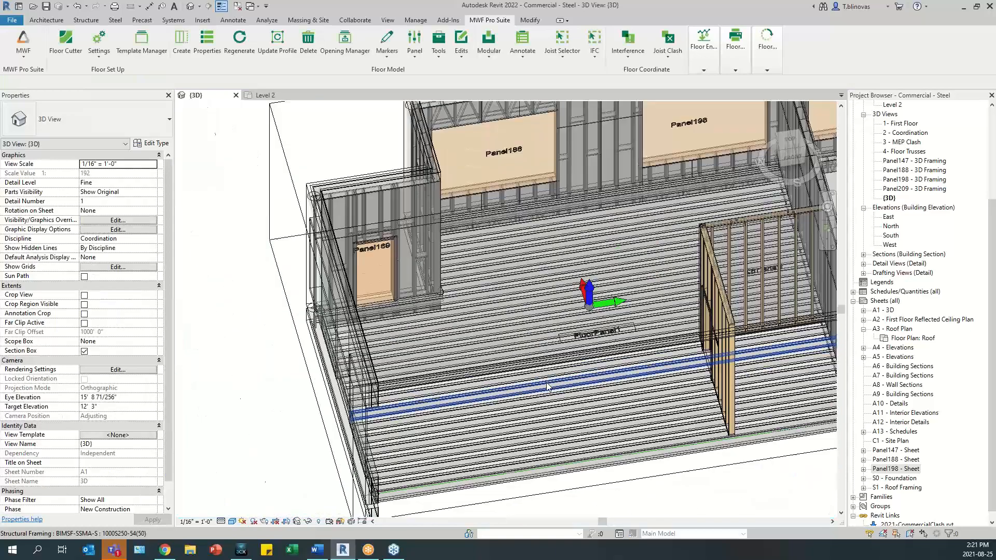
scroll(512, 272, up, 4)
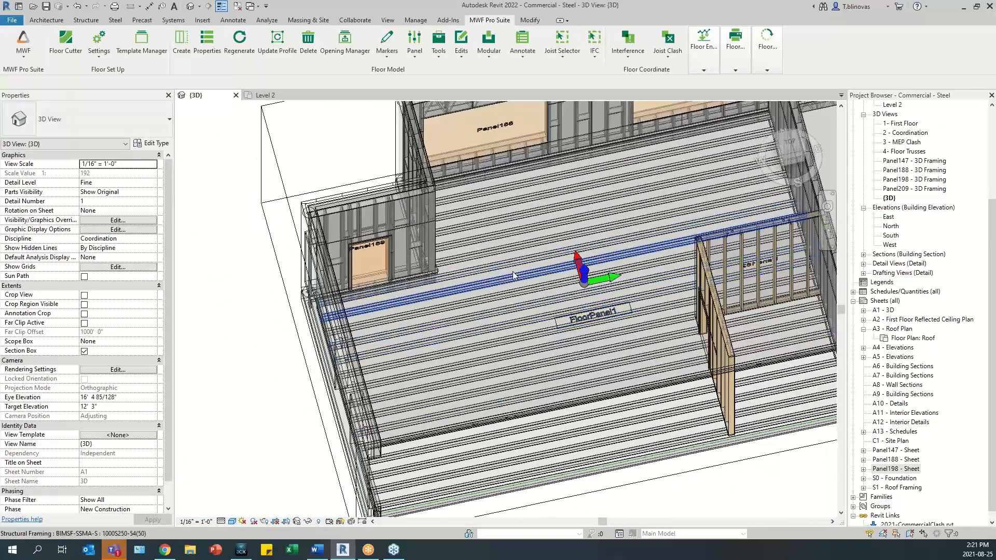
click(522, 278)
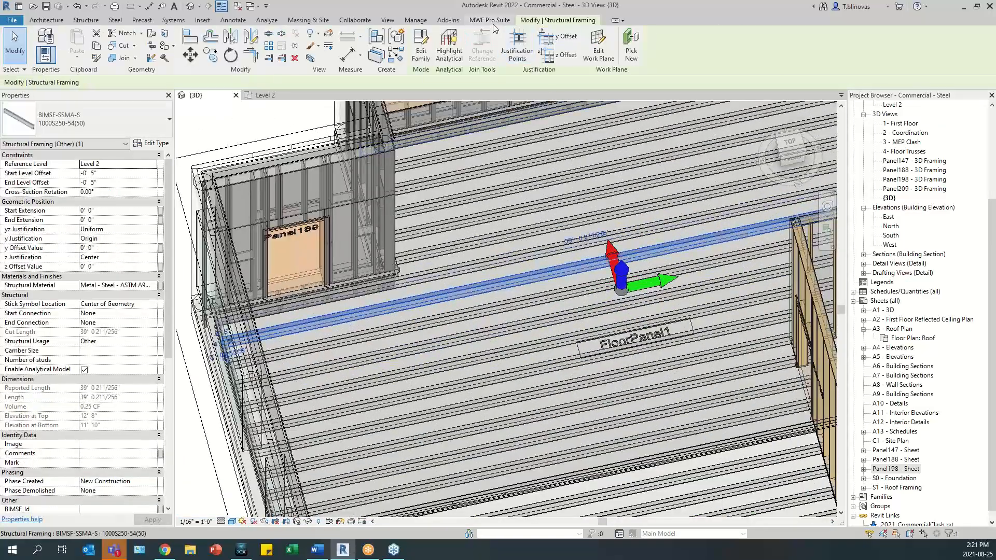
click(492, 21)
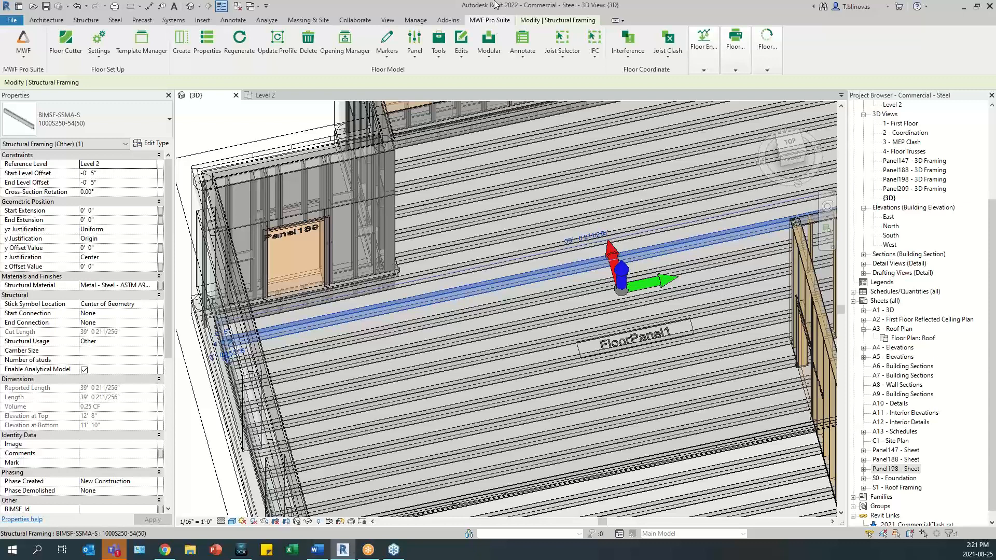
click(444, 56)
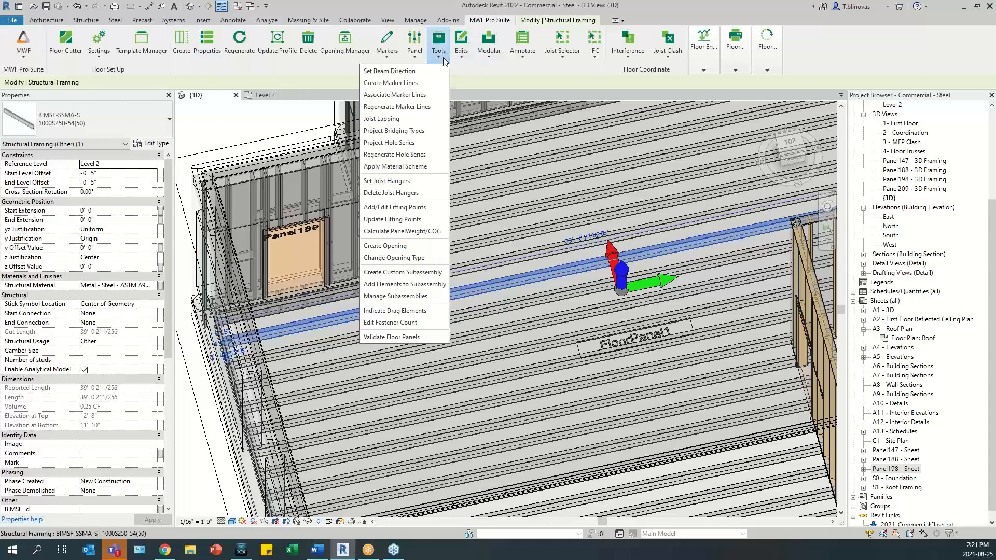
click(420, 131)
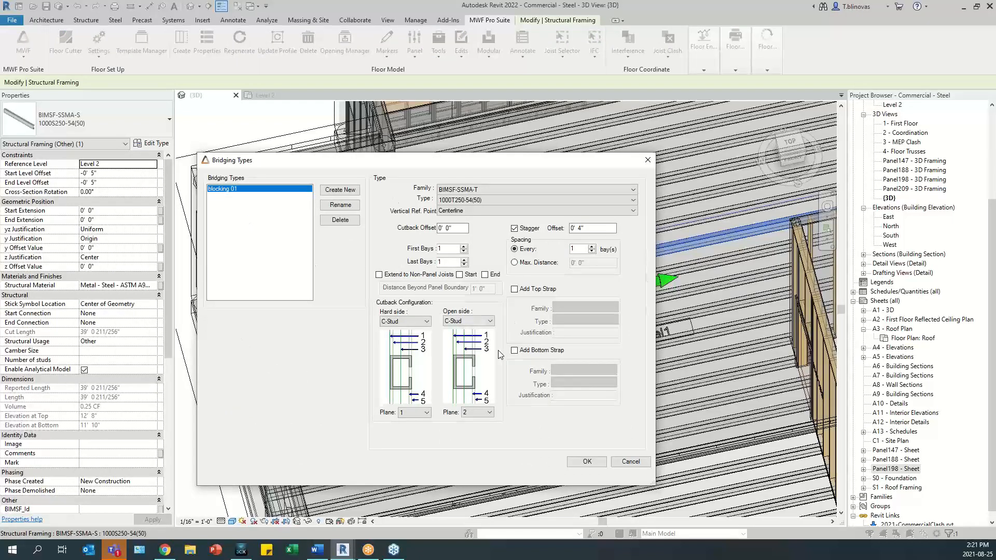
click(583, 226)
drag(598, 230, 569, 231)
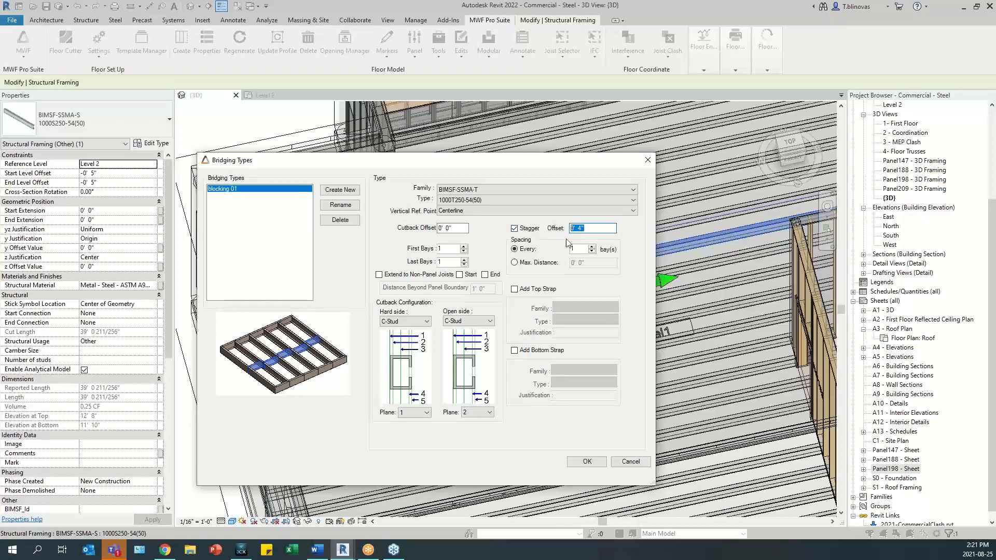
click(587, 461)
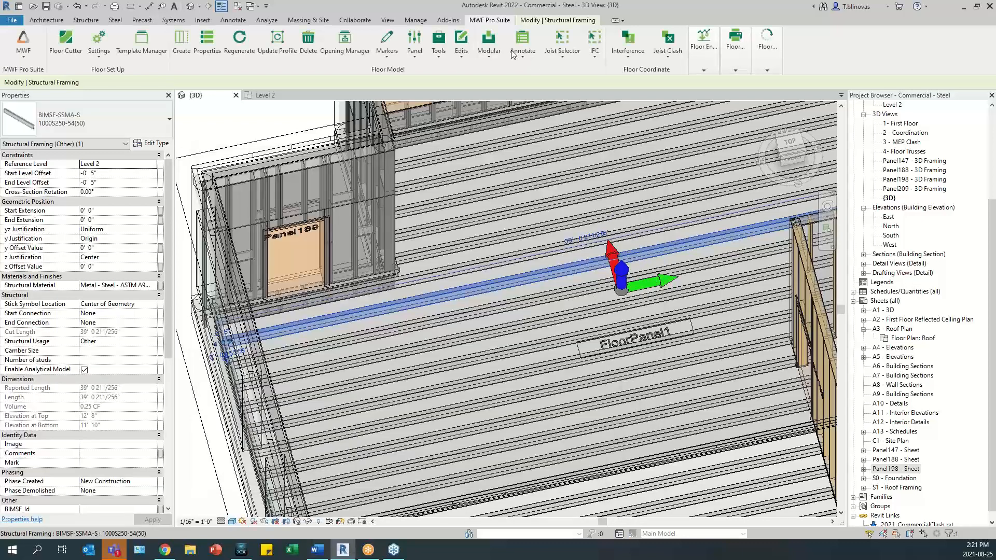
- Create FloorPanel1 marker lines at regular 6' 0" spacing with a 6' 0" first offset and assign the blocking 01 bridging type
click(439, 49)
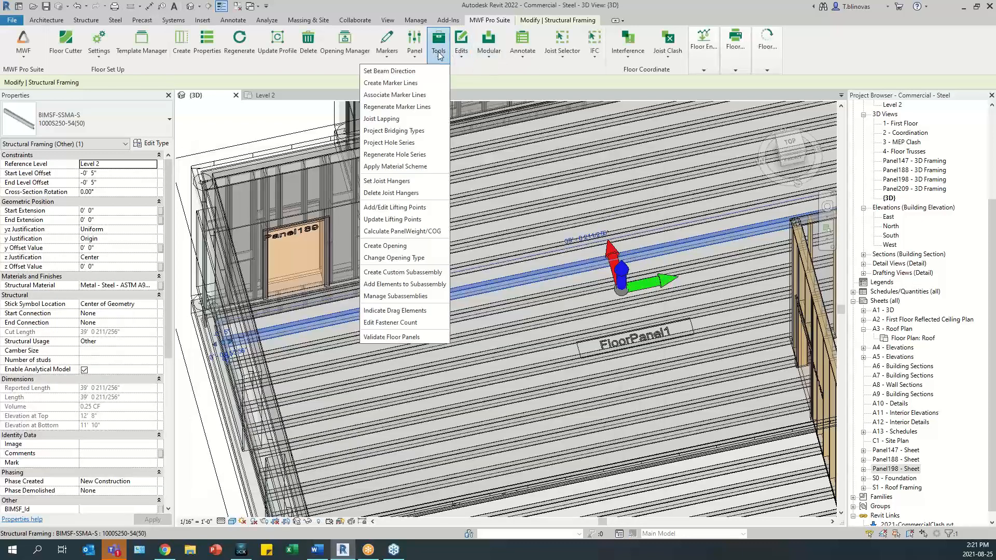
click(409, 83)
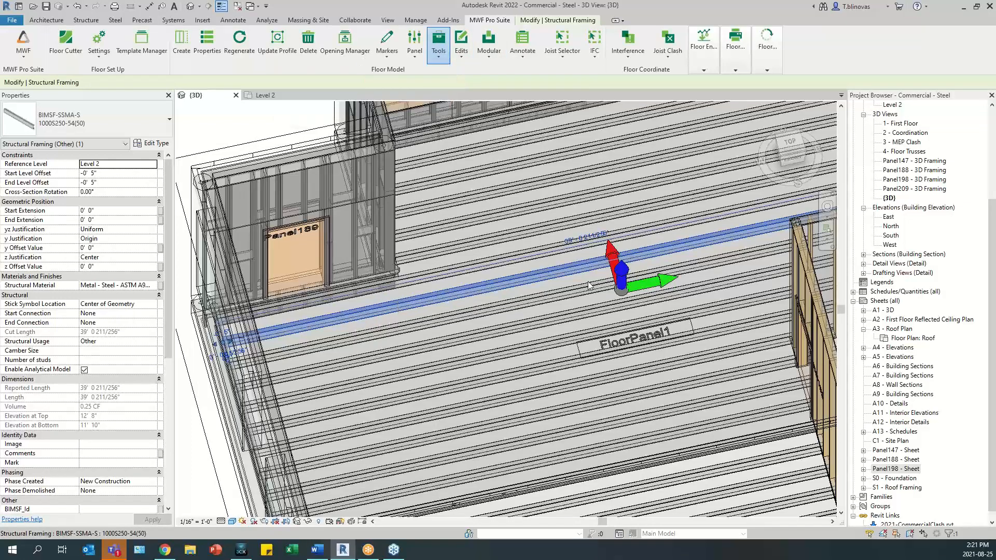
click(449, 279)
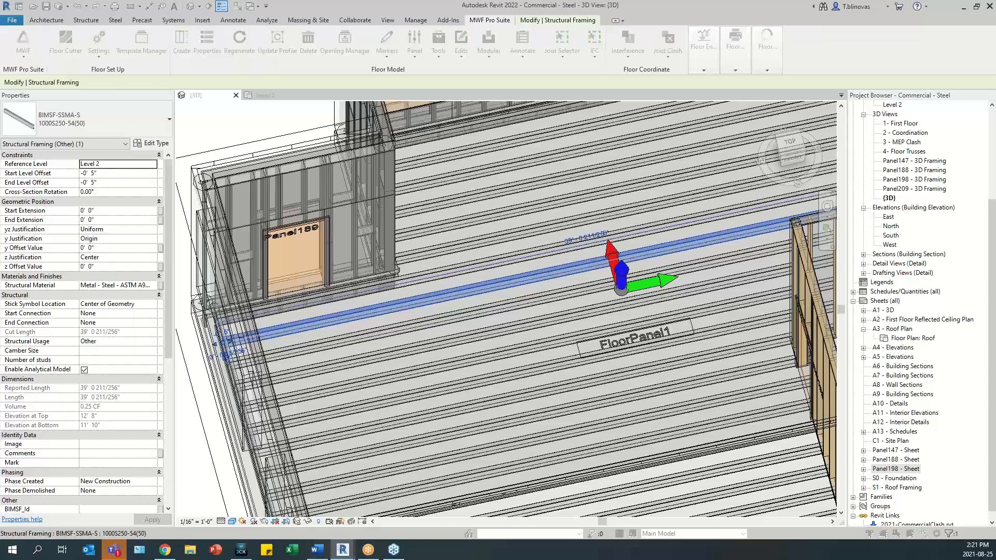
click(370, 136)
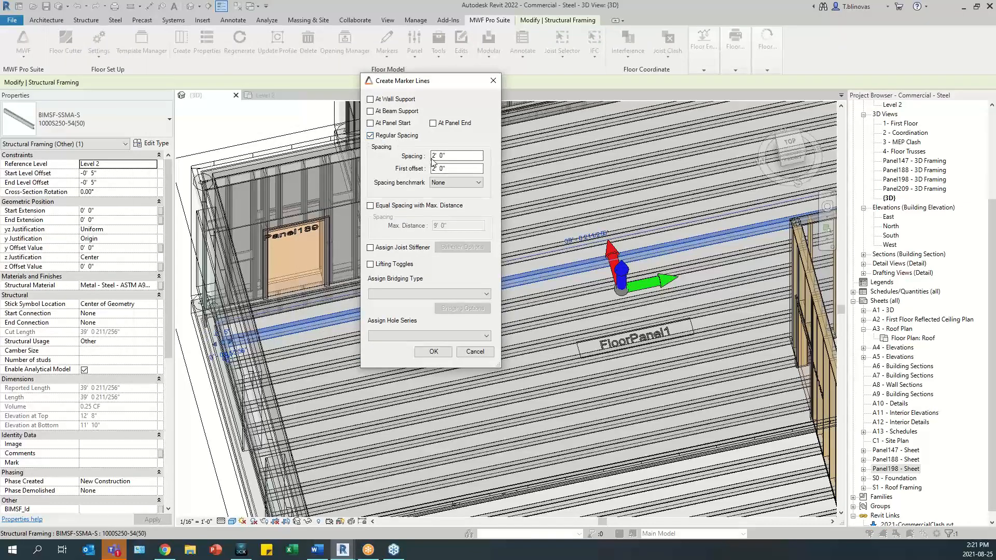
text(6)
double_click(434, 168)
text(6)
click(404, 294)
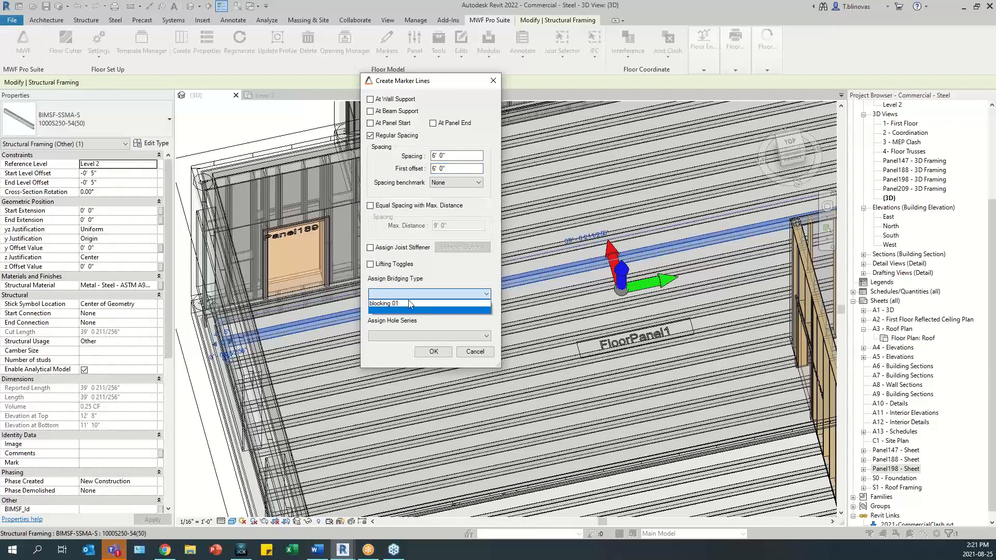
click(409, 302)
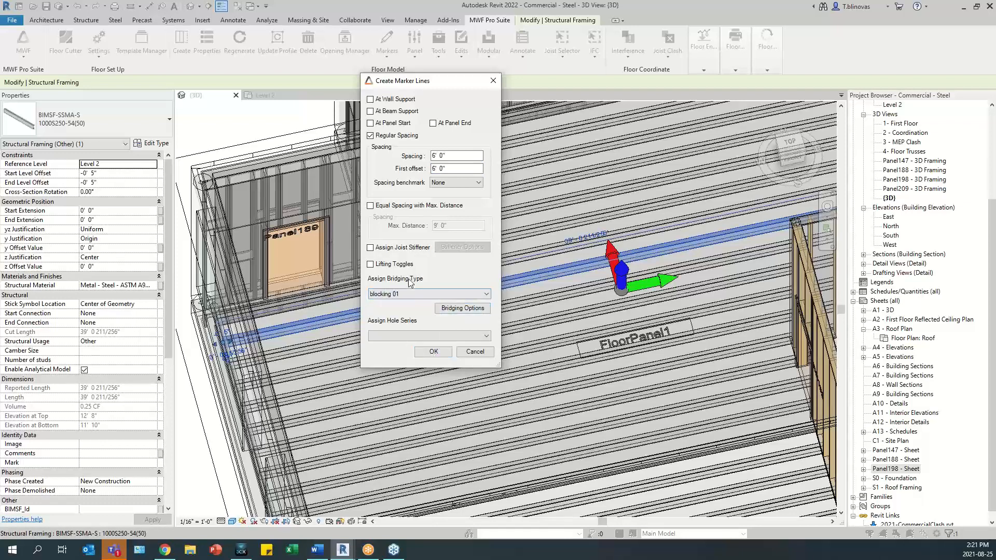
click(433, 352)
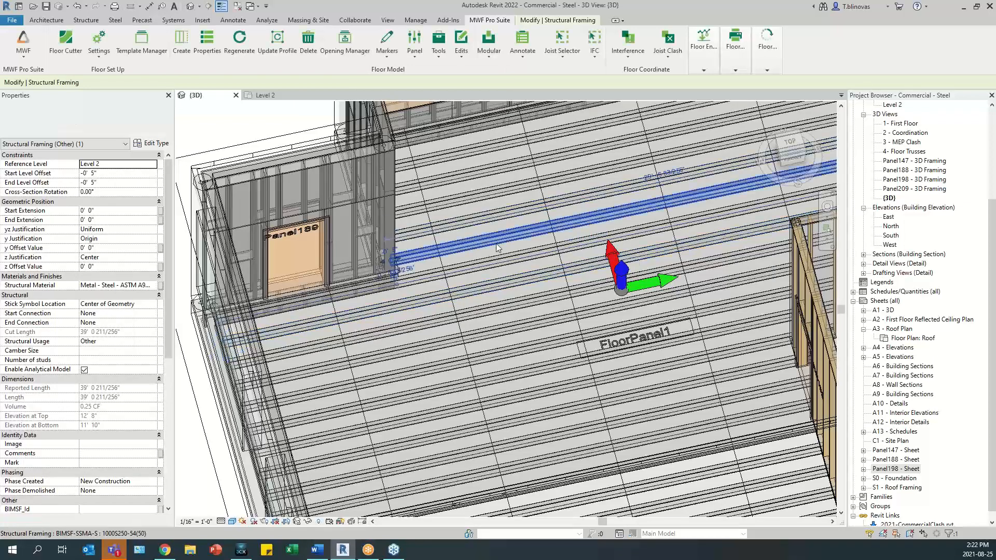
- Regenerate FloorPanel1 to frame blocking along its marker lines and check the layout from directly above
click(239, 44)
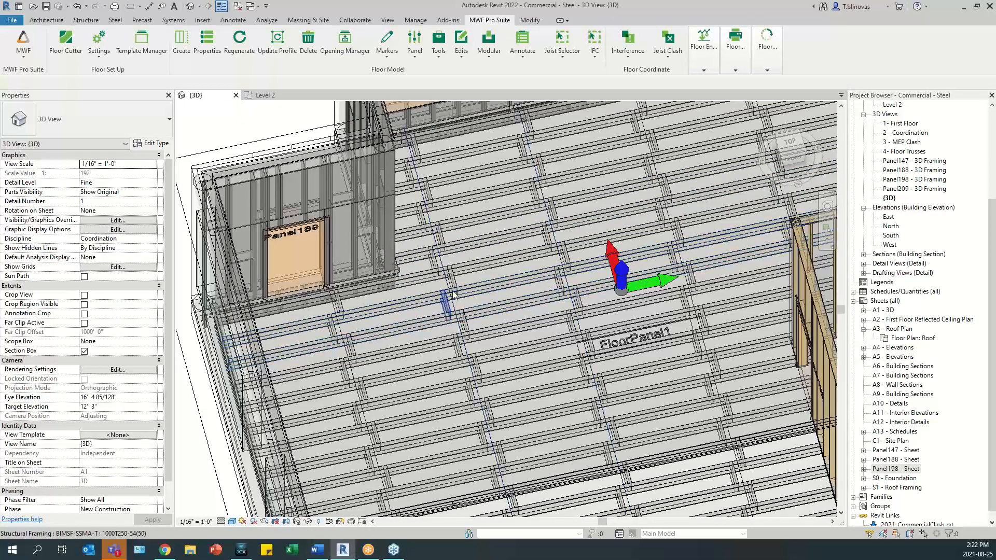
click(790, 144)
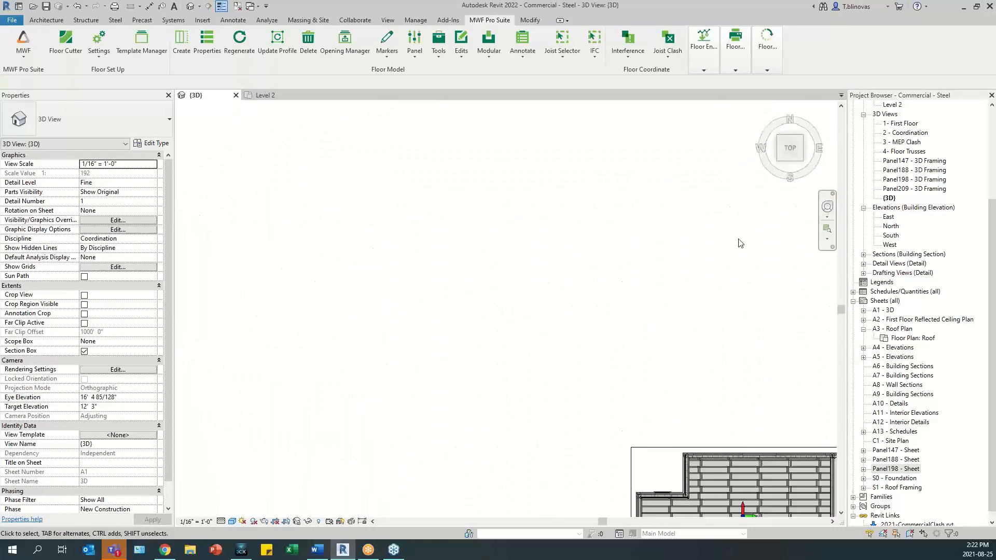
scroll(410, 321, up, 4)
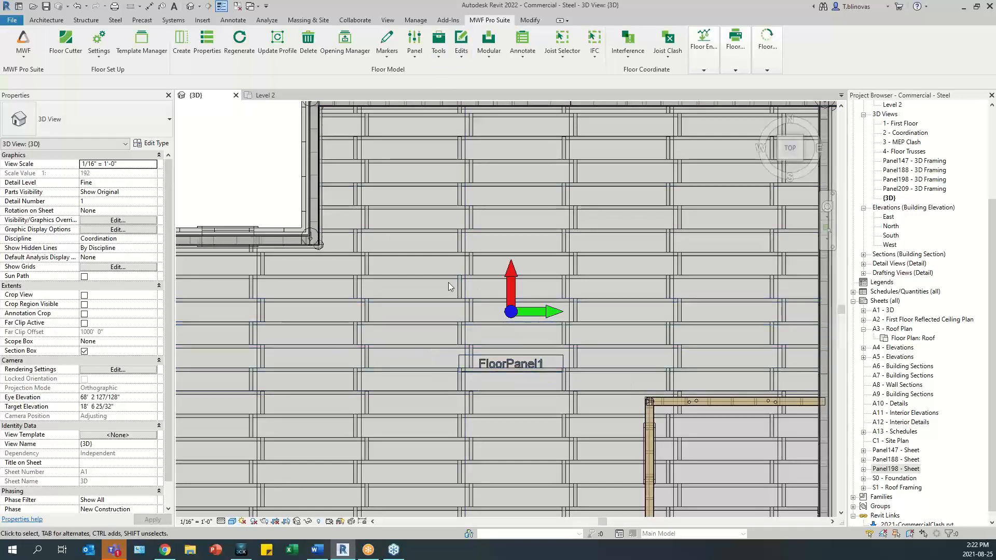
- Set the stagger offset of the blocking 01 bridging type to 2"
click(440, 58)
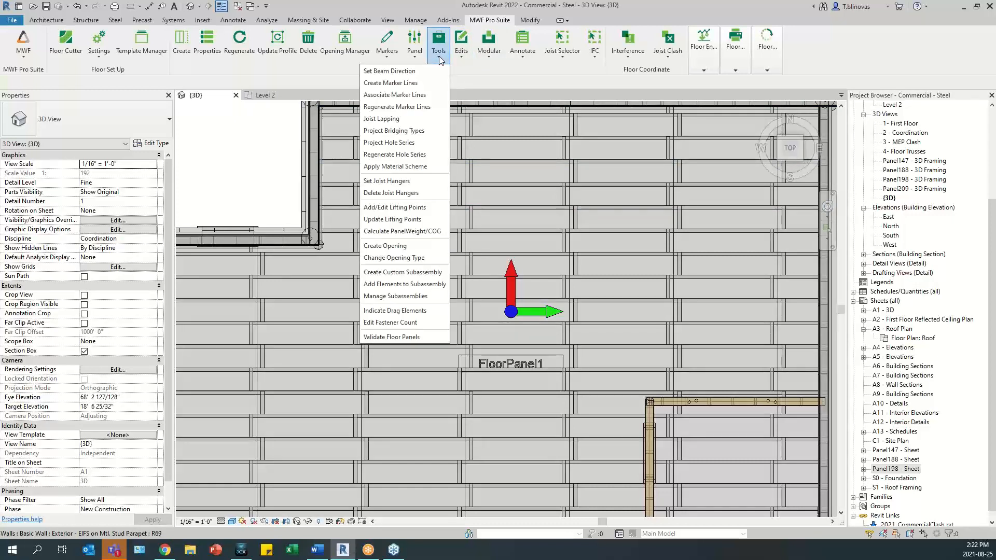
click(410, 132)
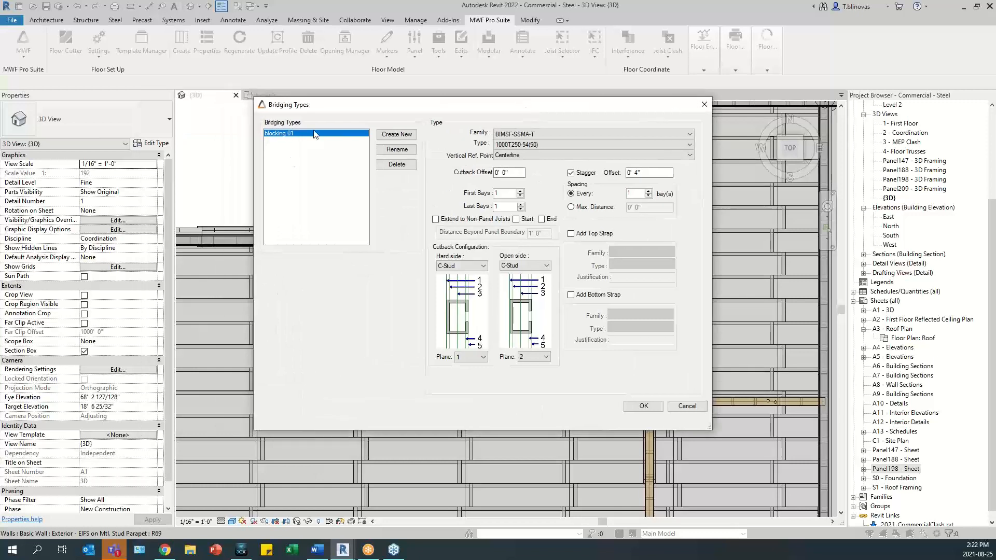
click(638, 174)
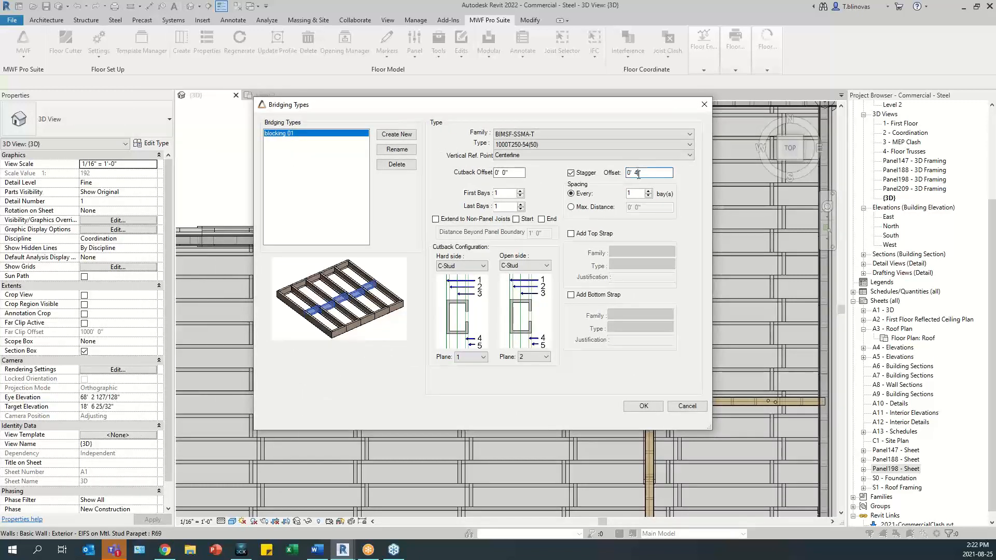
text(2")
drag(647, 174, 621, 181)
click(633, 173)
click(644, 406)
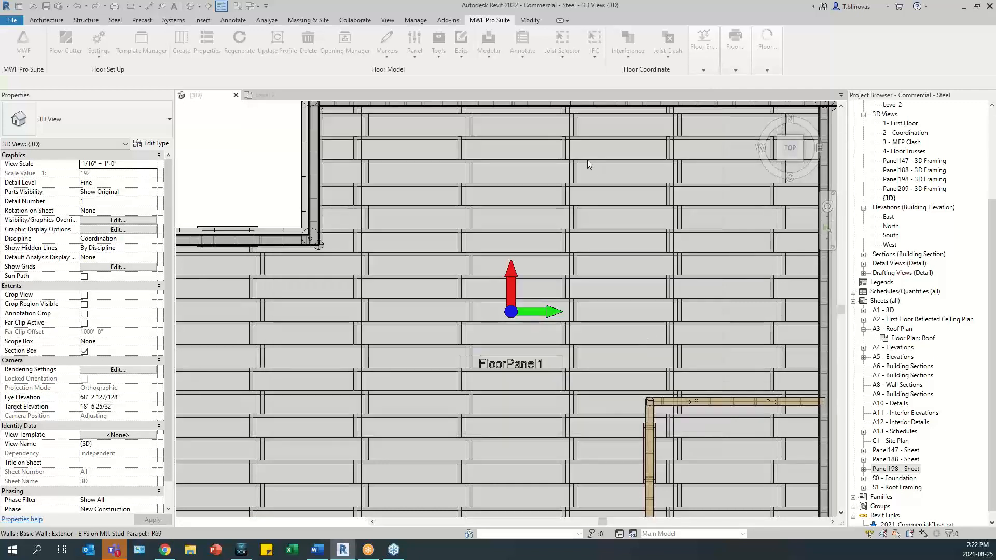
- Regenerate FloorPanel1's marker line framing from one of its joists and inspect the blocking stagger close up
click(543, 230)
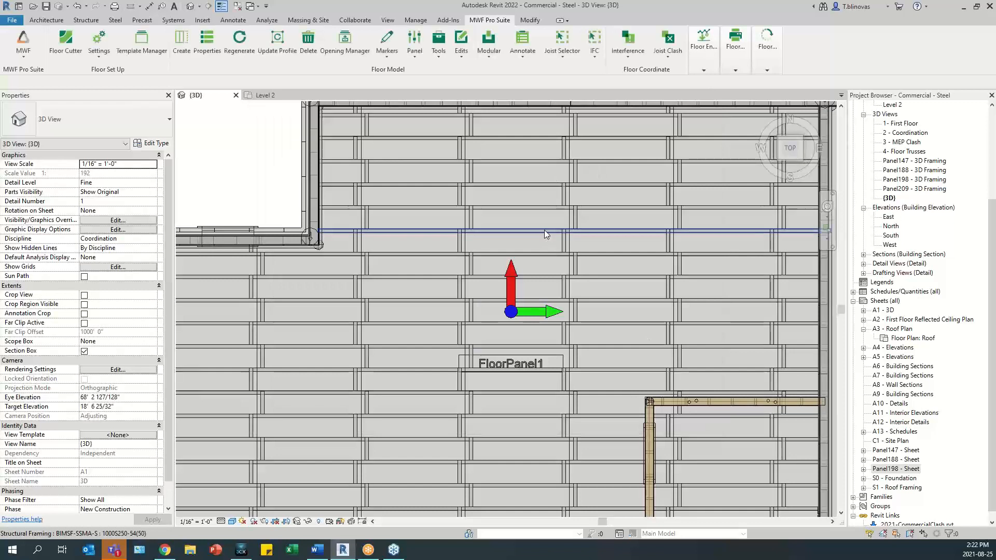
click(490, 20)
click(440, 56)
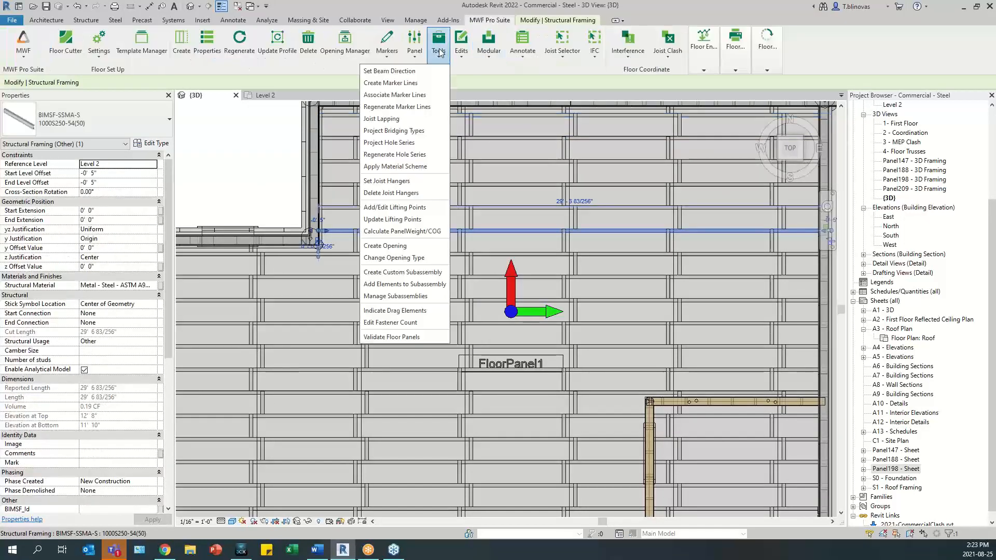
click(410, 107)
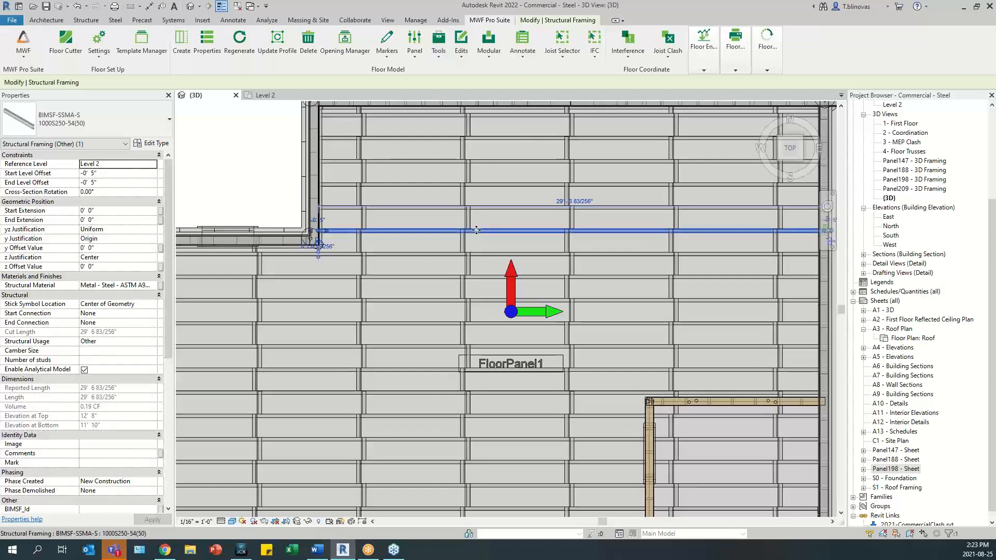
scroll(467, 234, up, 2)
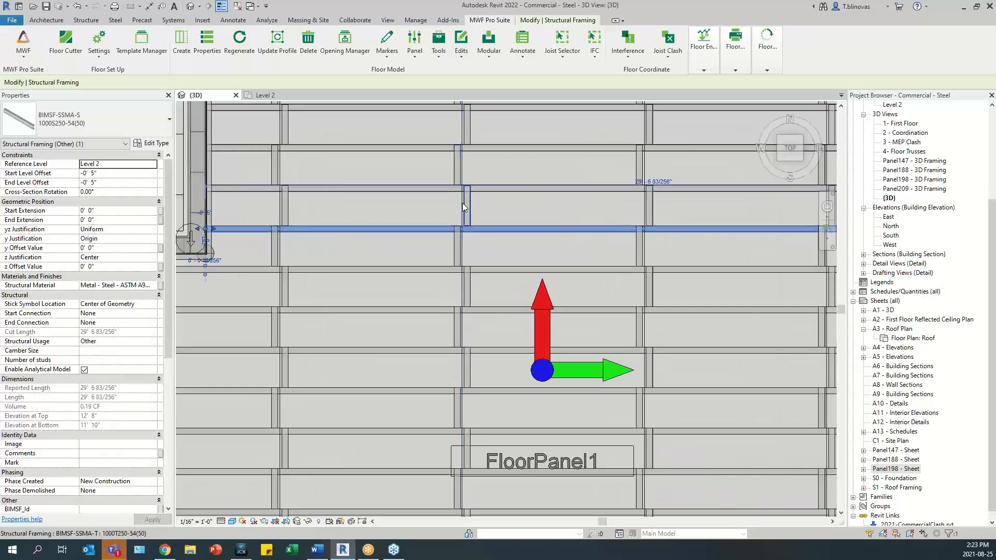
scroll(467, 207, up, 2)
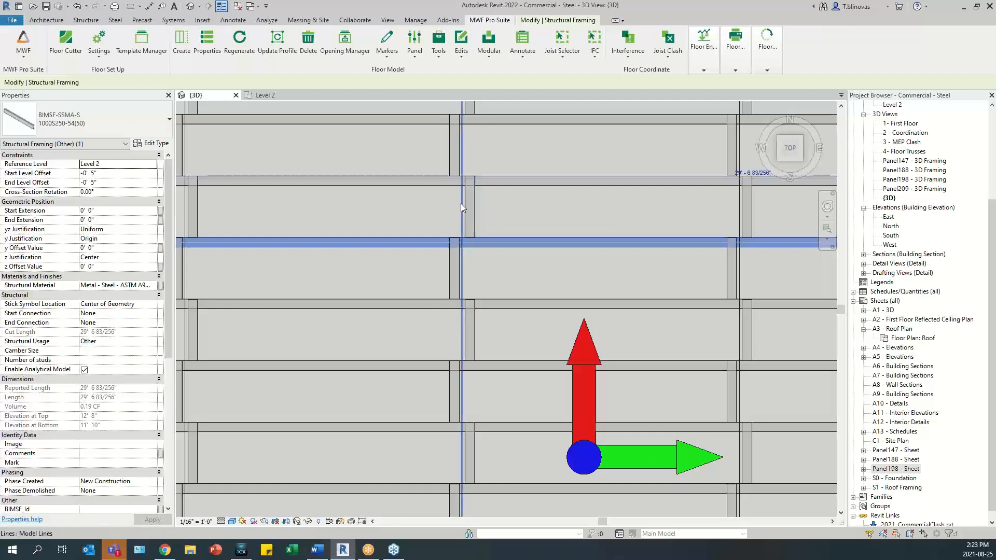
scroll(462, 188, down, 3)
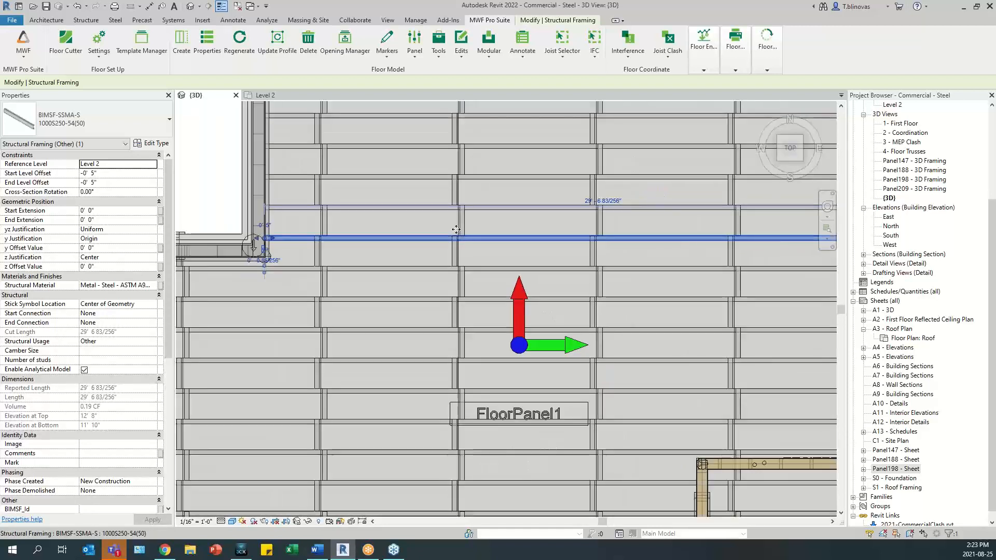
scroll(466, 226, down, 3)
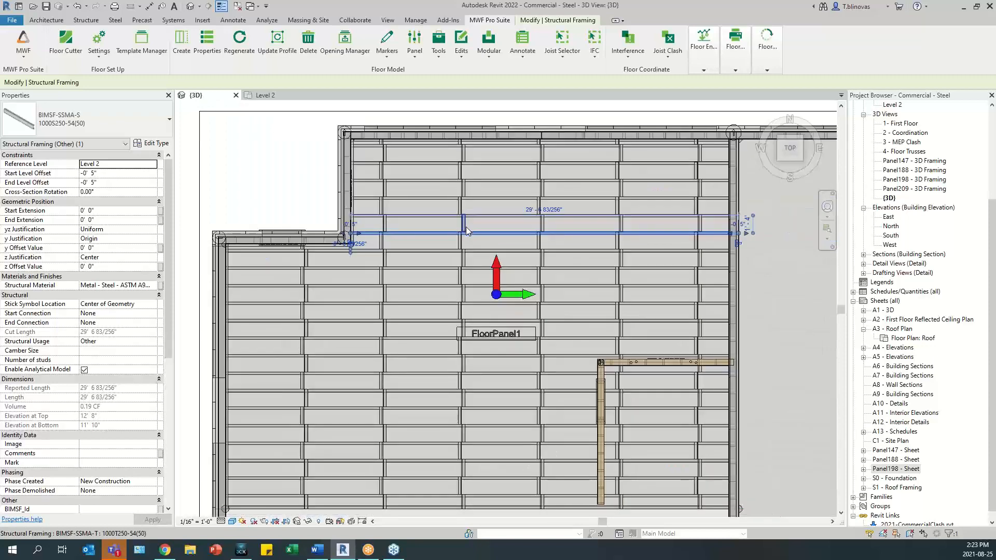
- Add lifting points to FloorPanel1 with a 6" minimum clear distance and hole placement at third points
shift+middle_drag(422, 311, 513, 264)
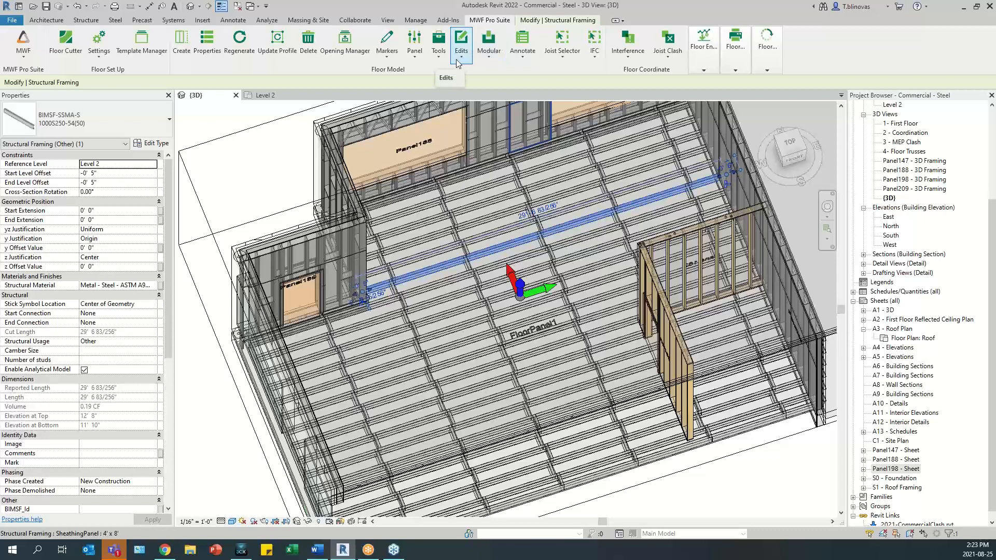
click(438, 58)
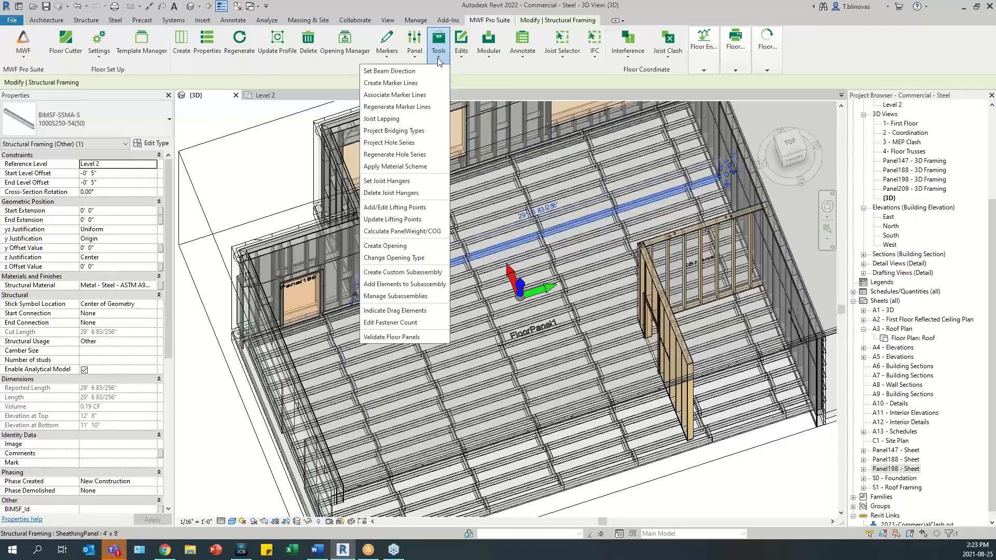
click(412, 207)
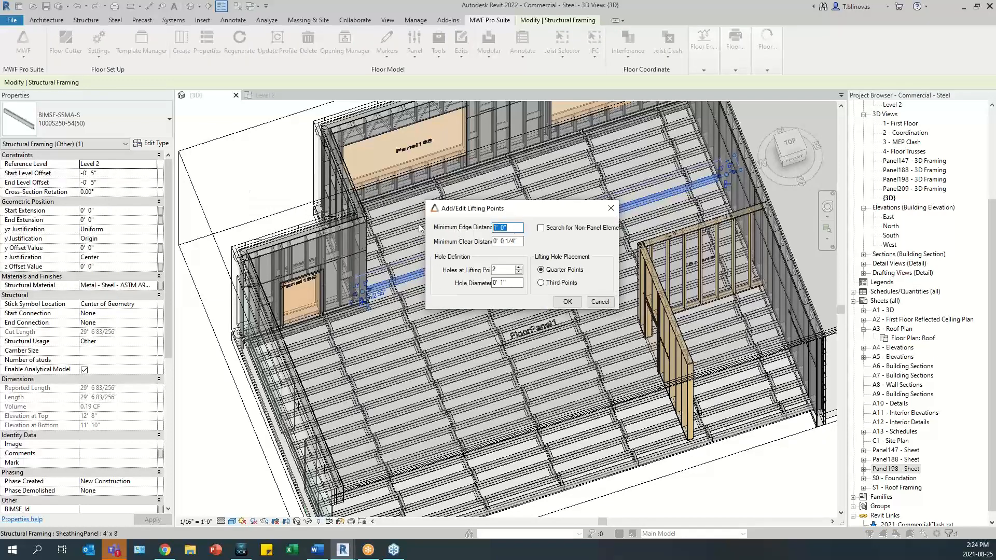
click(515, 241)
click(504, 282)
click(554, 284)
click(553, 270)
click(546, 283)
click(567, 302)
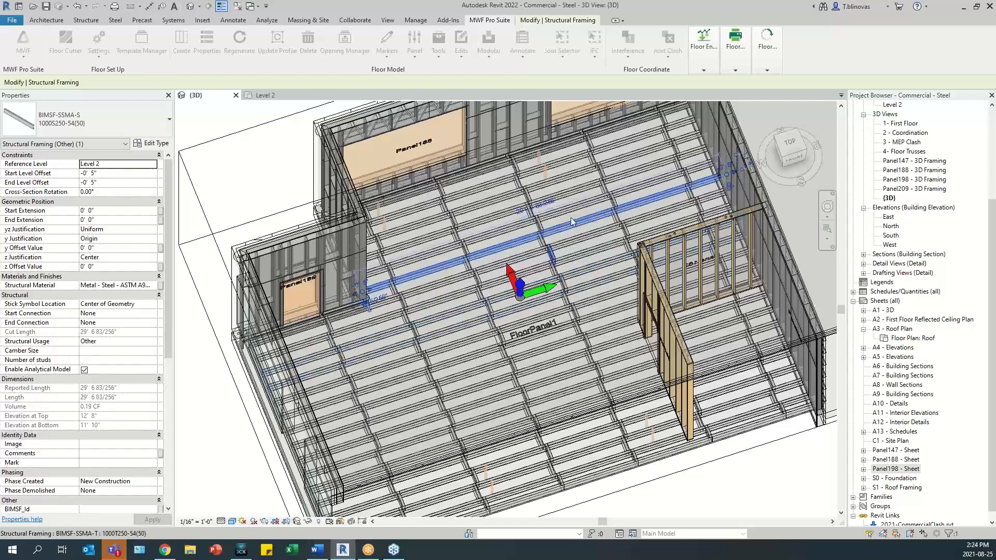
scroll(528, 166, up, 4)
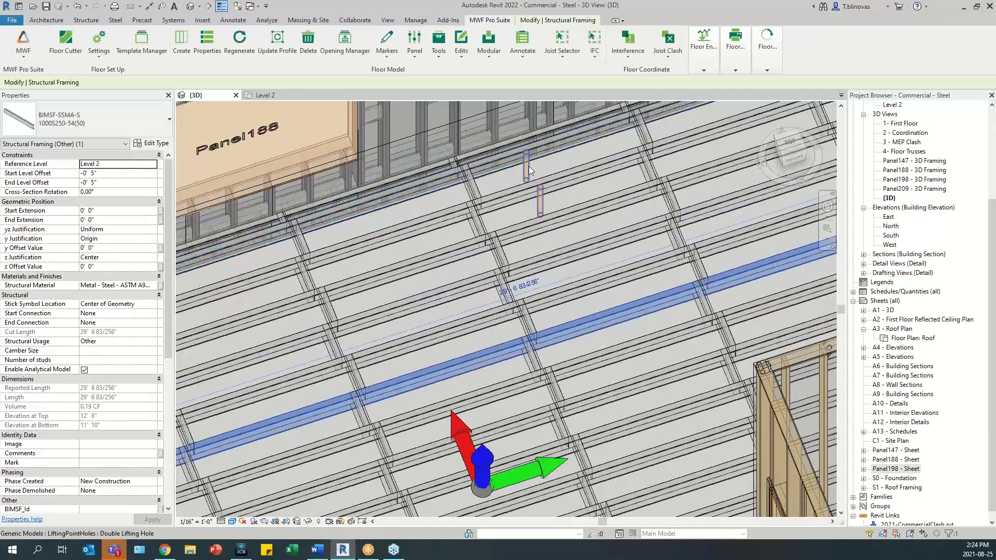
- Inspect the properties of FloorPanel1's double lifting hole beside Panel188
click(528, 174)
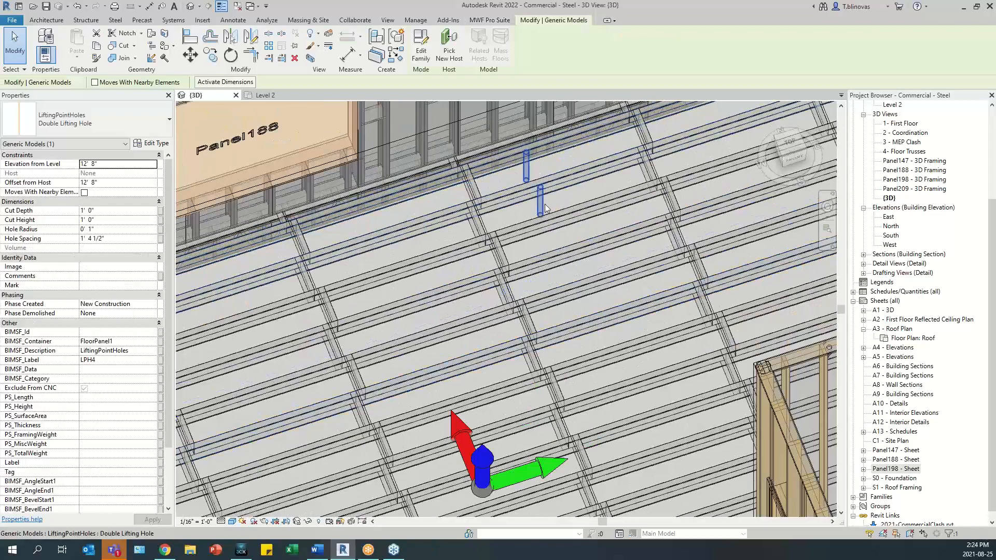
scroll(542, 194, down, 5)
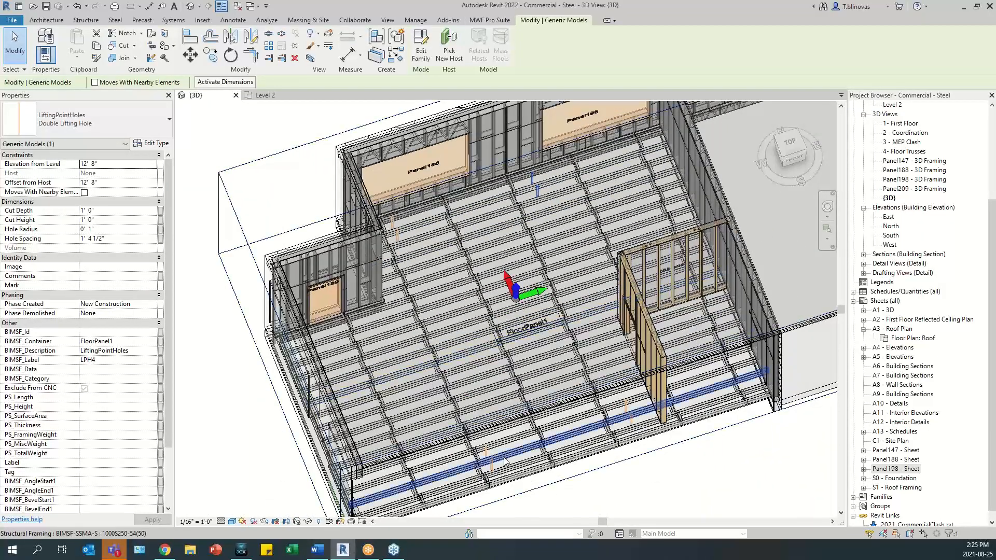
- Temporarily hide FloorPanel1's name label in the 3D view to uncover the centre of gravity marker beneath it
scroll(548, 303, up, 2)
scroll(547, 304, up, 5)
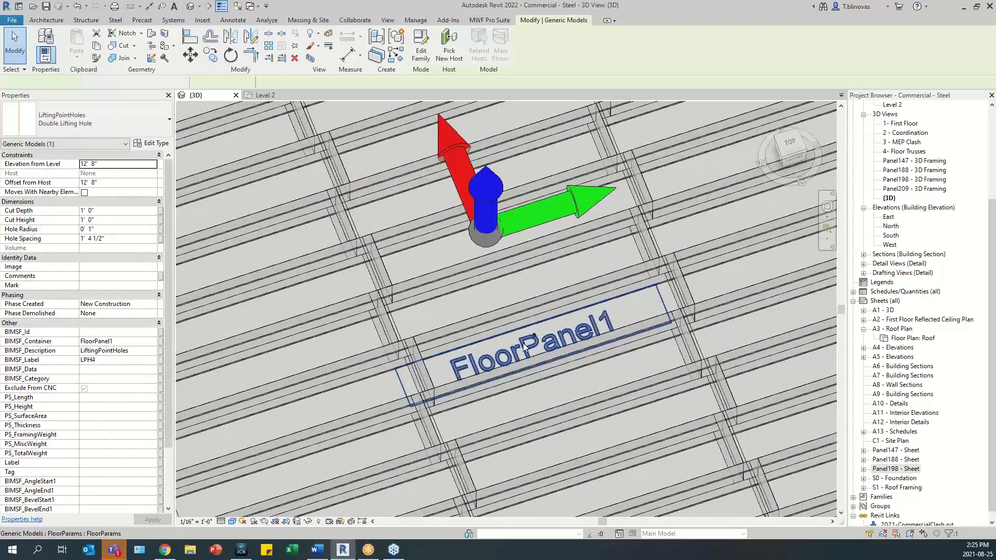
click(523, 346)
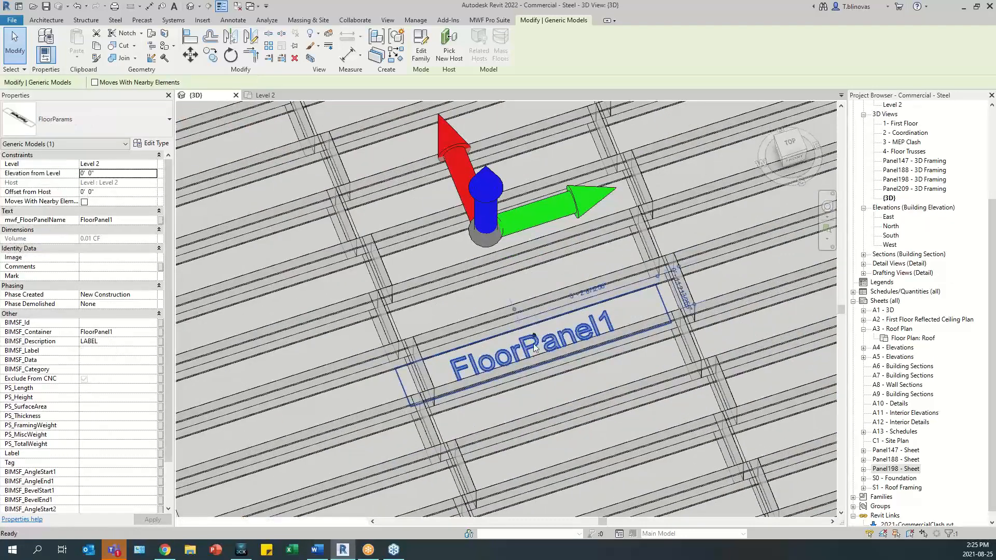
key(h)
key(h)
scroll(534, 339, up, 5)
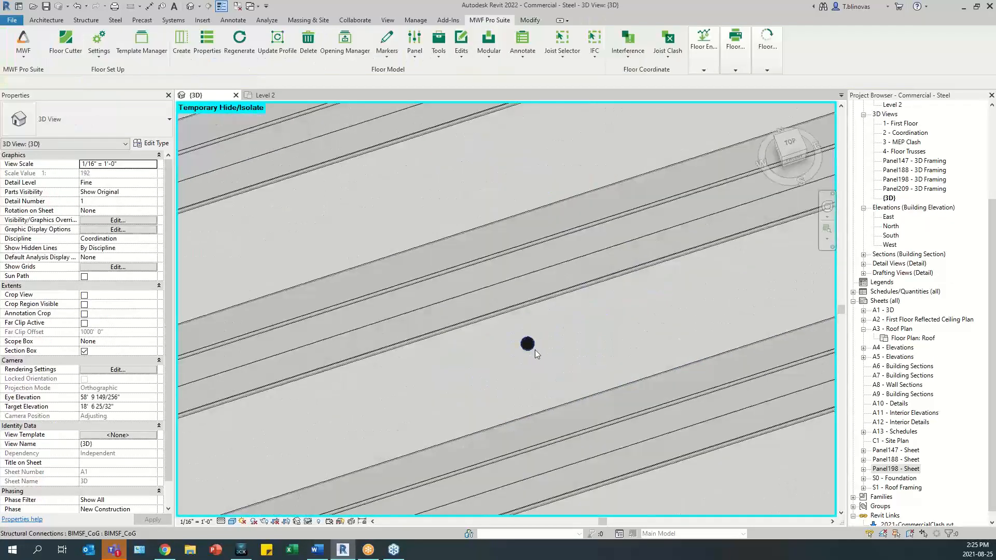
- Inspect the BIMSF_CoG centre of gravity marker's panel balance and weight properties and its position within FloorPanel1
click(531, 344)
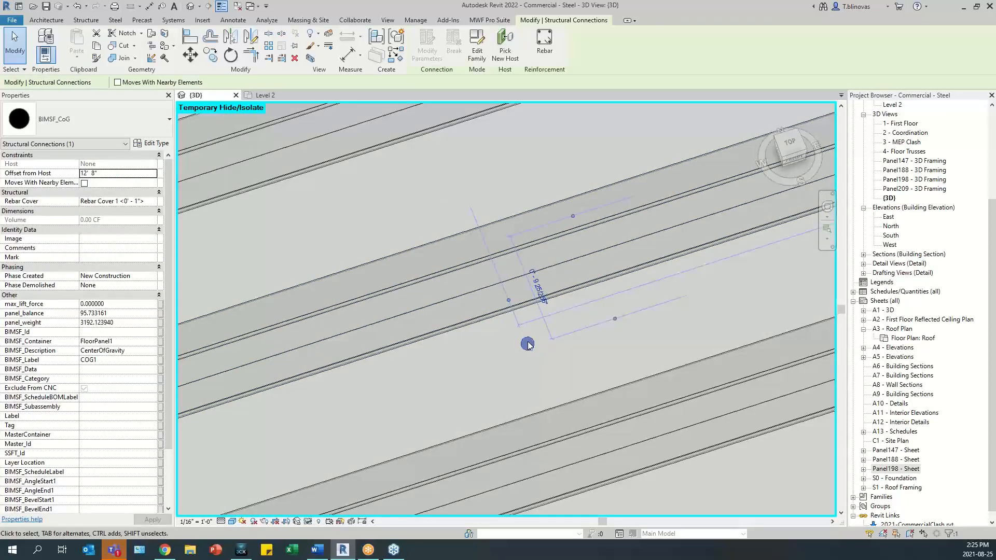
scroll(518, 279, down, 2)
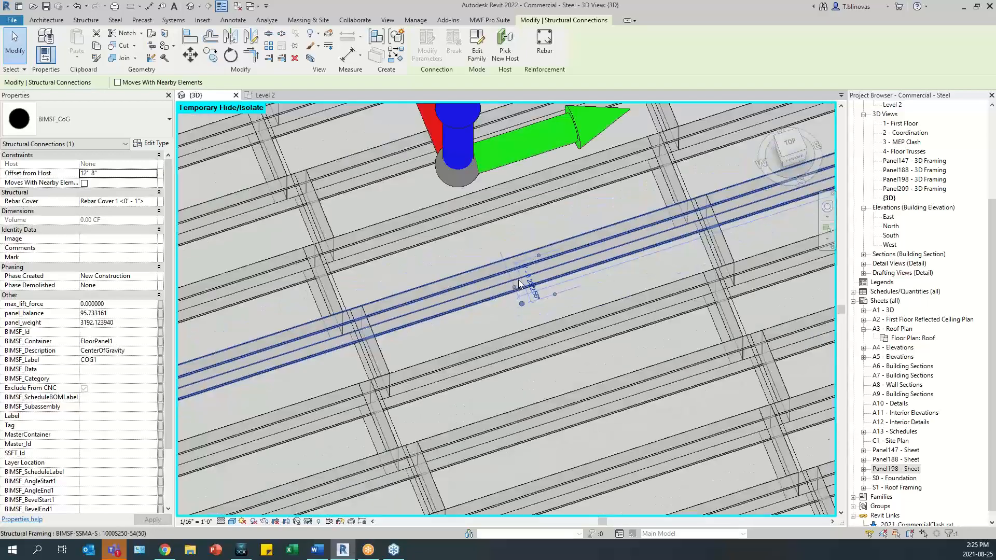
scroll(519, 279, down, 3)
mouse_move(519, 280)
shift+middle_down()
mouse_move(525, 309)
mouse_move(513, 285)
shift+middle_up()
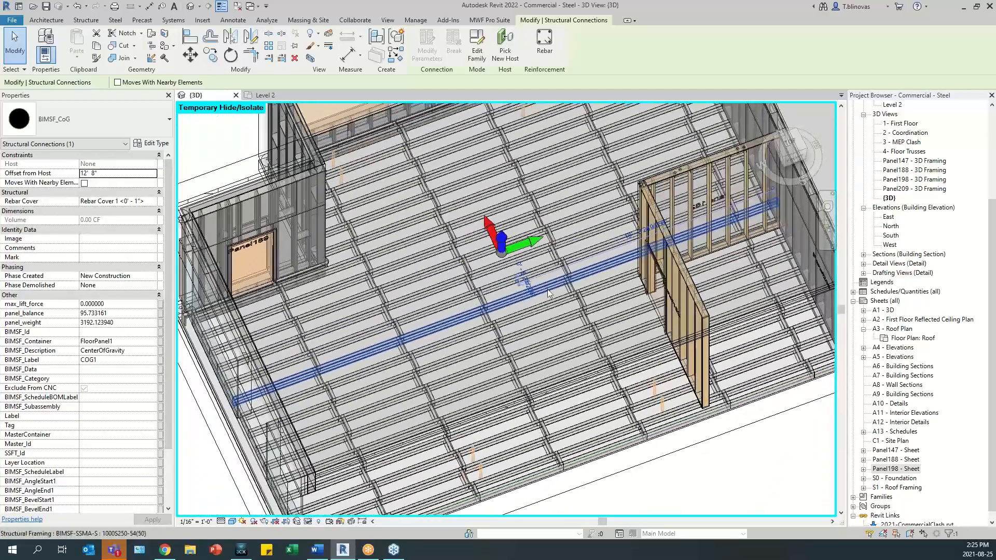
click(514, 285)
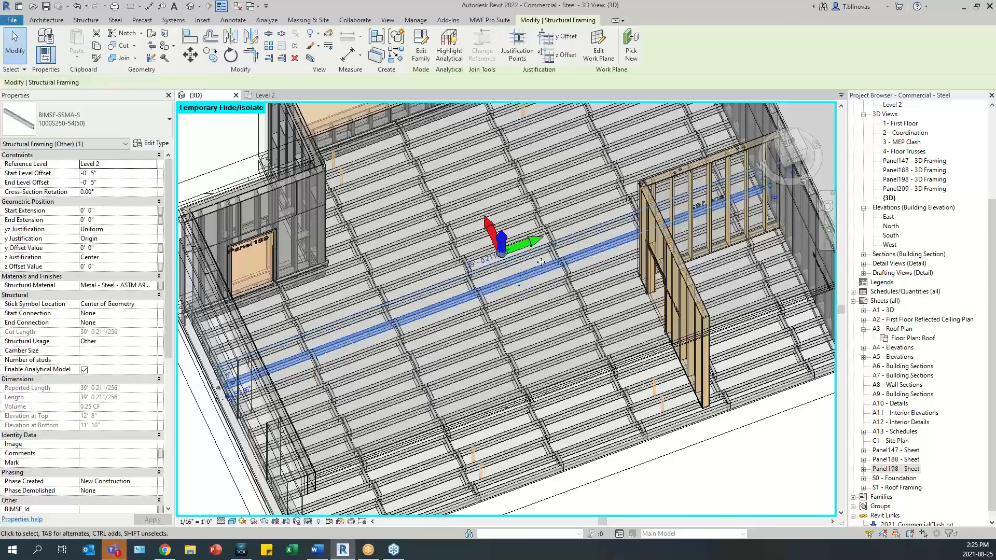
scroll(526, 288, up, 3)
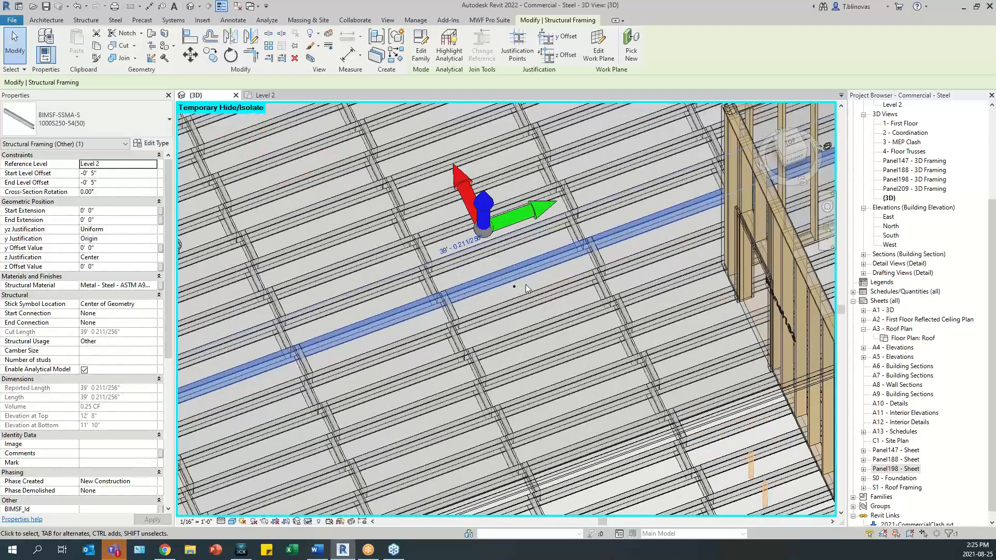
click(513, 285)
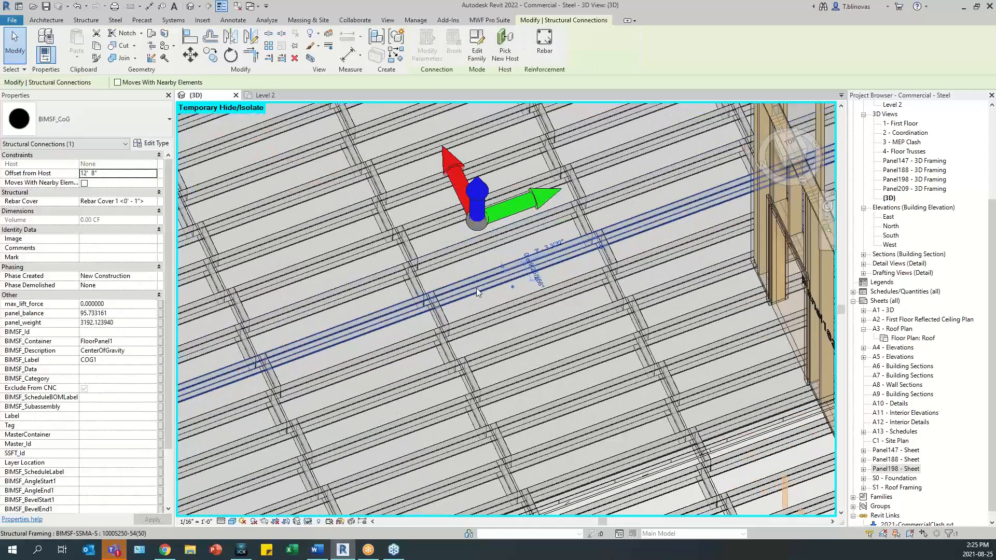
scroll(512, 287, down, 4)
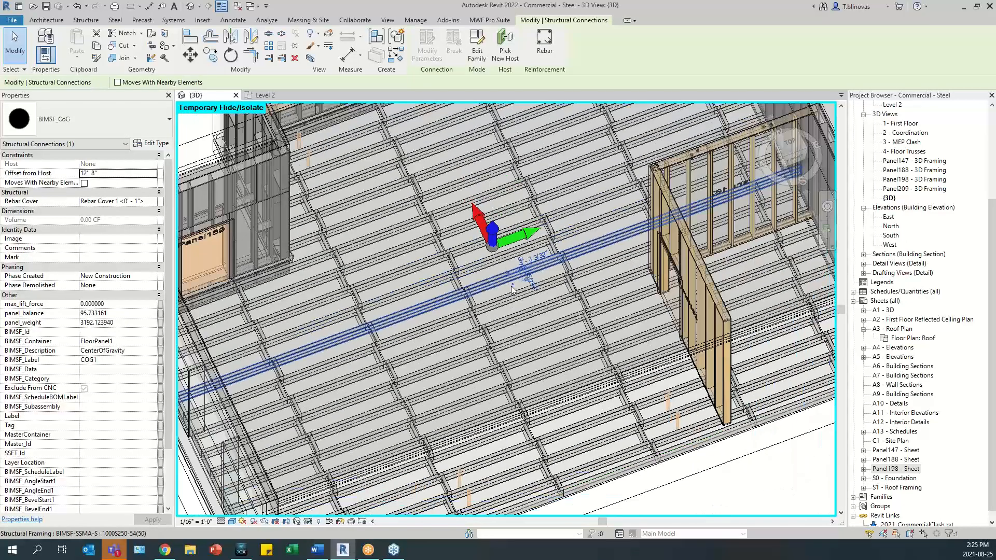
scroll(513, 284, up, 5)
scroll(512, 285, down, 5)
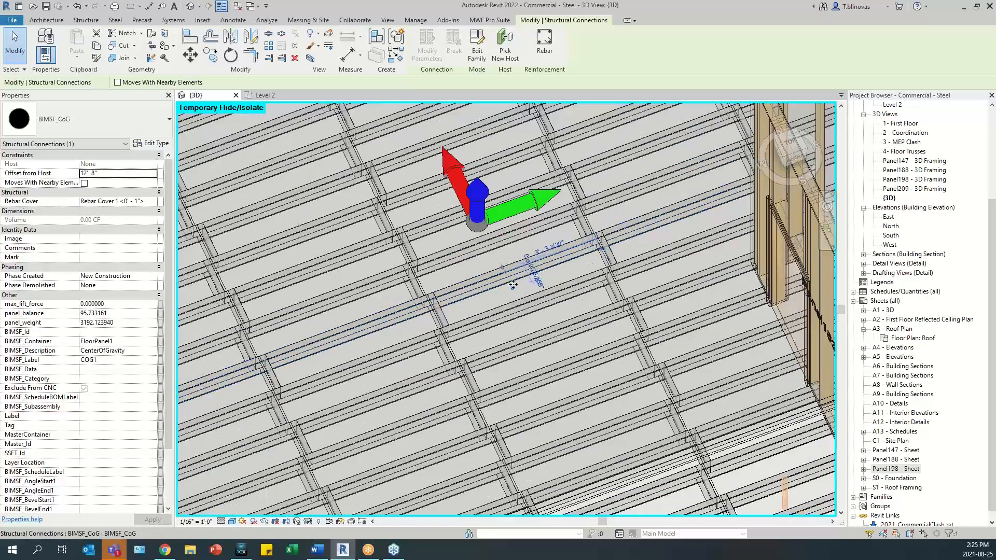
- Delete the generated FloorPanel1 joist running past the centre of gravity marker by its coordinates
click(611, 470)
shift+middle_drag(558, 364, 533, 359)
shift+middle_drag(457, 286, 452, 284)
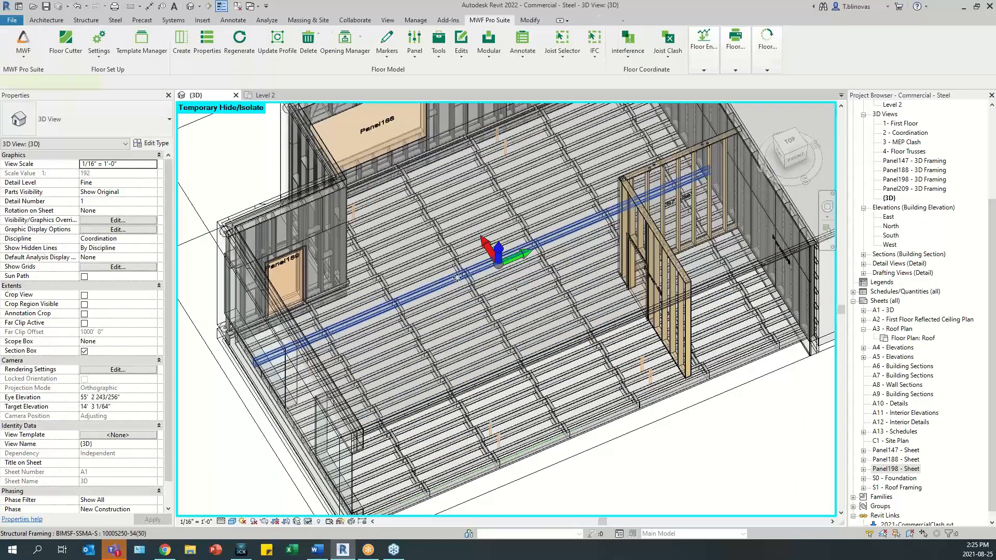
click(453, 284)
click(496, 21)
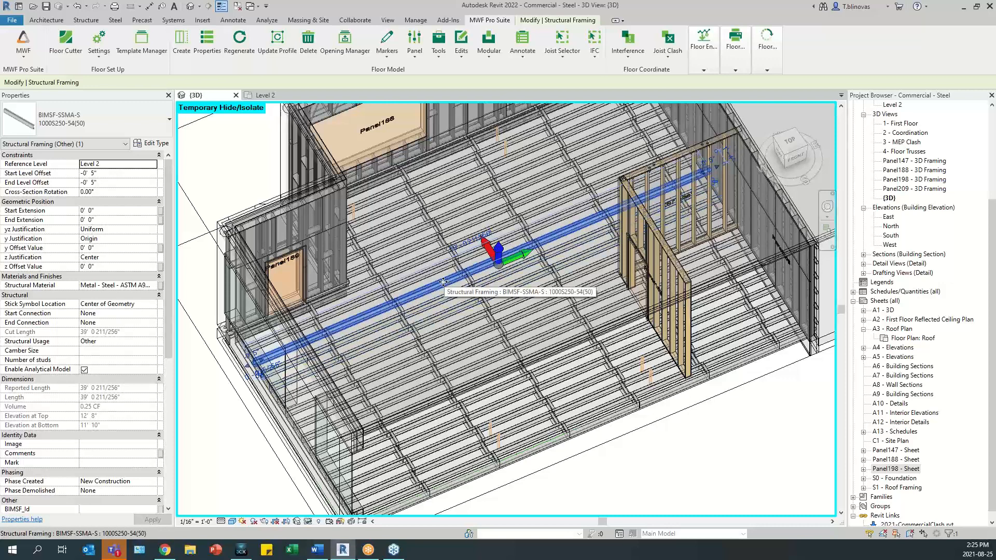
click(456, 50)
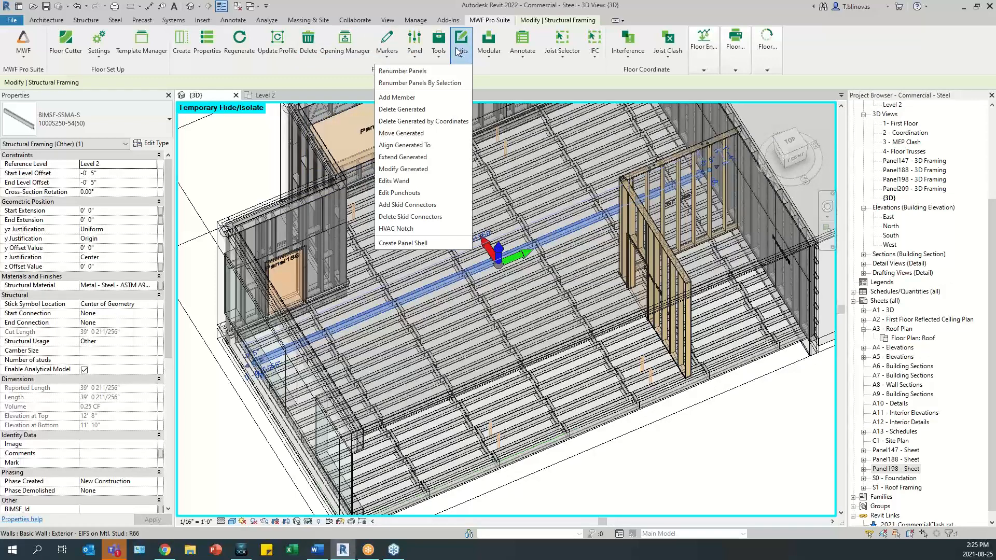
click(445, 122)
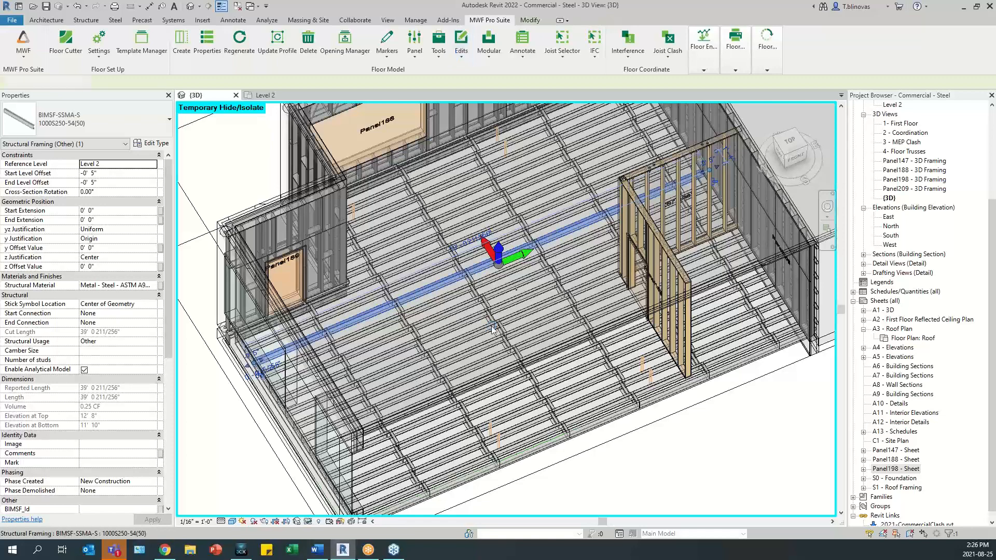
- Open the MWF edits recorded for FloorPanel1 and read the full parameters of the DelByCoords edit
mouse_move(491, 326)
shift+middle_down()
mouse_move(450, 315)
mouse_move(486, 343)
shift+middle_up()
click(490, 19)
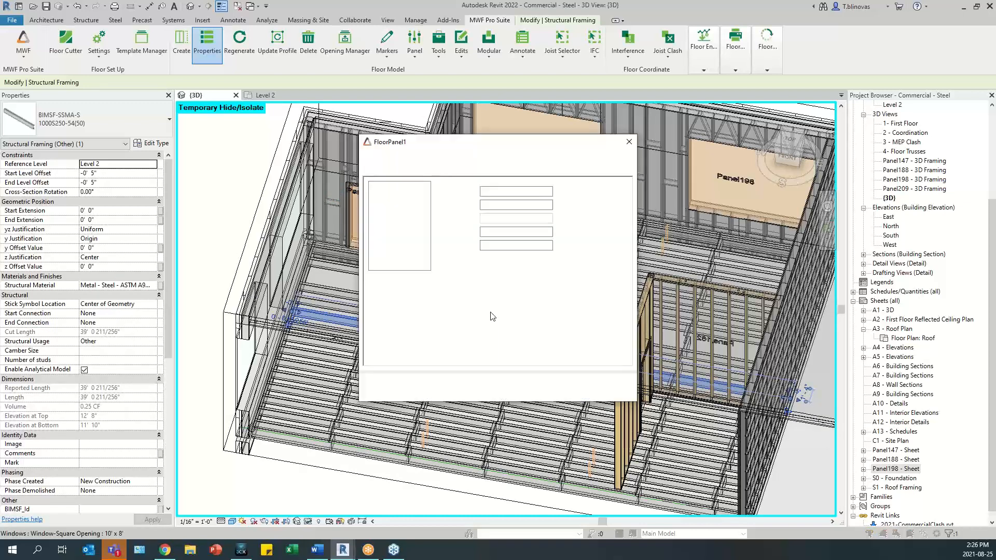
click(448, 167)
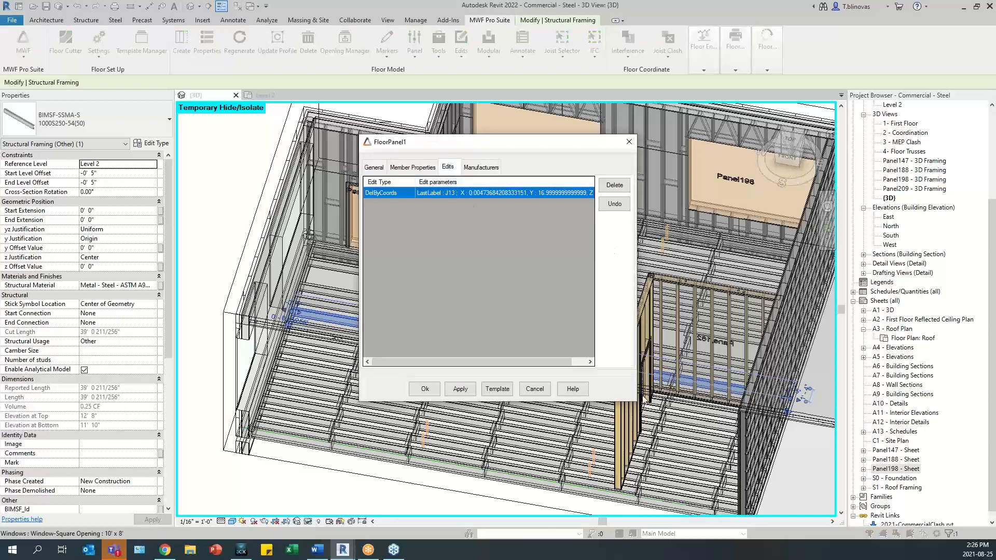
drag(637, 401, 749, 420)
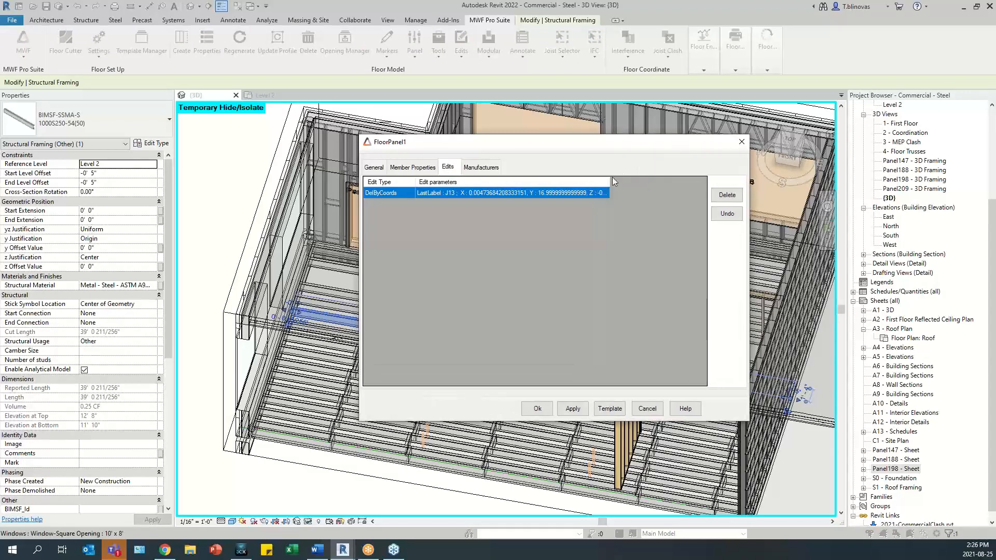
drag(616, 179, 706, 177)
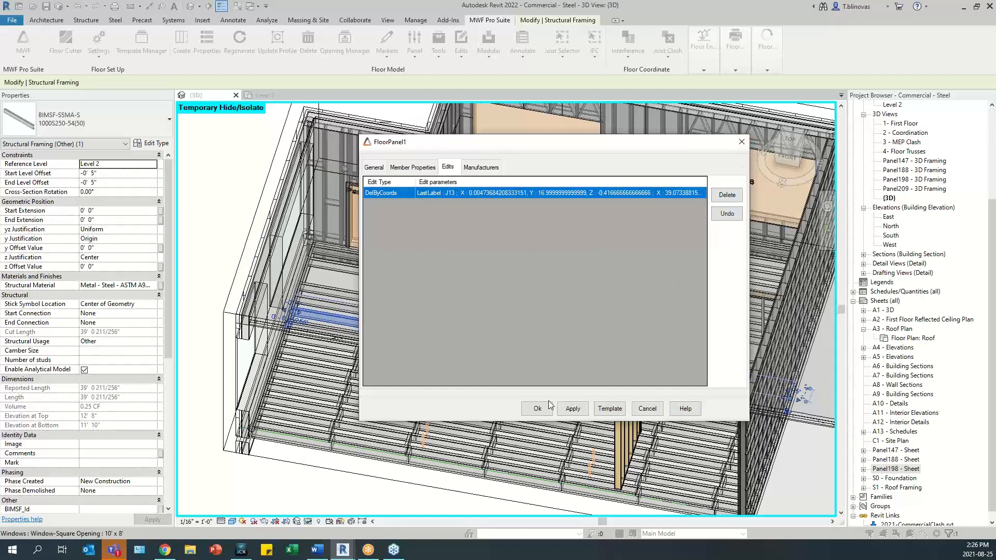
drag(535, 152, 571, 167)
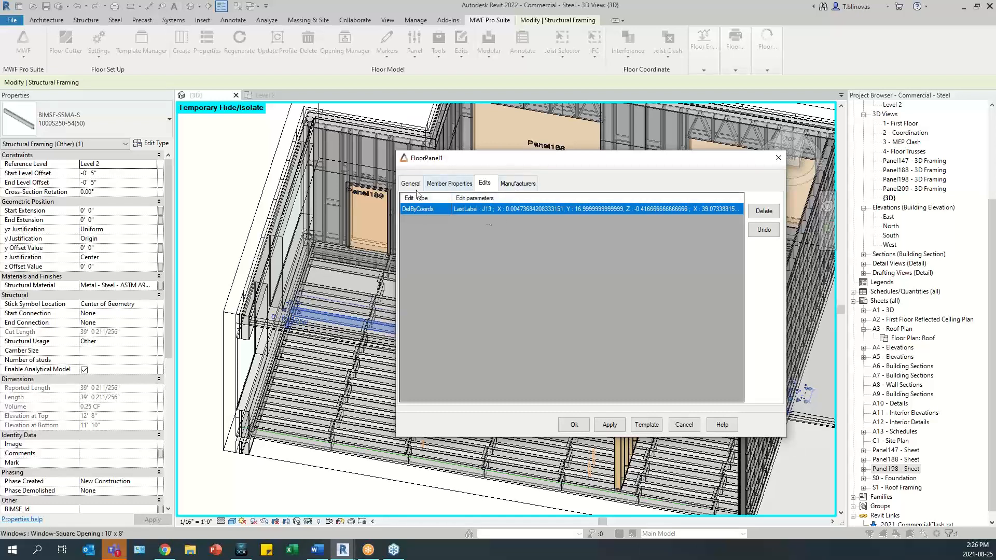
drag(586, 168, 693, 169)
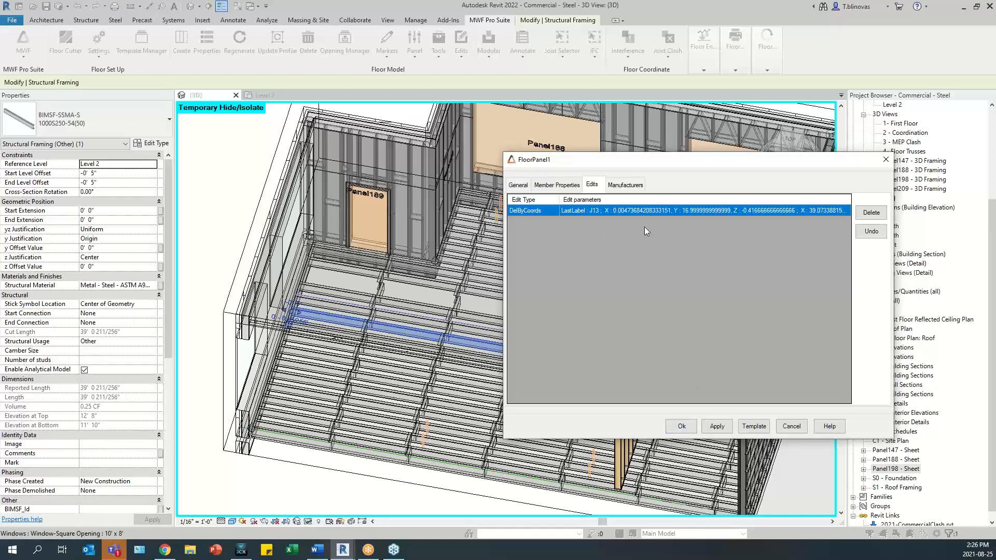
- Remove the DelByCoords edit from FloorPanel1 and apply the change to restore the deleted joist
click(873, 214)
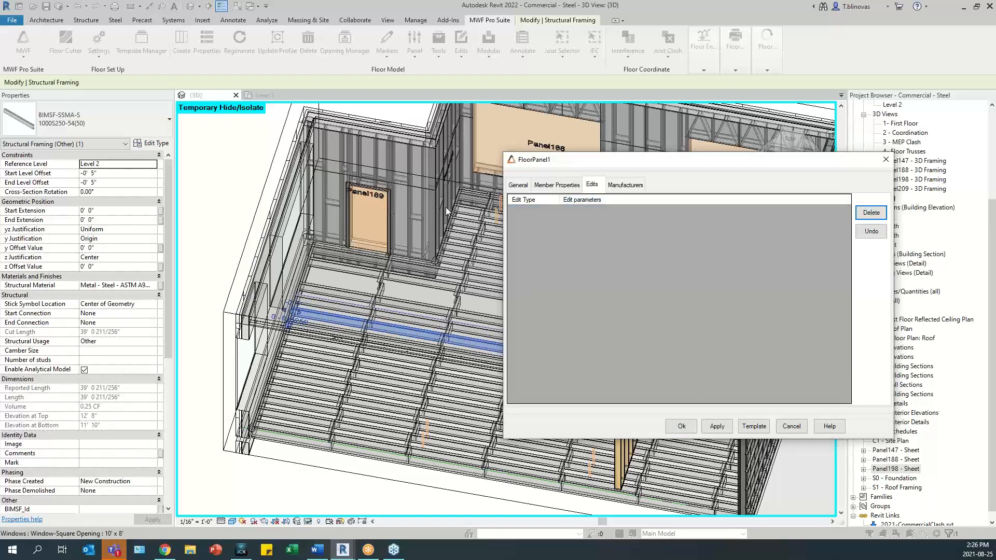
click(681, 427)
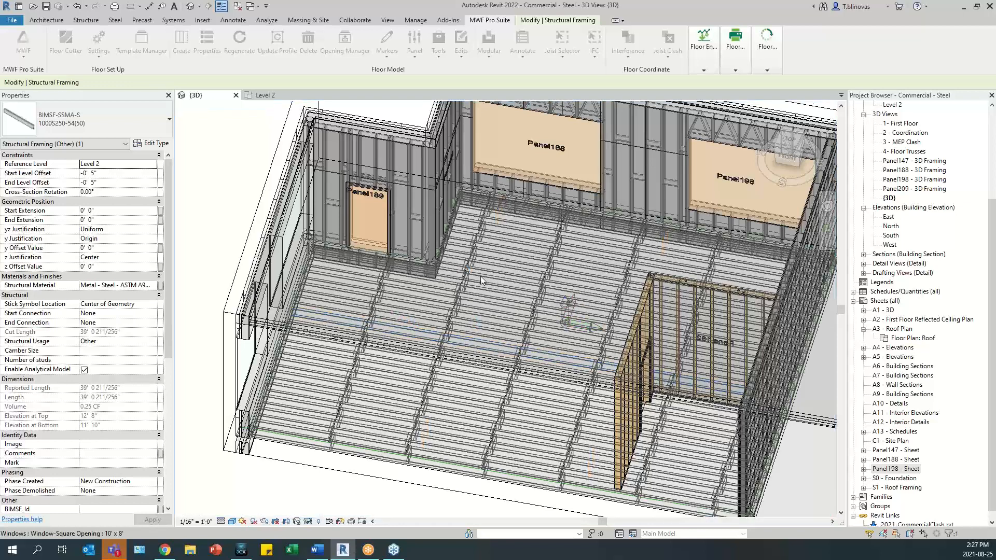
middle_drag(480, 327, 477, 369)
key(Escape)
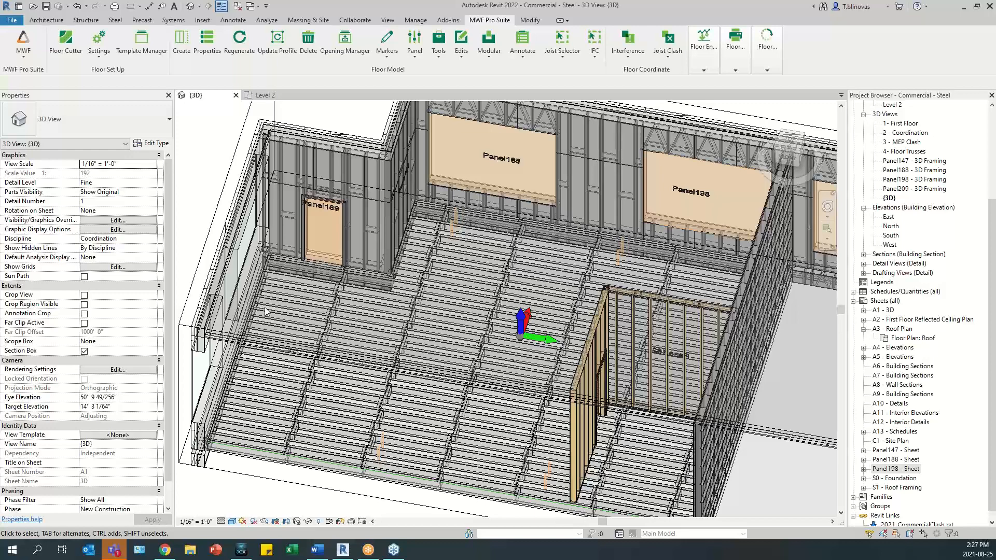
shift+middle_drag(466, 404, 548, 408)
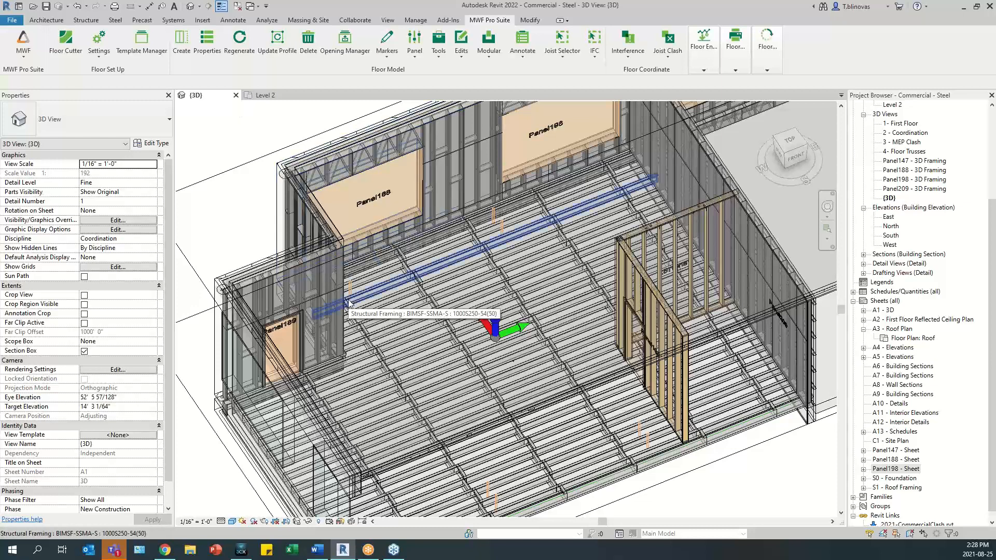
scroll(348, 304, down, 2)
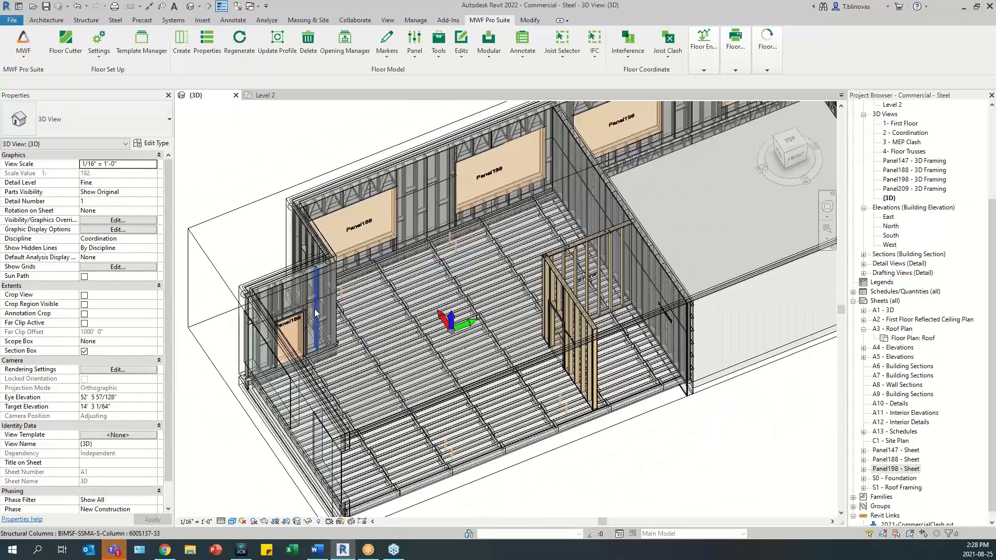
middle_drag(348, 302, 357, 296)
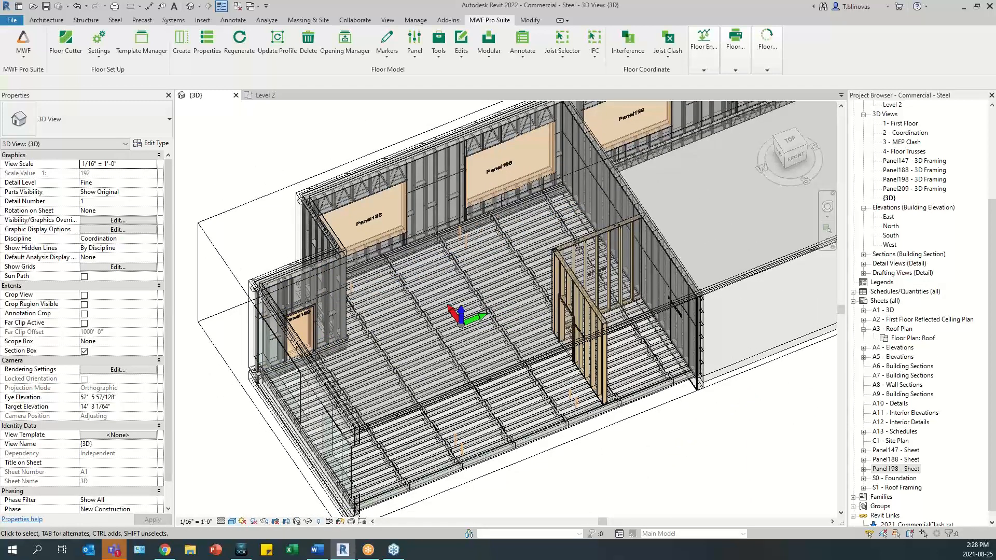